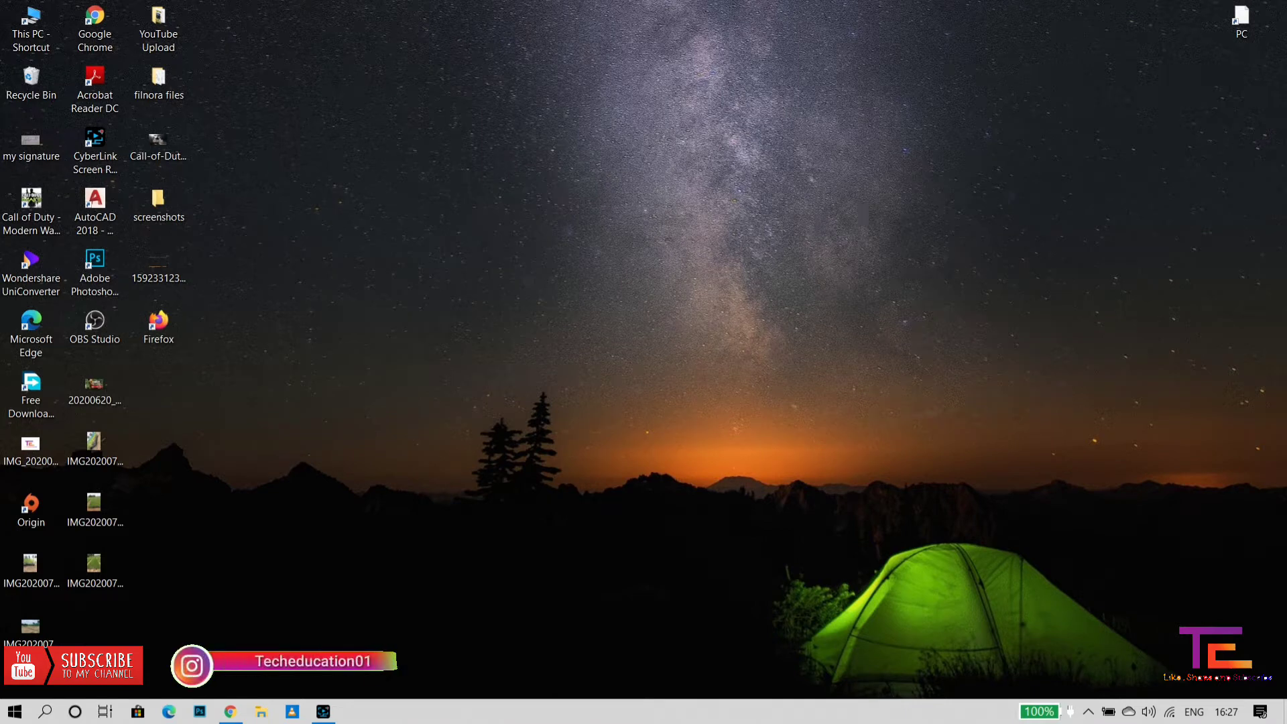
right_click(617, 199)
left_click(656, 275)
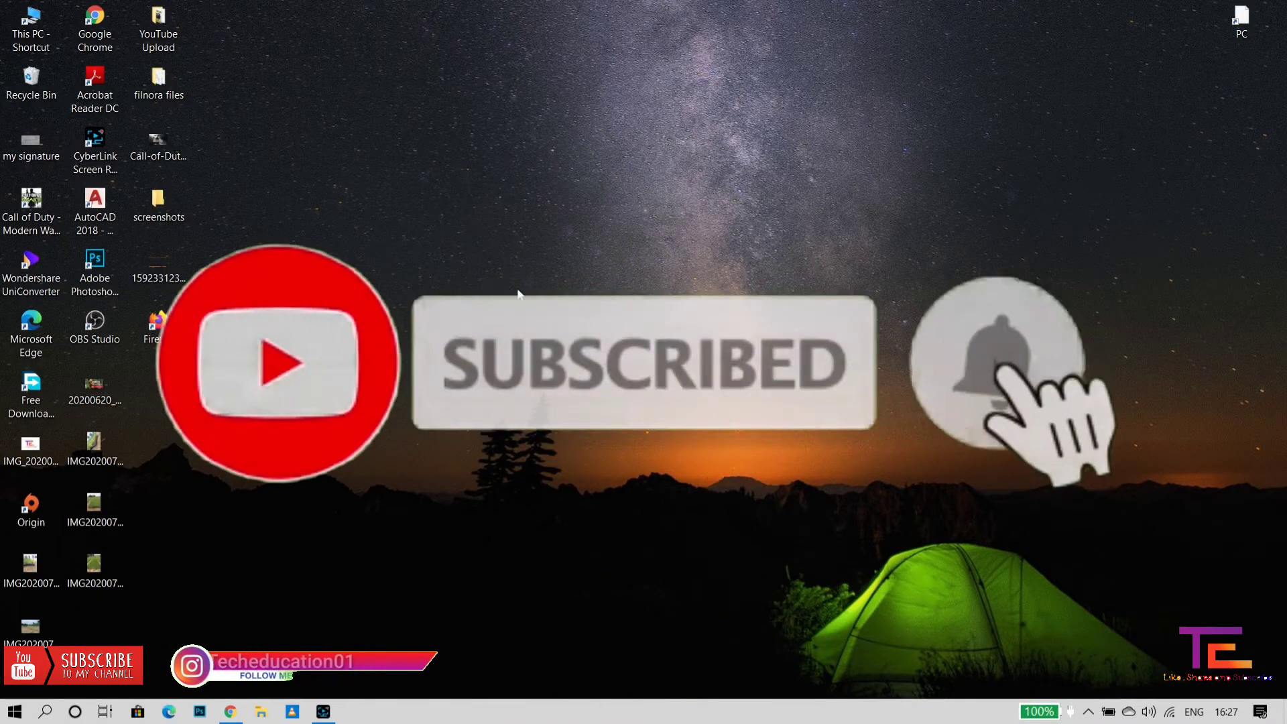
right_click(524, 107)
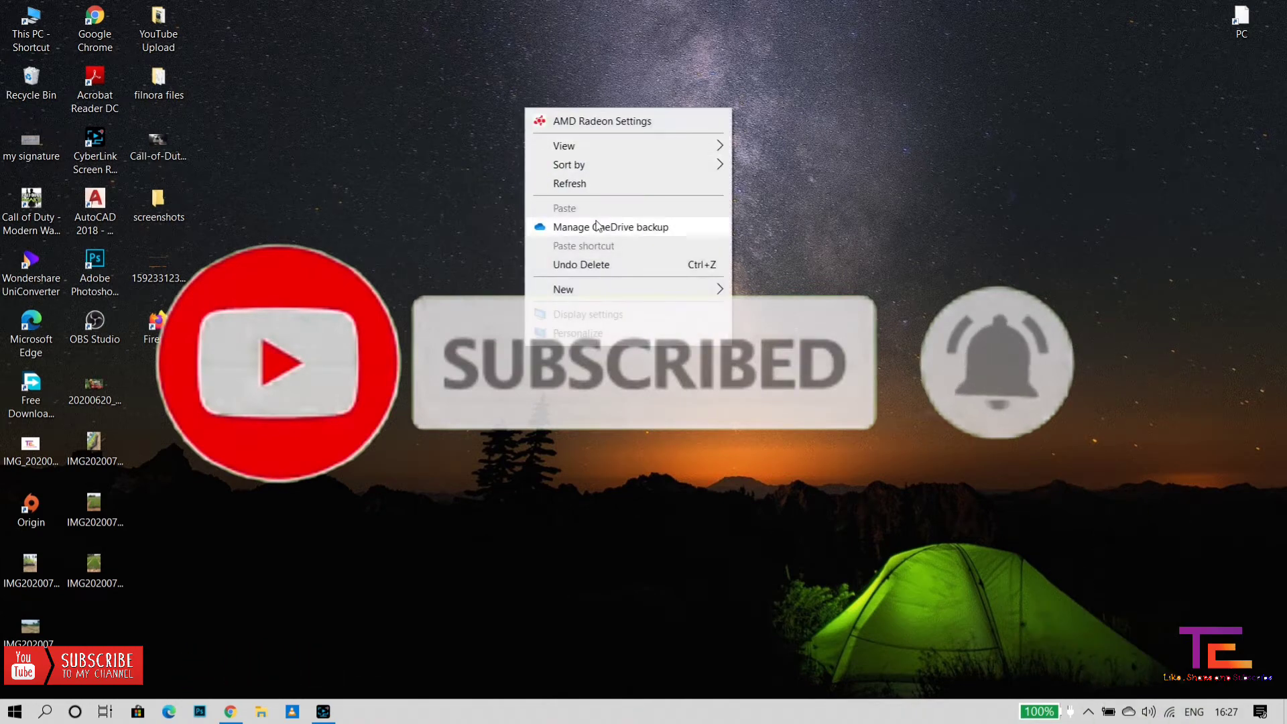
left_click(612, 187)
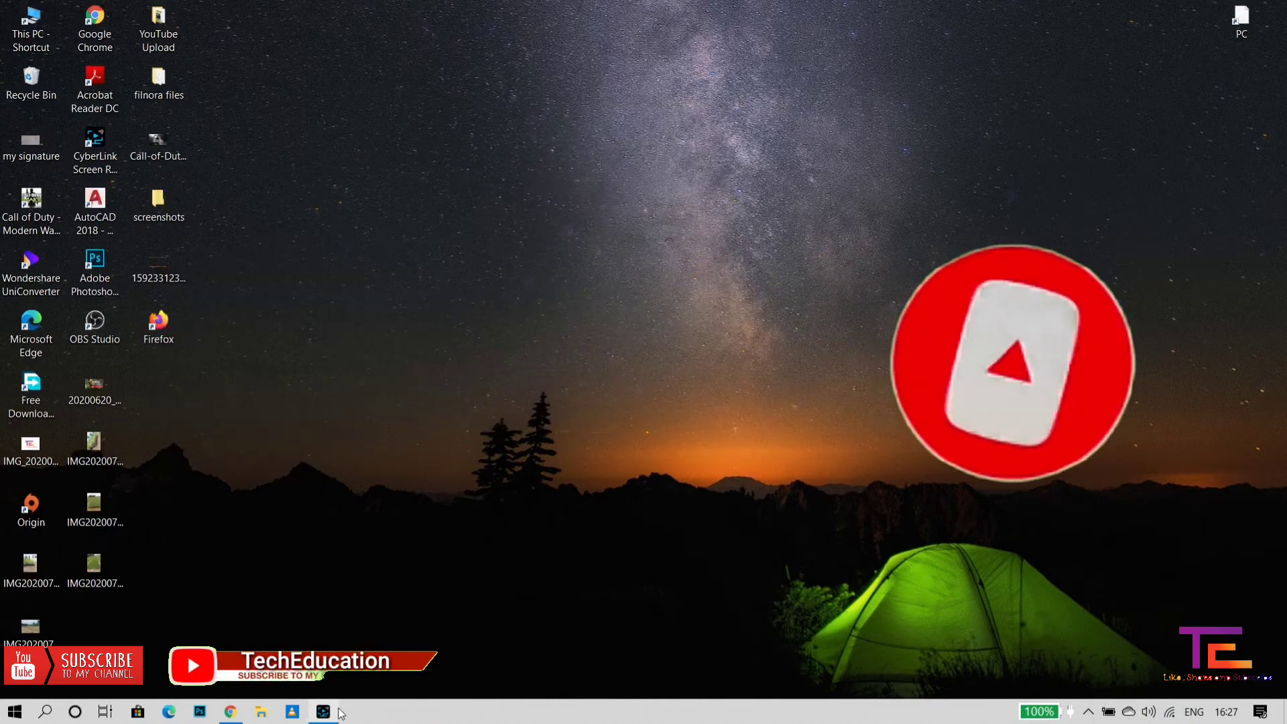
- Switch to Chrome, subscribe to the Tech Education channel on the Wondershare UniConverter video page, and set its notifications to All
left_click(230, 711)
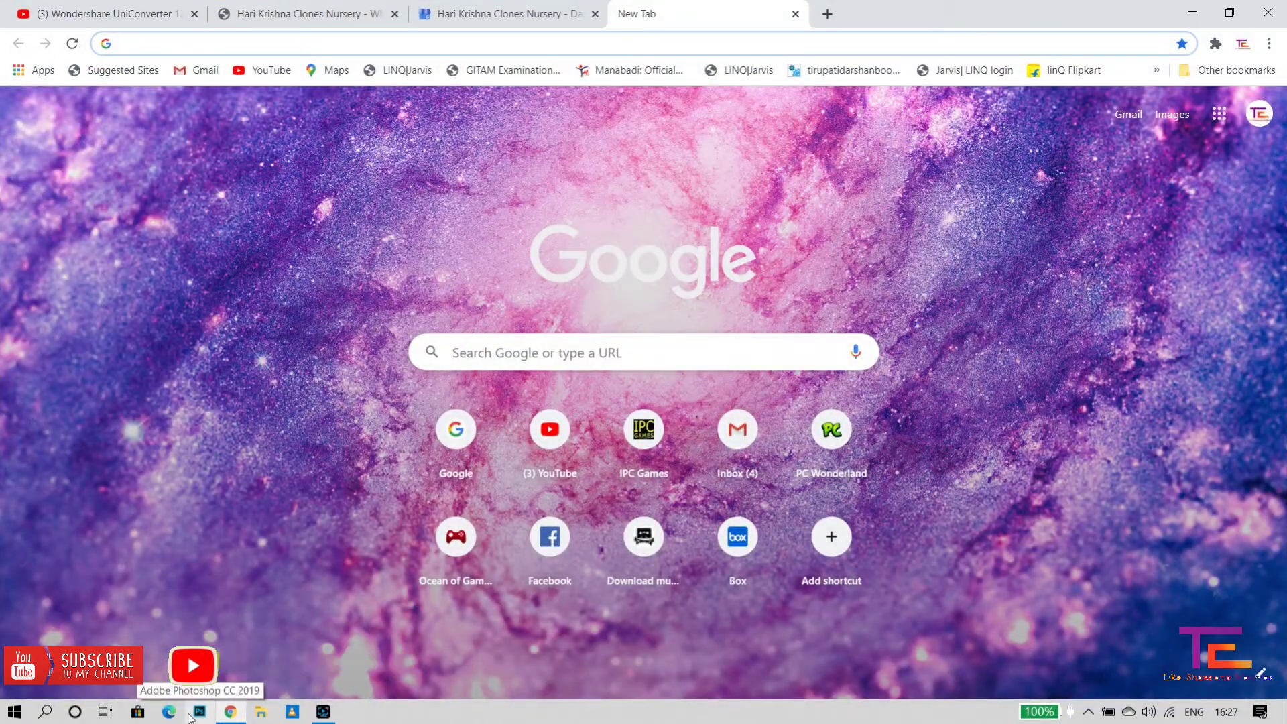
key("ctrl+1")
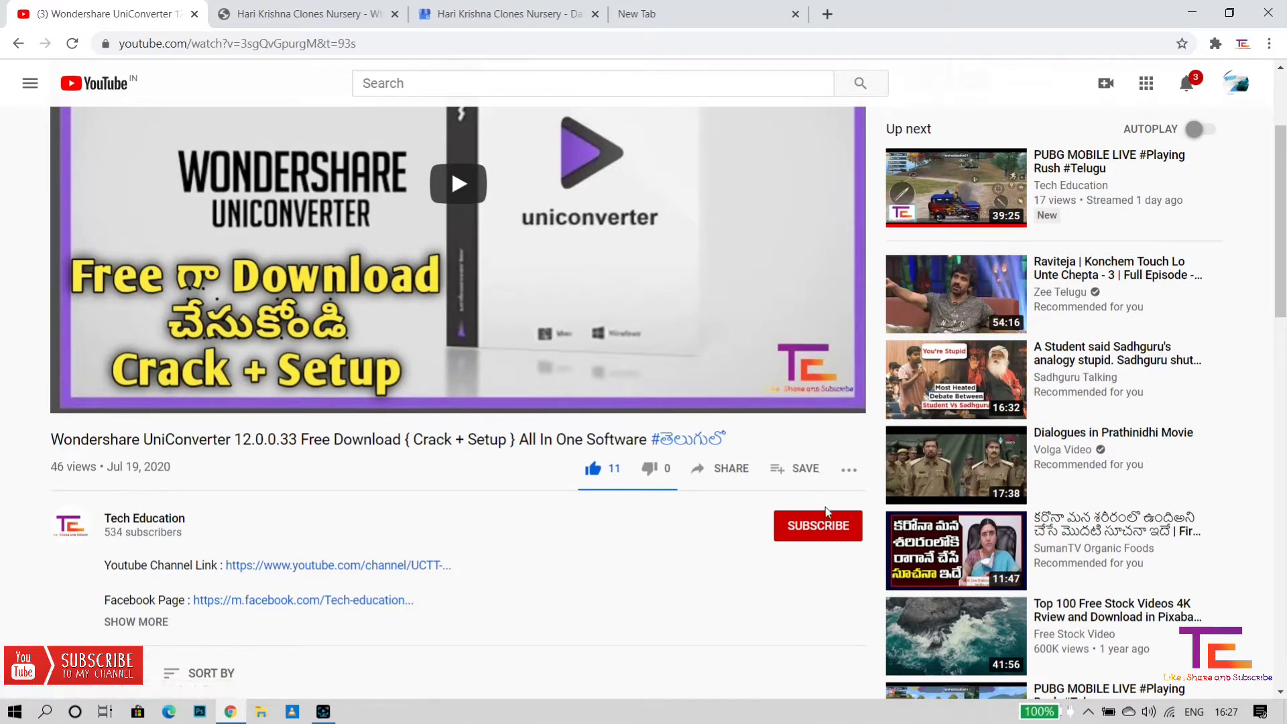
left_click(818, 527)
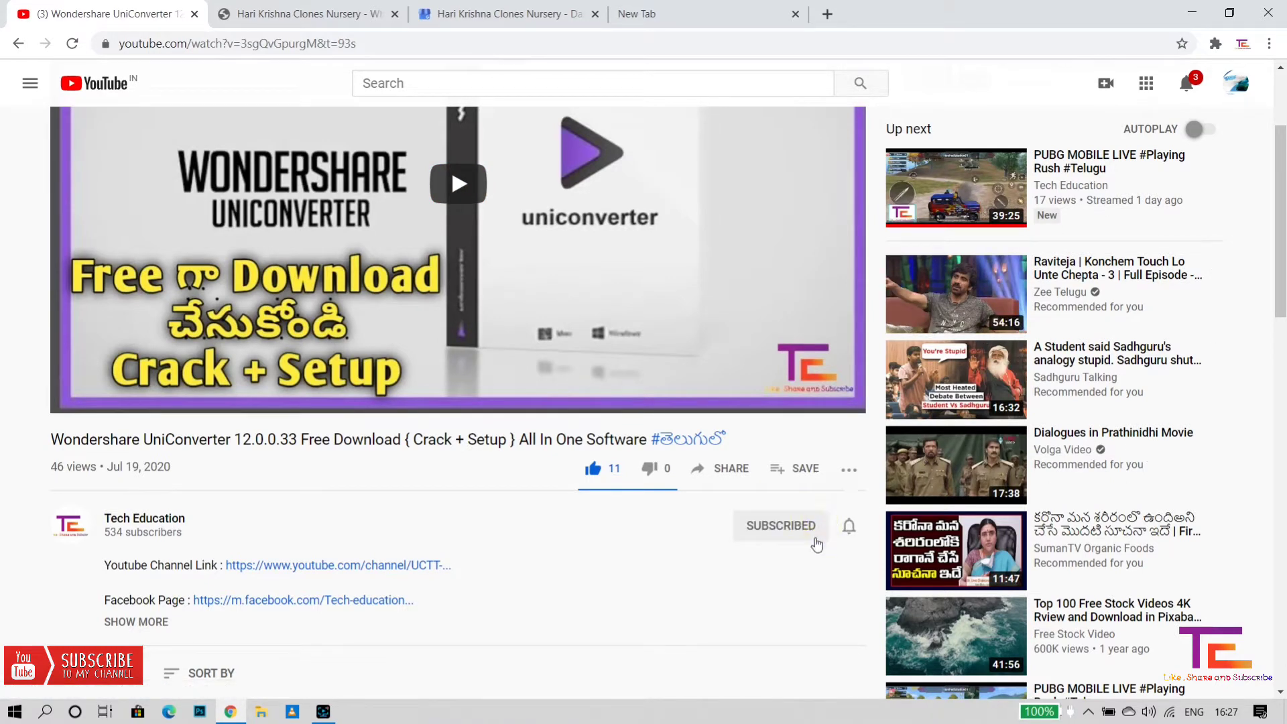
left_click(849, 528)
left_click(856, 564)
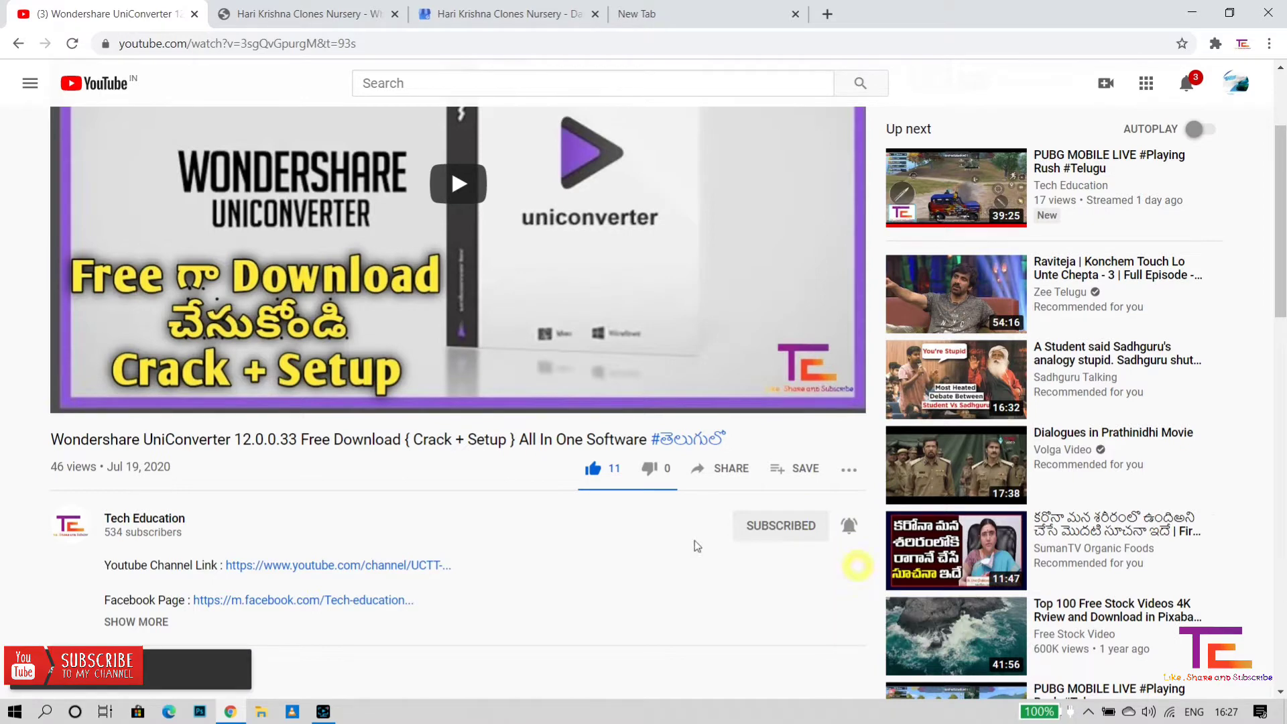
scroll(450, 165, "up", 3)
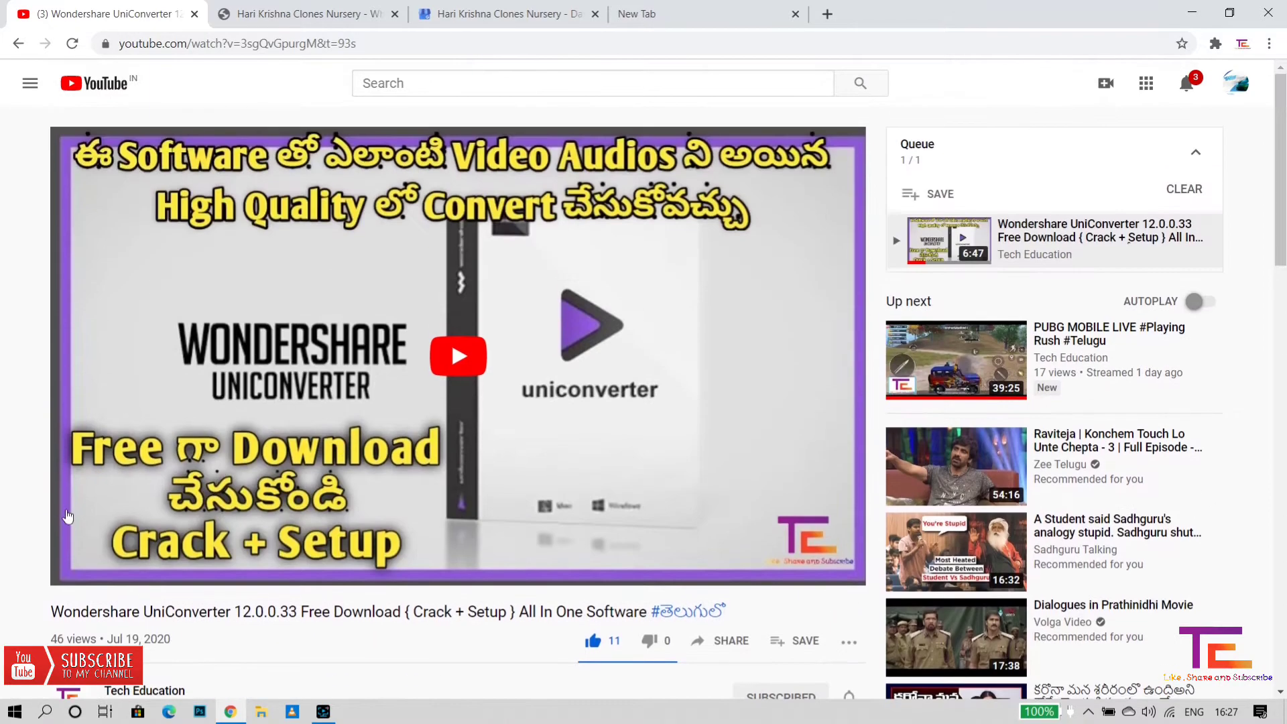
scroll(918, 581, "down", 5)
left_click(850, 362)
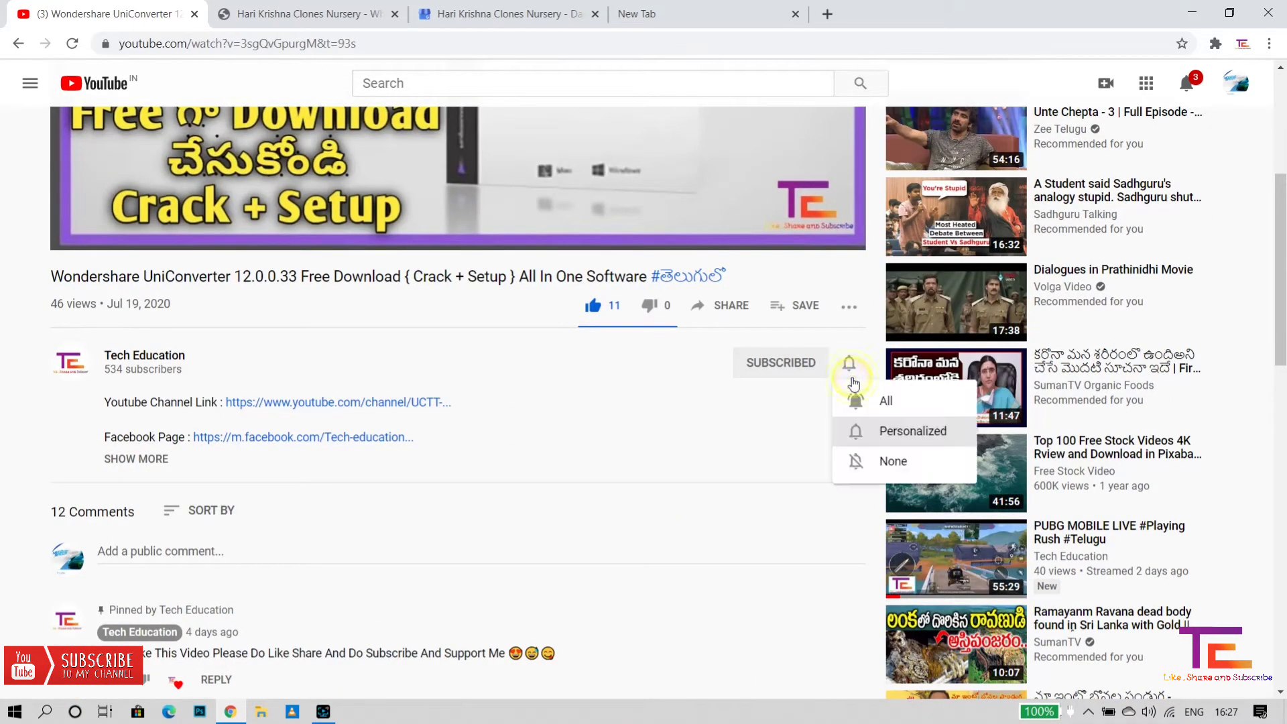
left_click(868, 412)
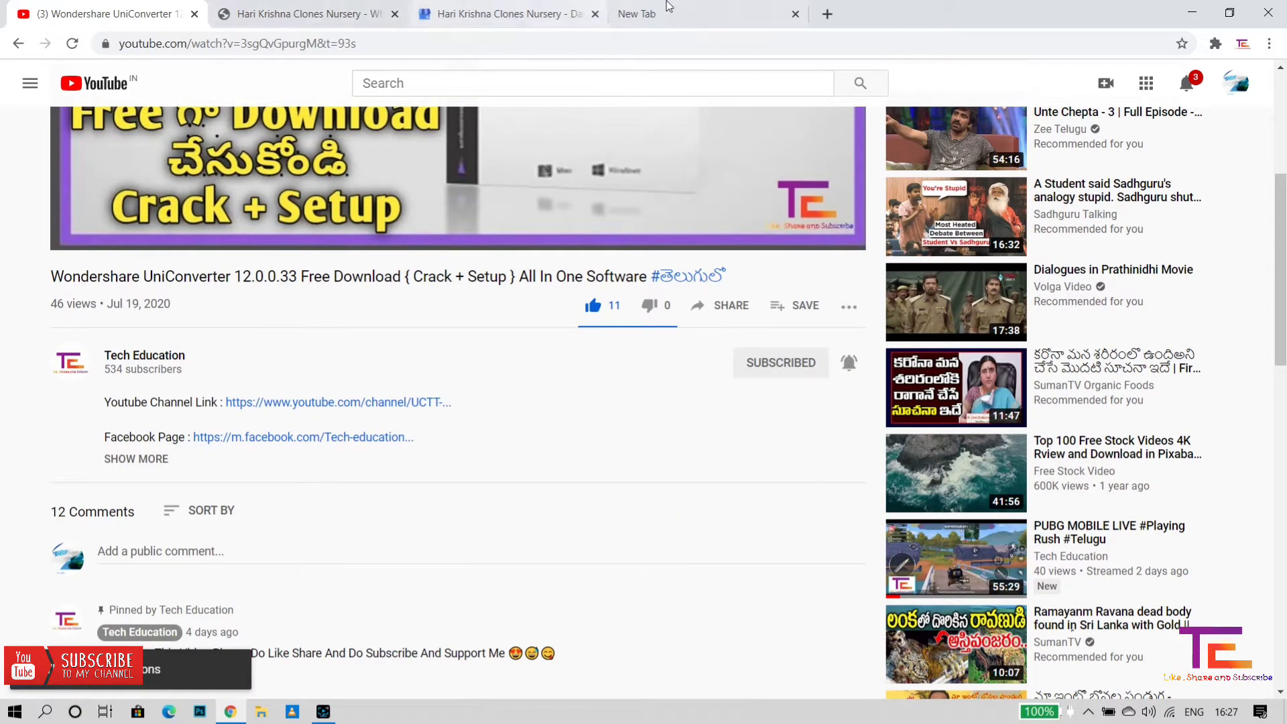
- Open Google in the empty browser tab, search for "google maps", and open the Google Maps site
left_click(690, 10)
type("go")
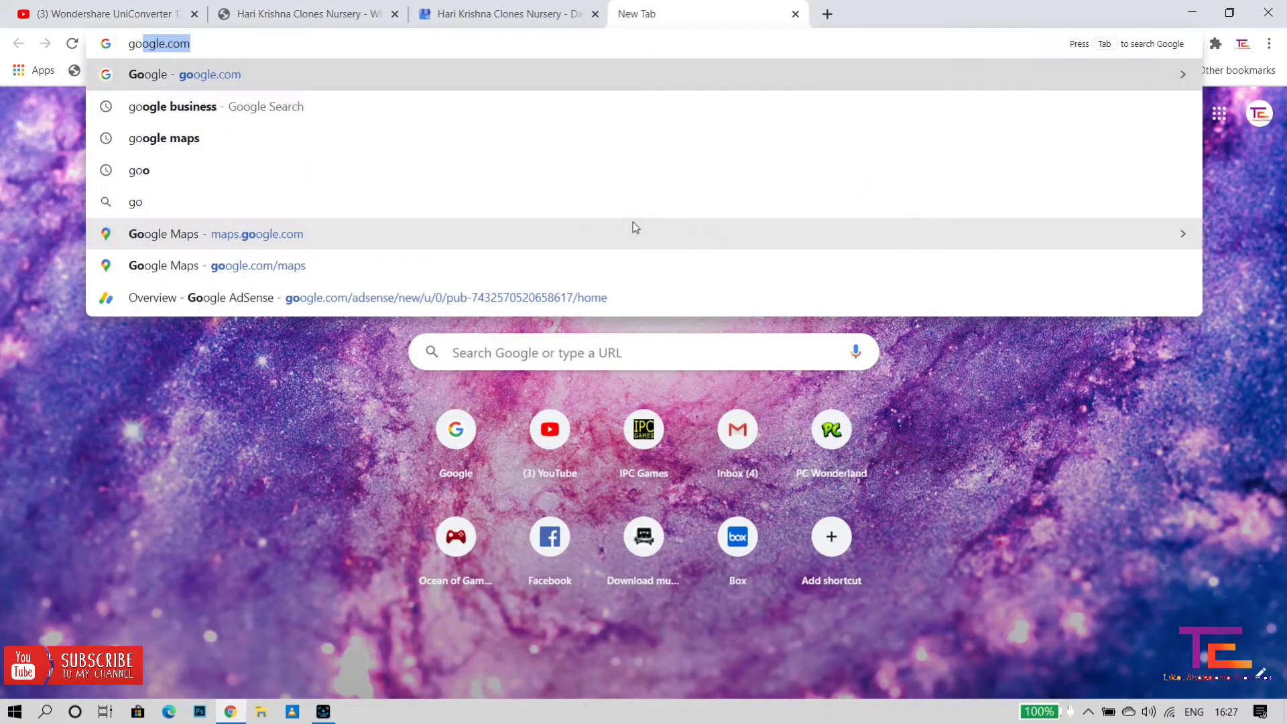
key("Return")
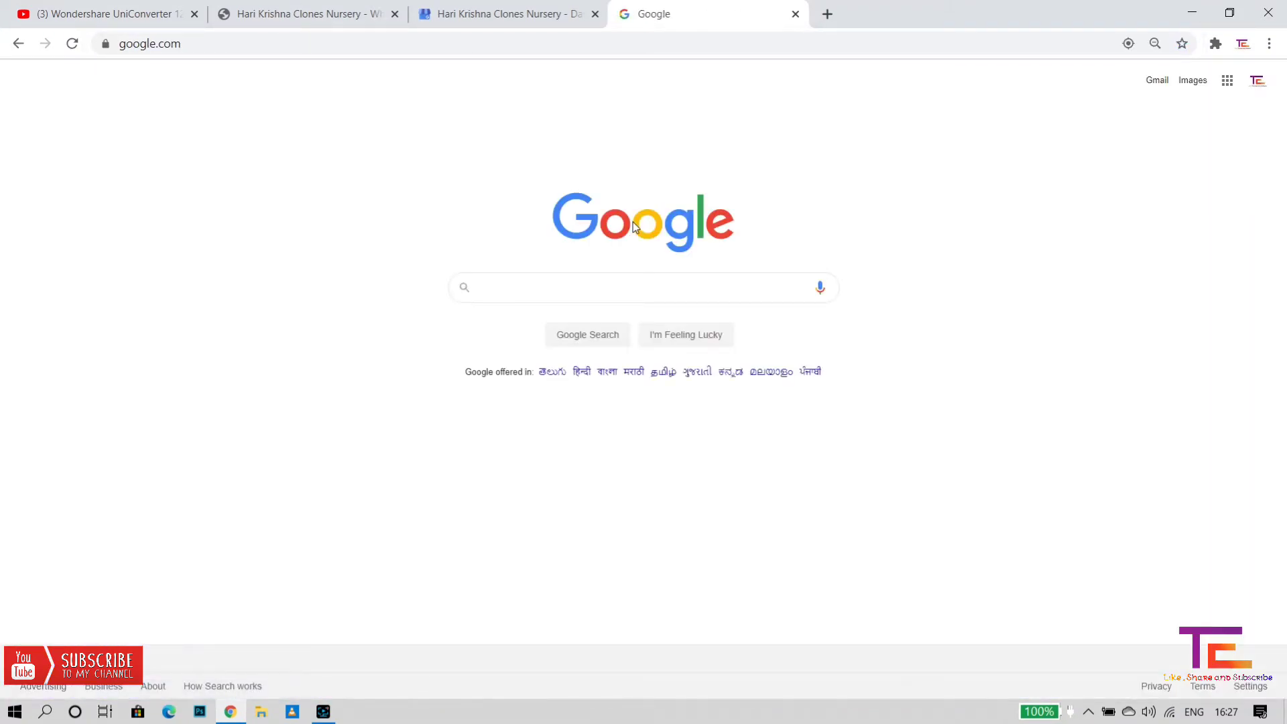
type("google")
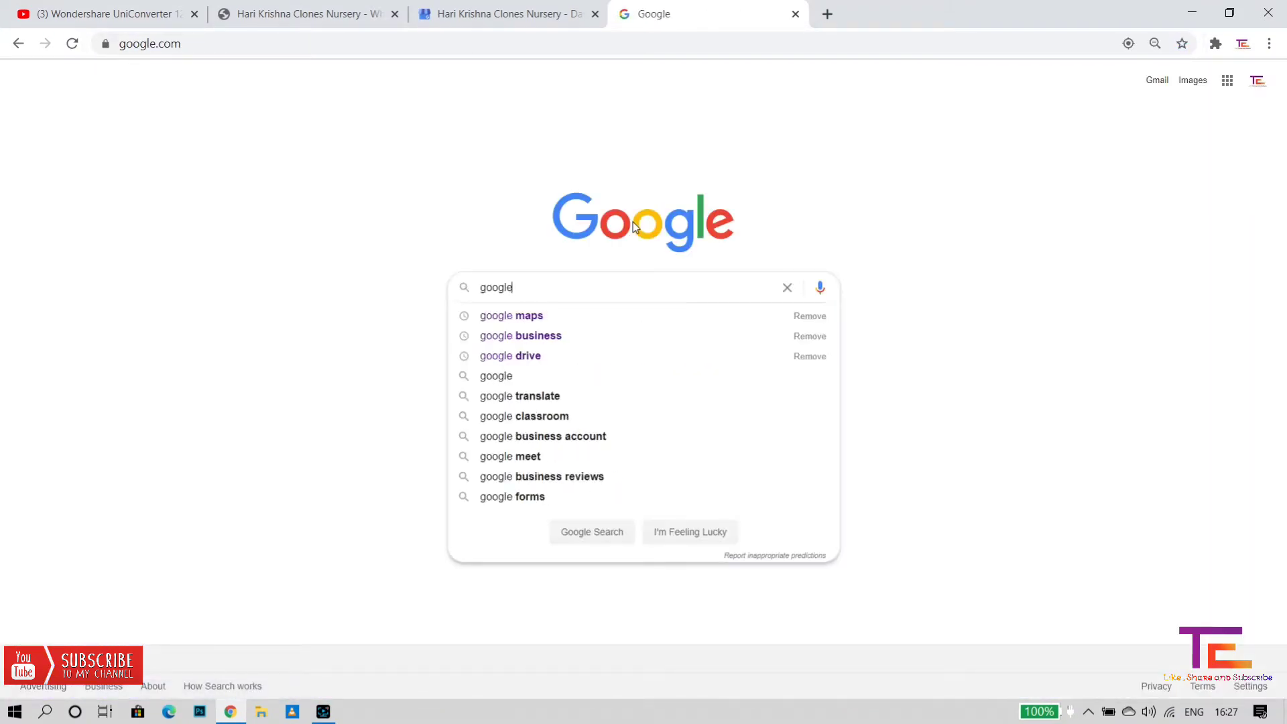
type(" maps")
key("Return")
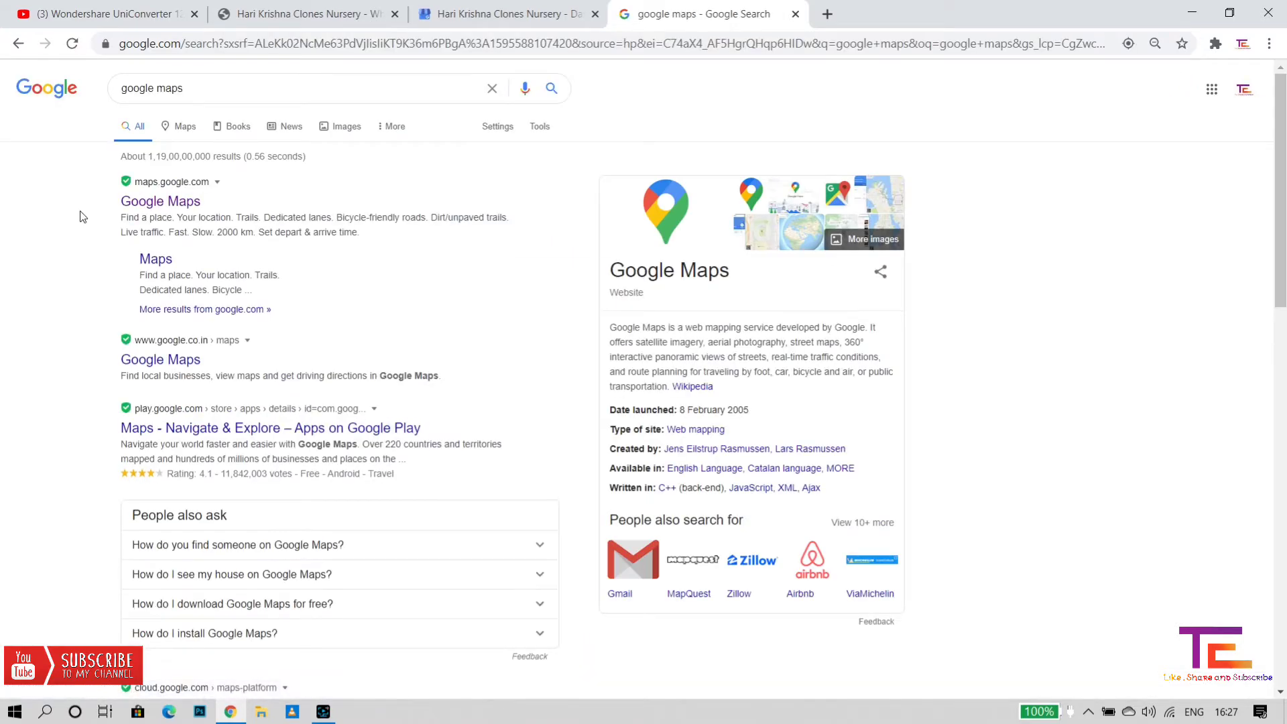
left_click(142, 203)
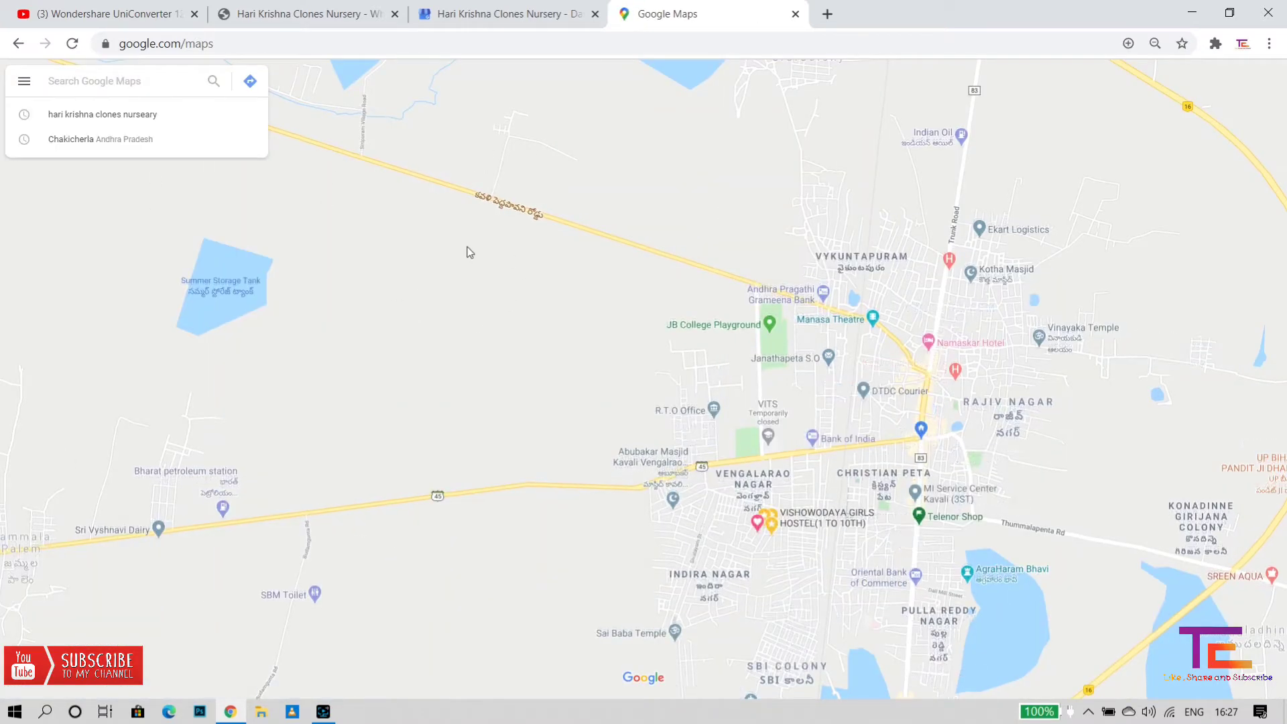
- Search Google Maps for the coordinates 15.1190226,80.0374392
scroll(851, 154, "down", 3)
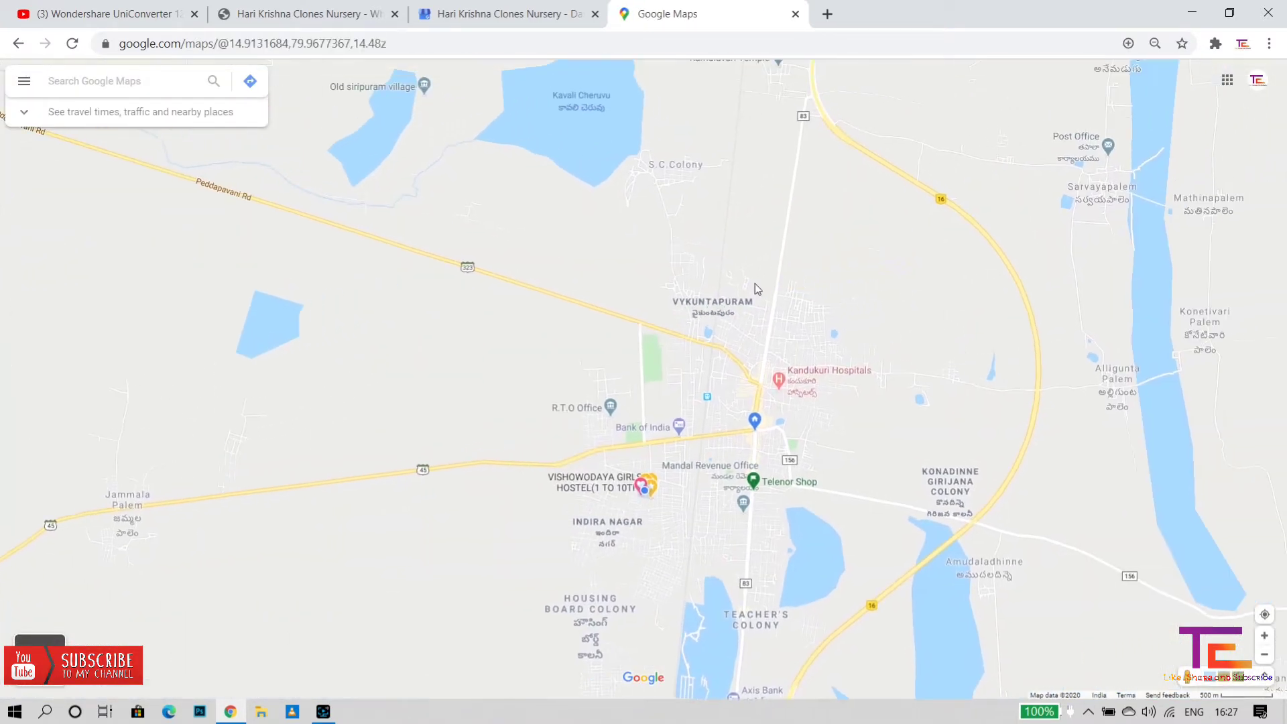
scroll(661, 325, "down", 4)
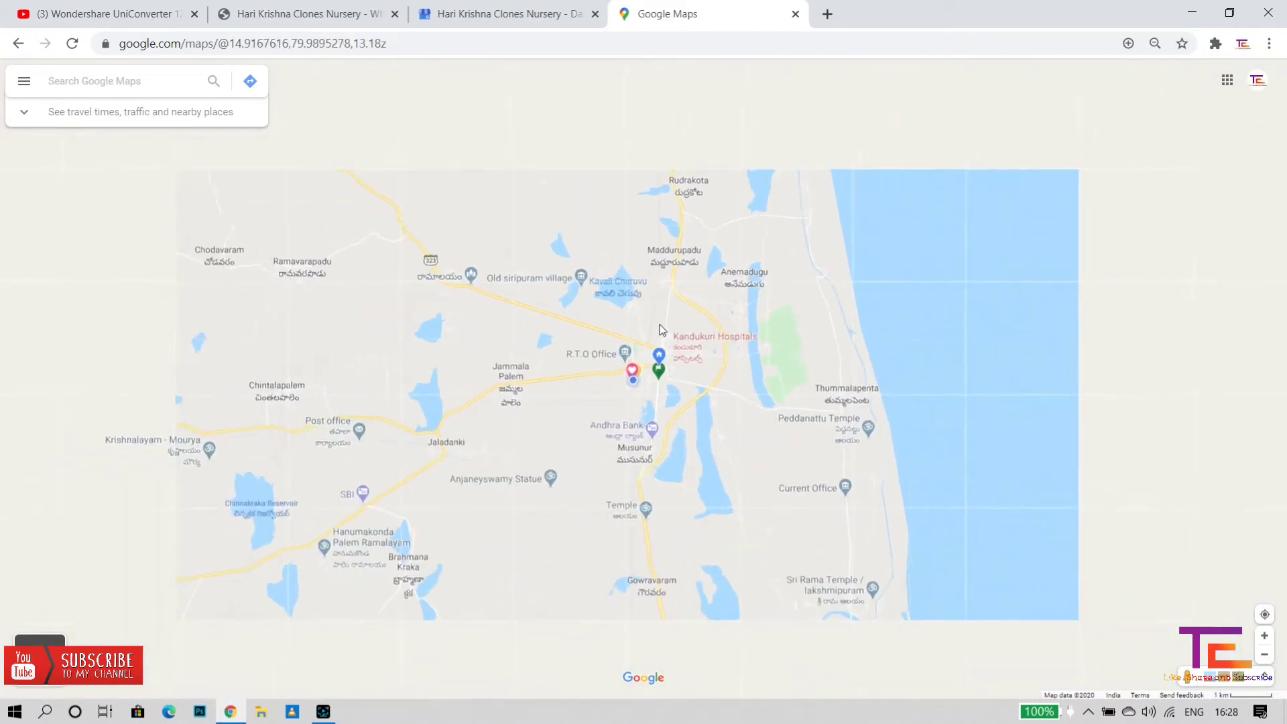
scroll(660, 325, "down", 5)
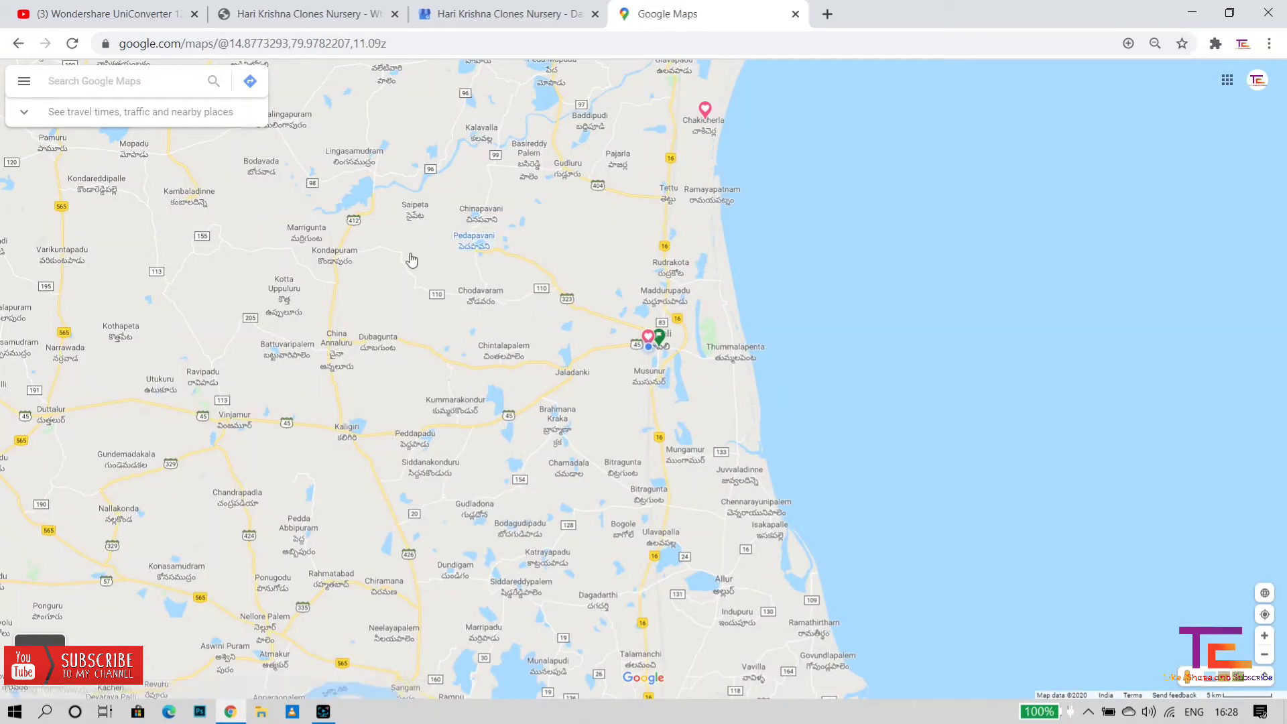
left_click(183, 81)
type("15.1190226,80.0374392")
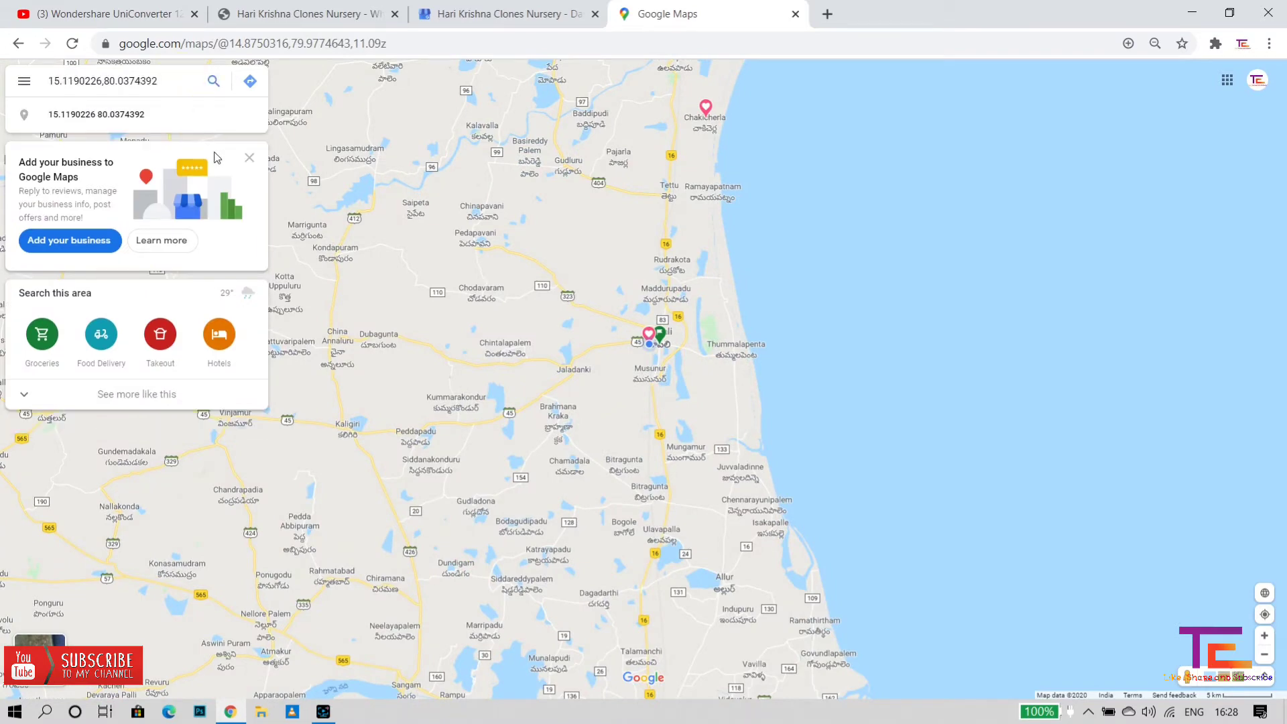
key("Return")
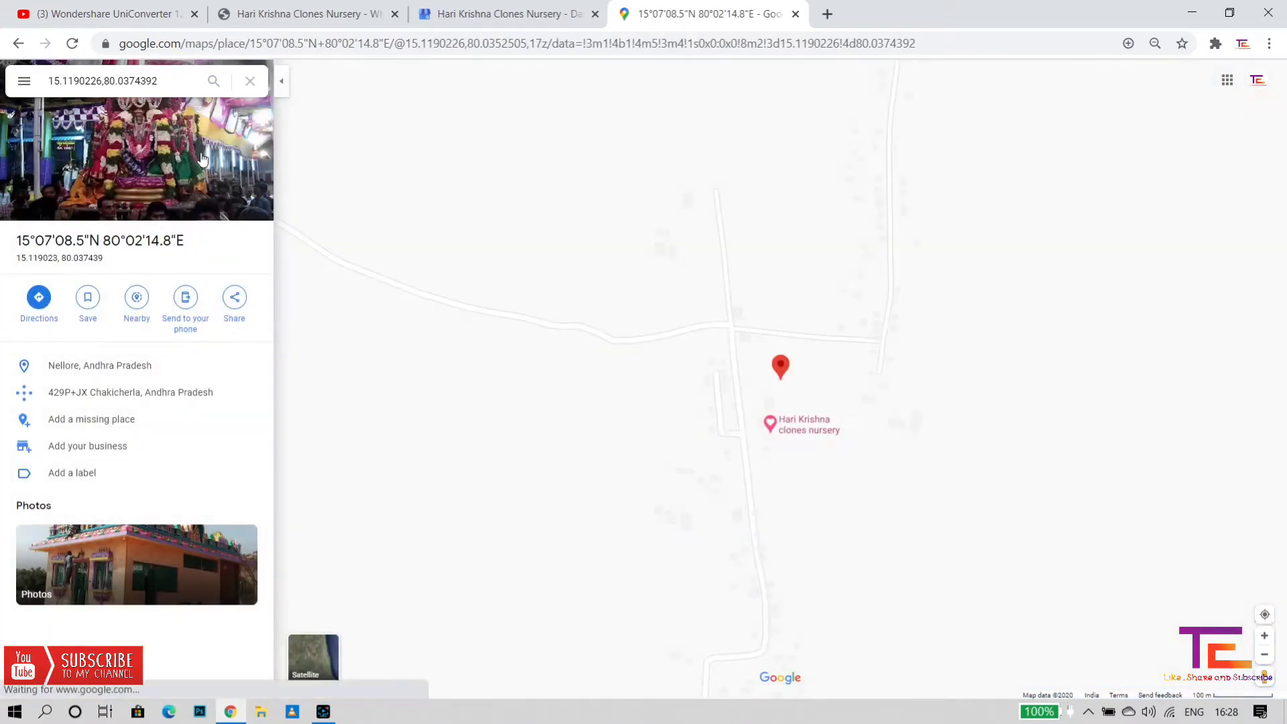
- Show the map in satellite view and examine the site around the coordinate pin up close
scroll(741, 356, "up", 1)
scroll(815, 415, "up", 1)
left_click_drag(798, 408, 764, 395)
scroll(768, 396, "up", 3)
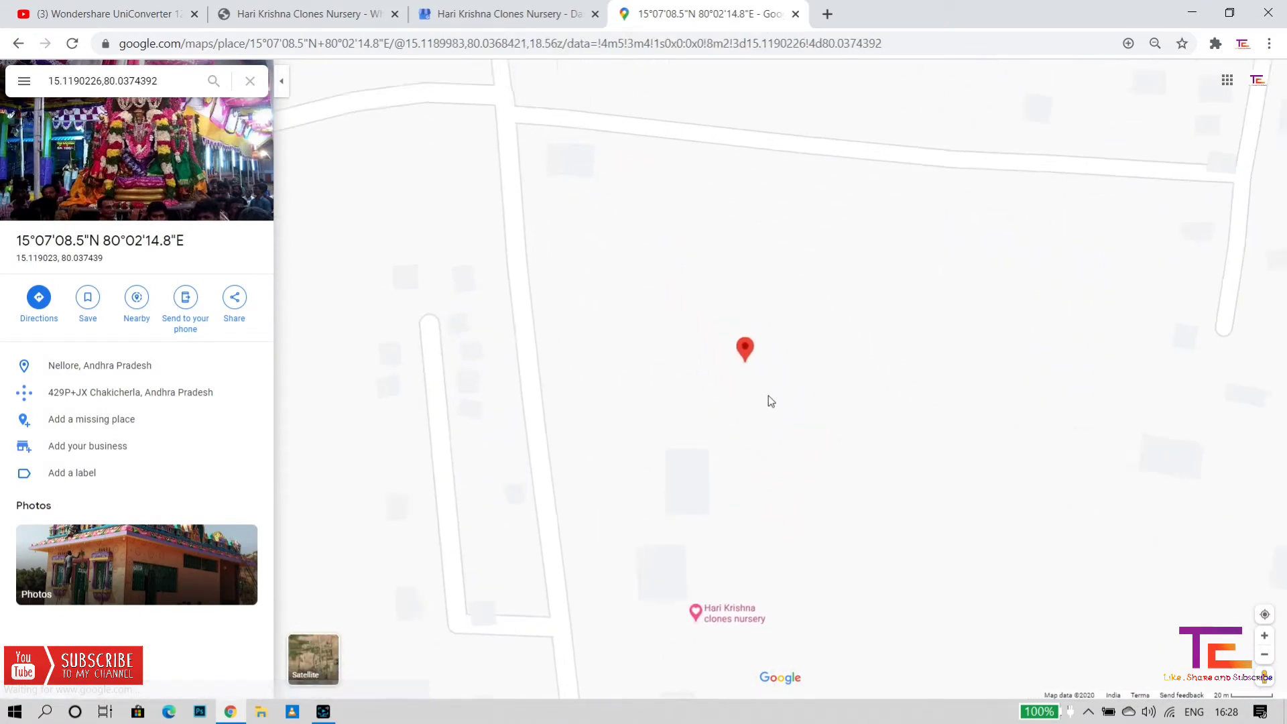
left_click(26, 80)
left_click(45, 149)
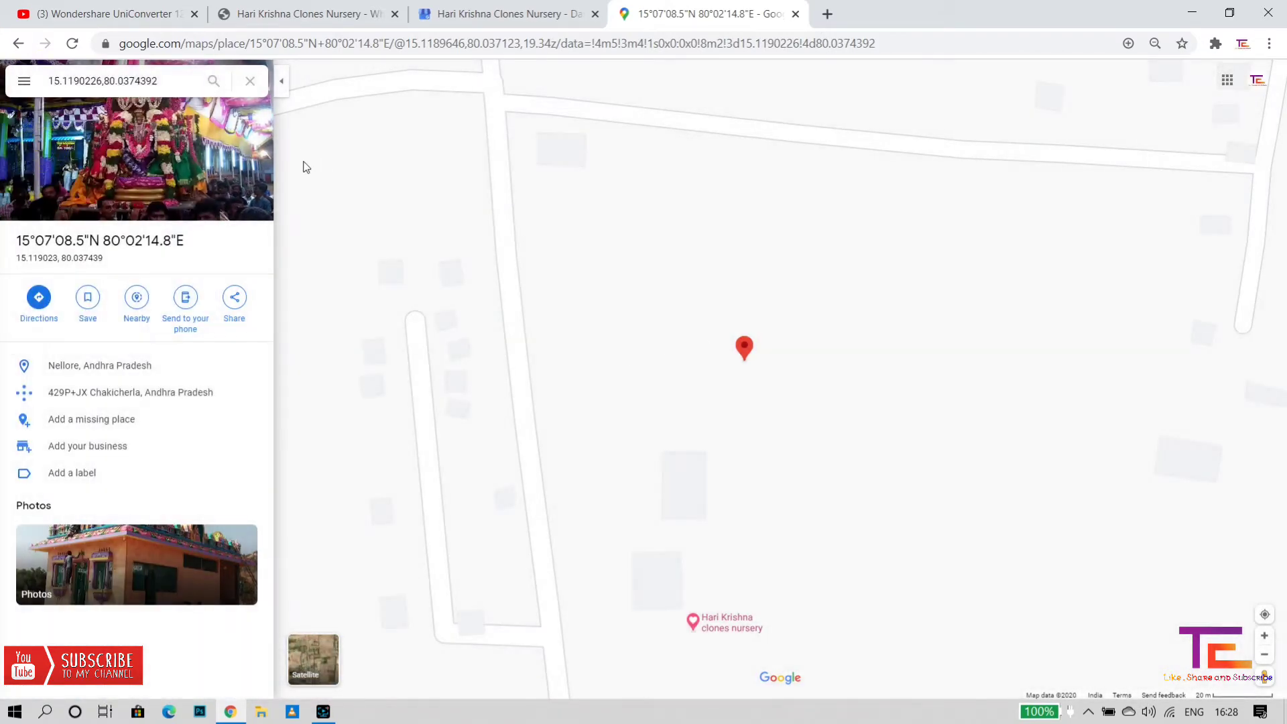
scroll(761, 389, "up", 3)
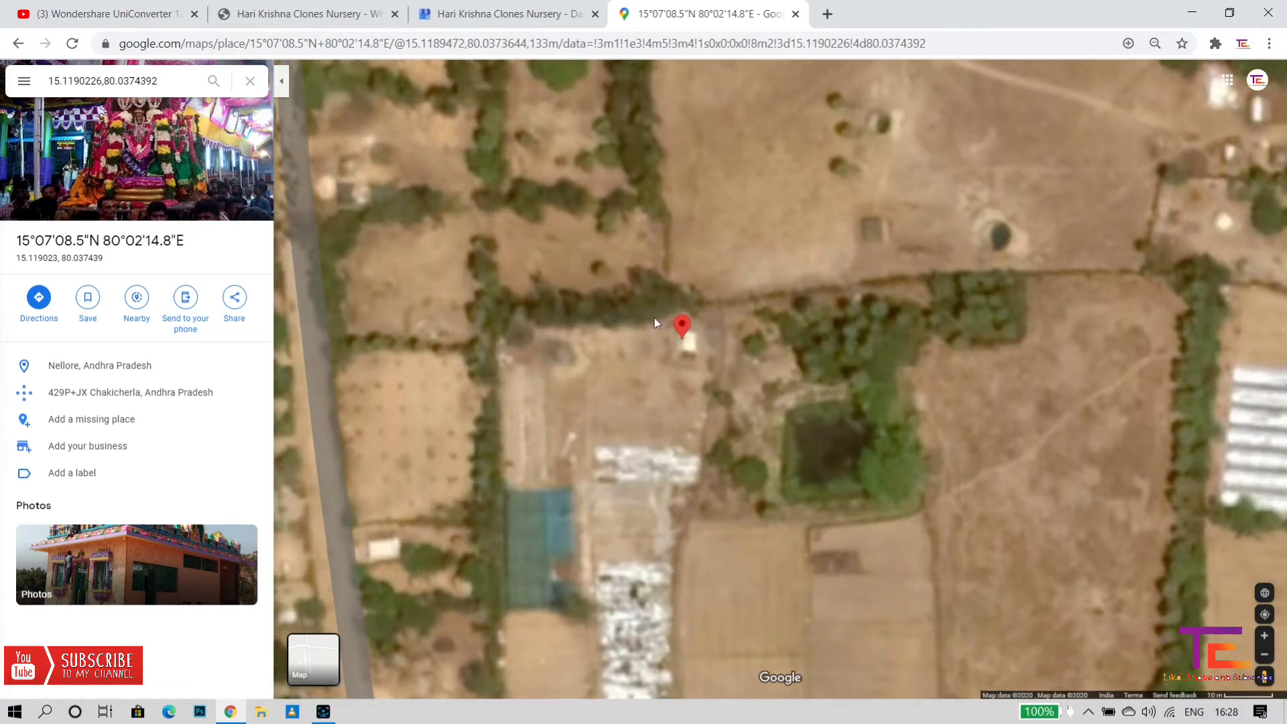
scroll(695, 343, "up", 2)
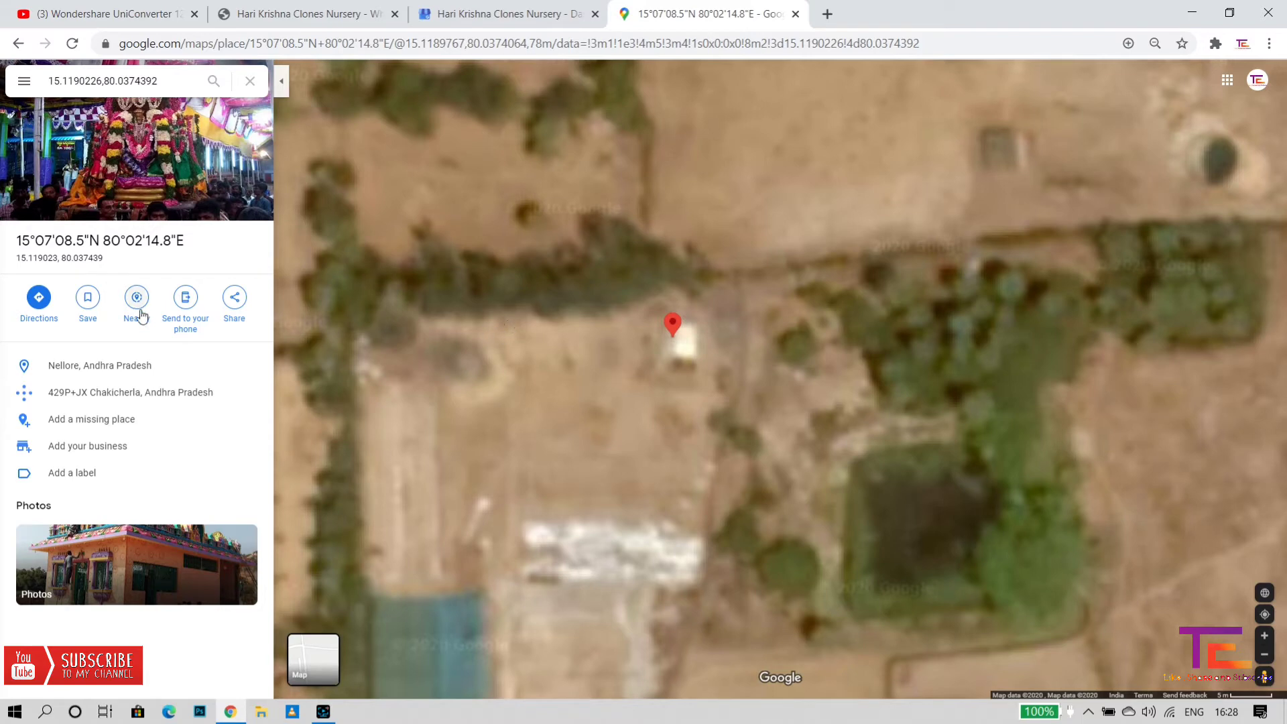
- Start adding a business at the pinned location and create it with the name "Hari Krishna Clones Nursery"
left_click(93, 448)
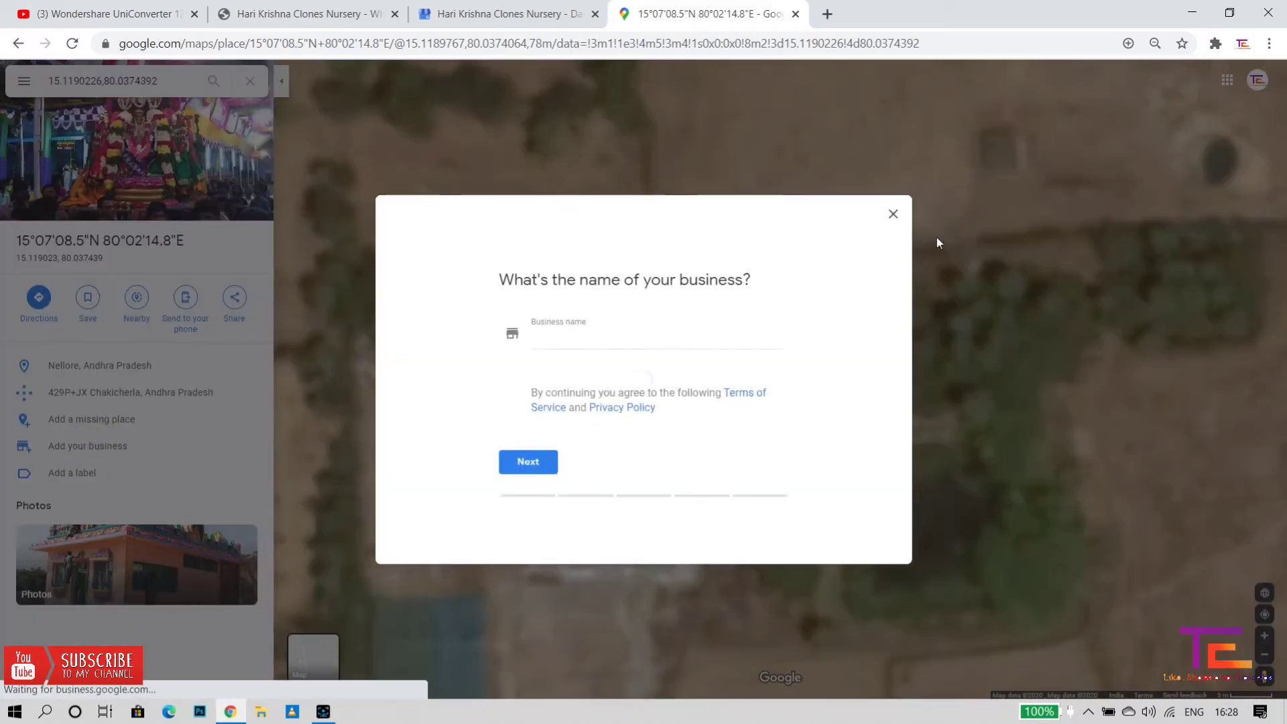
left_click(603, 339)
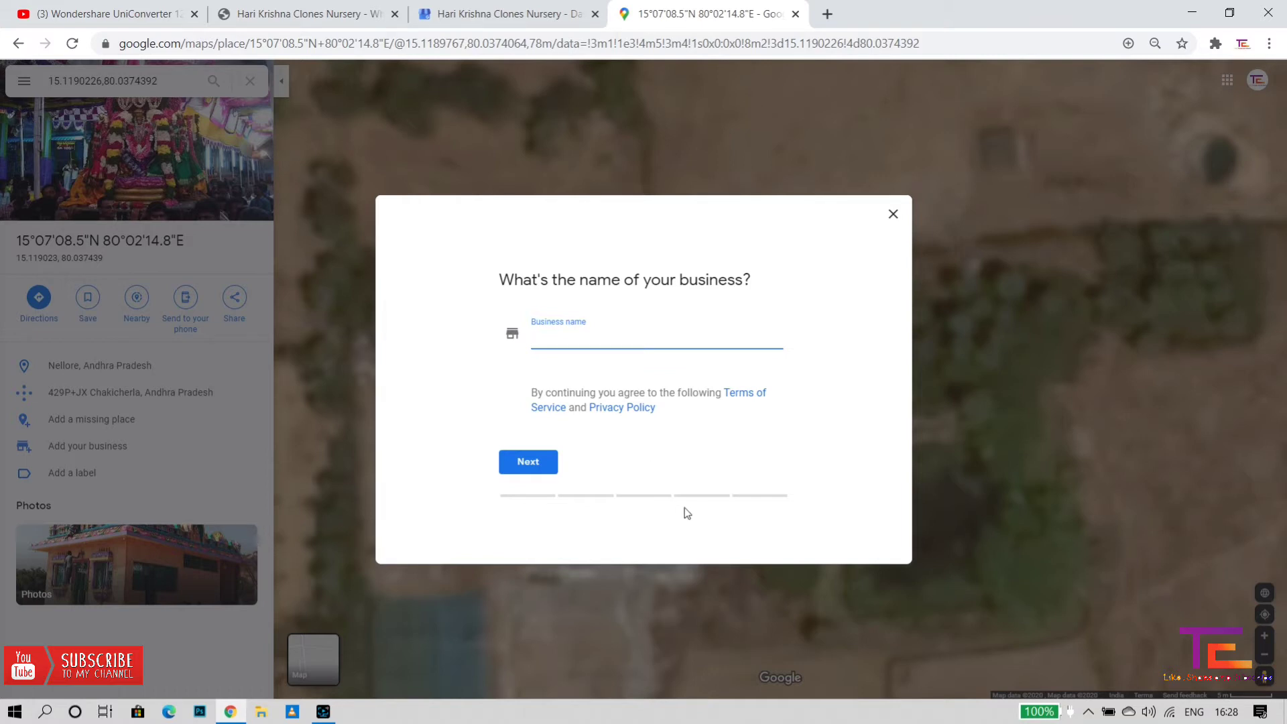
type("H")
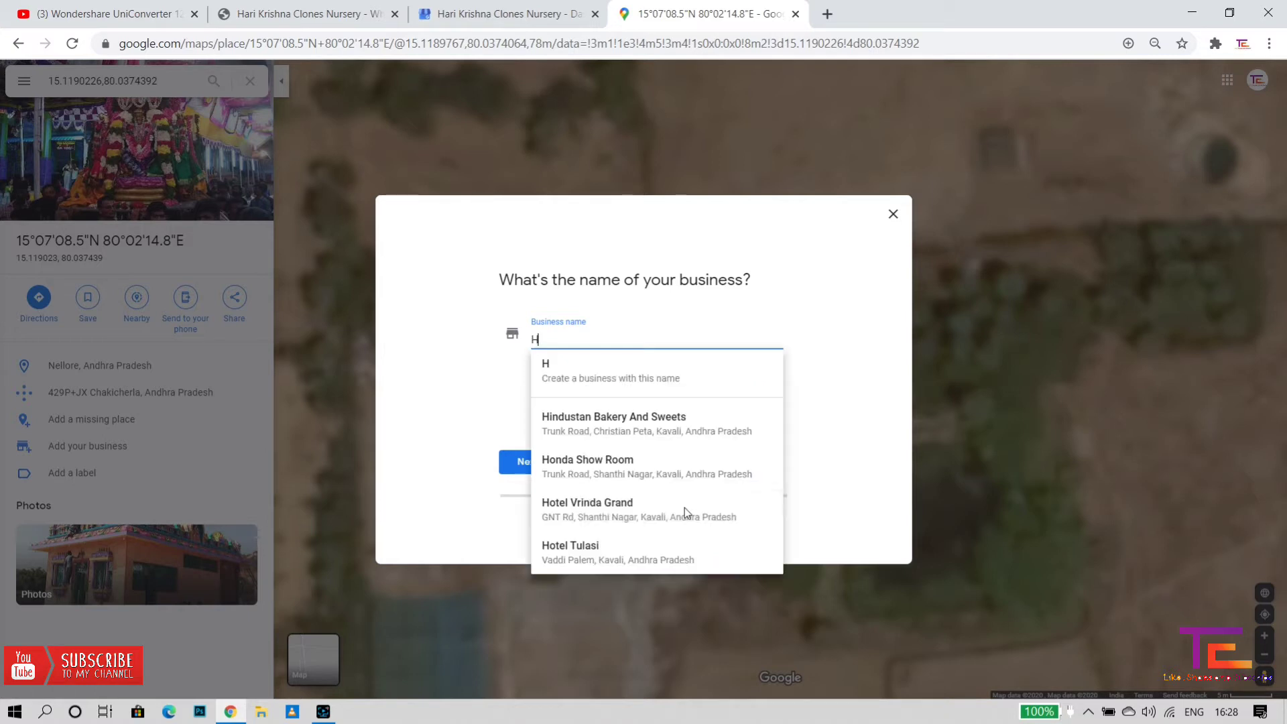
type("ari")
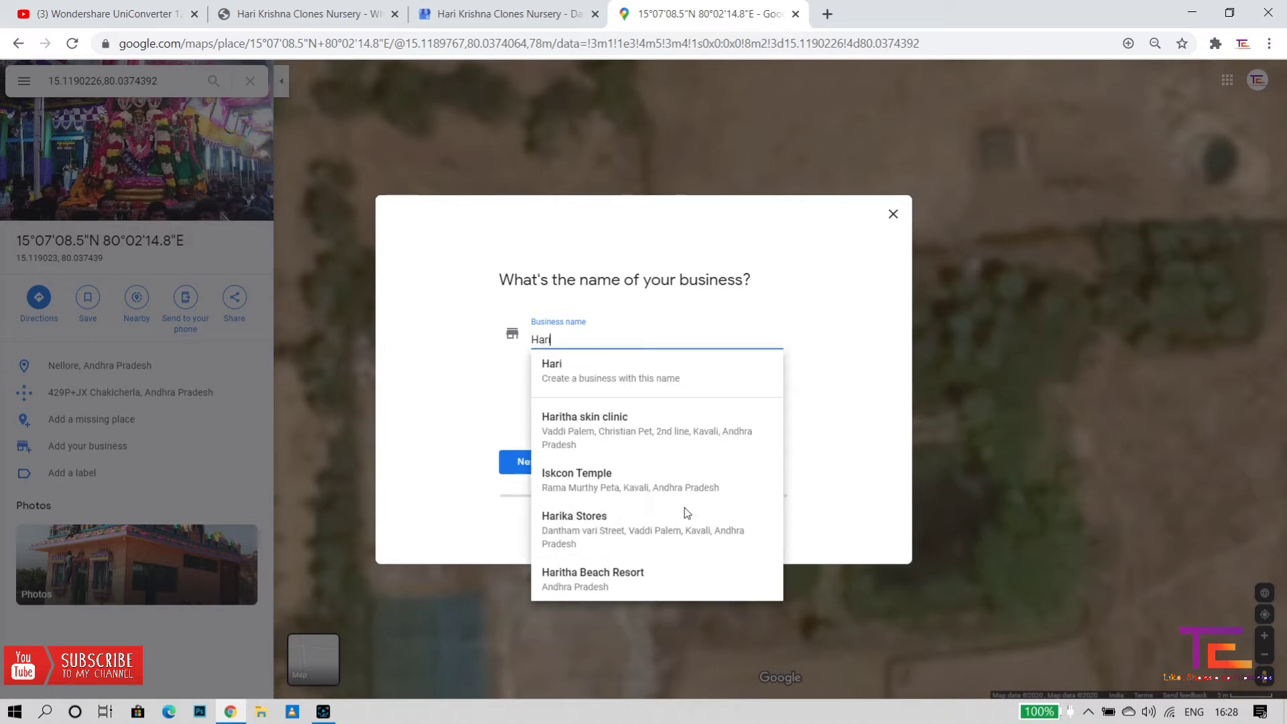
type(" Krishna")
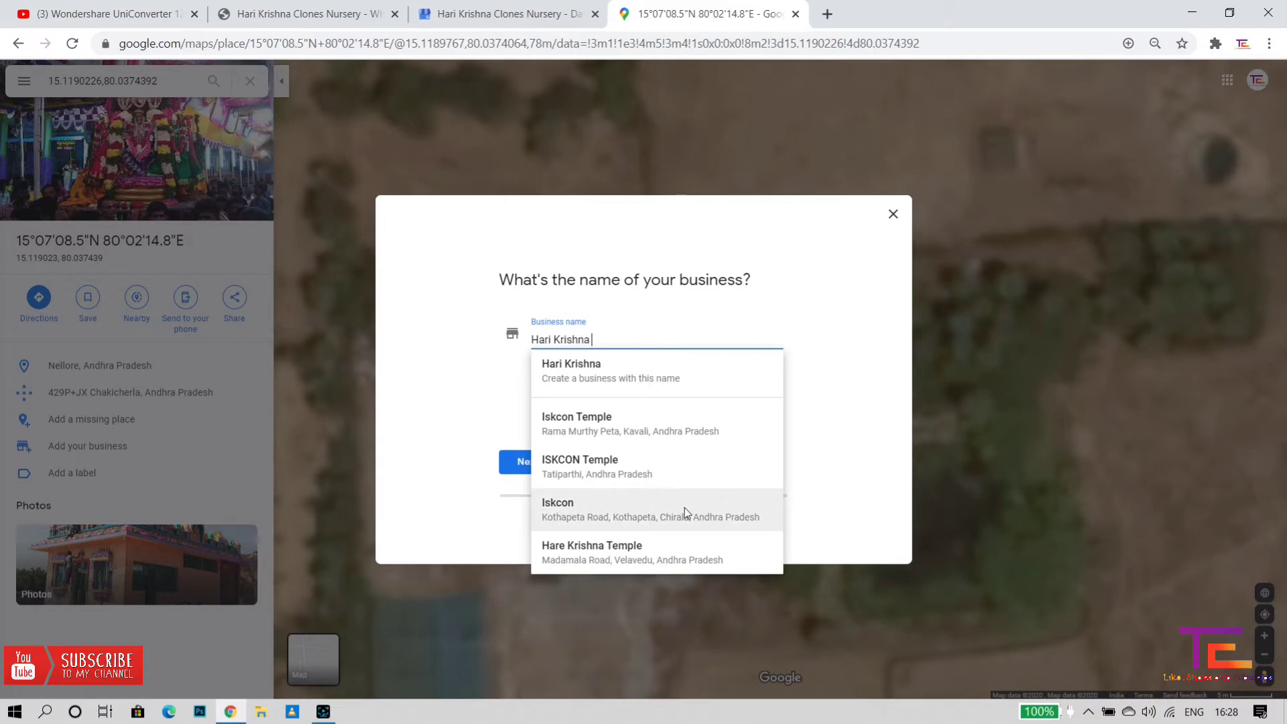
type(" Cl")
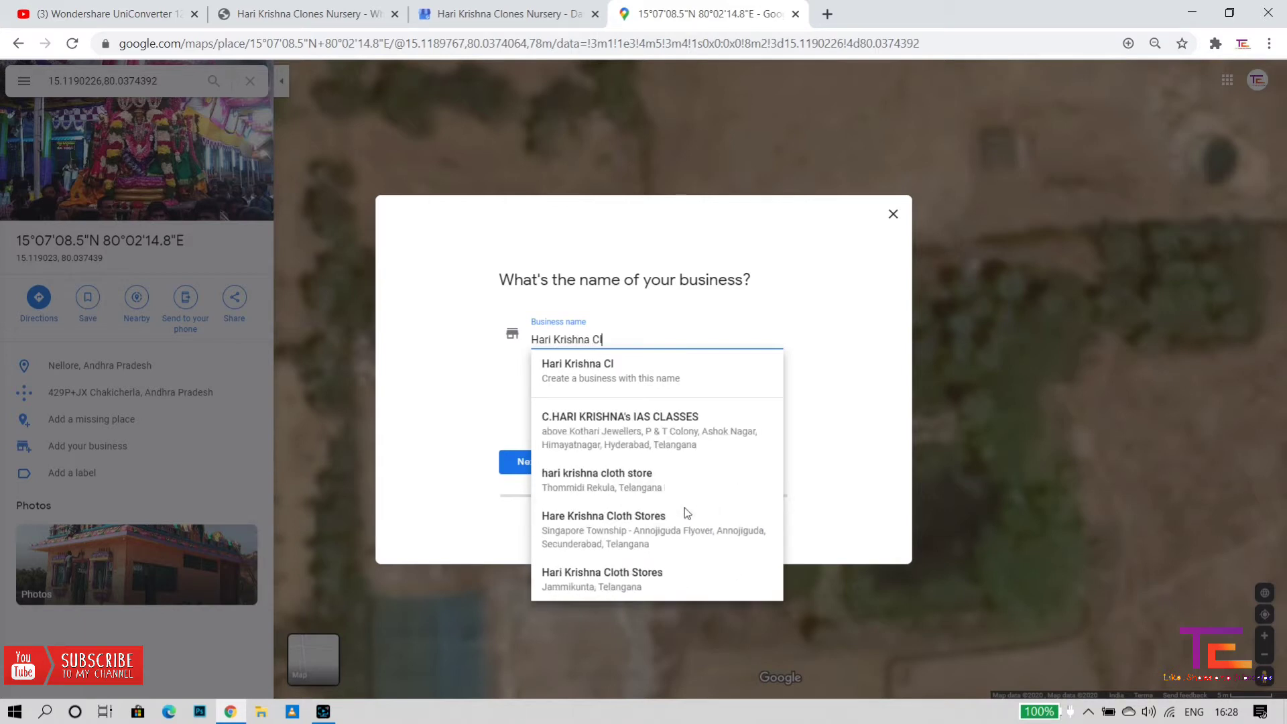
type("ones")
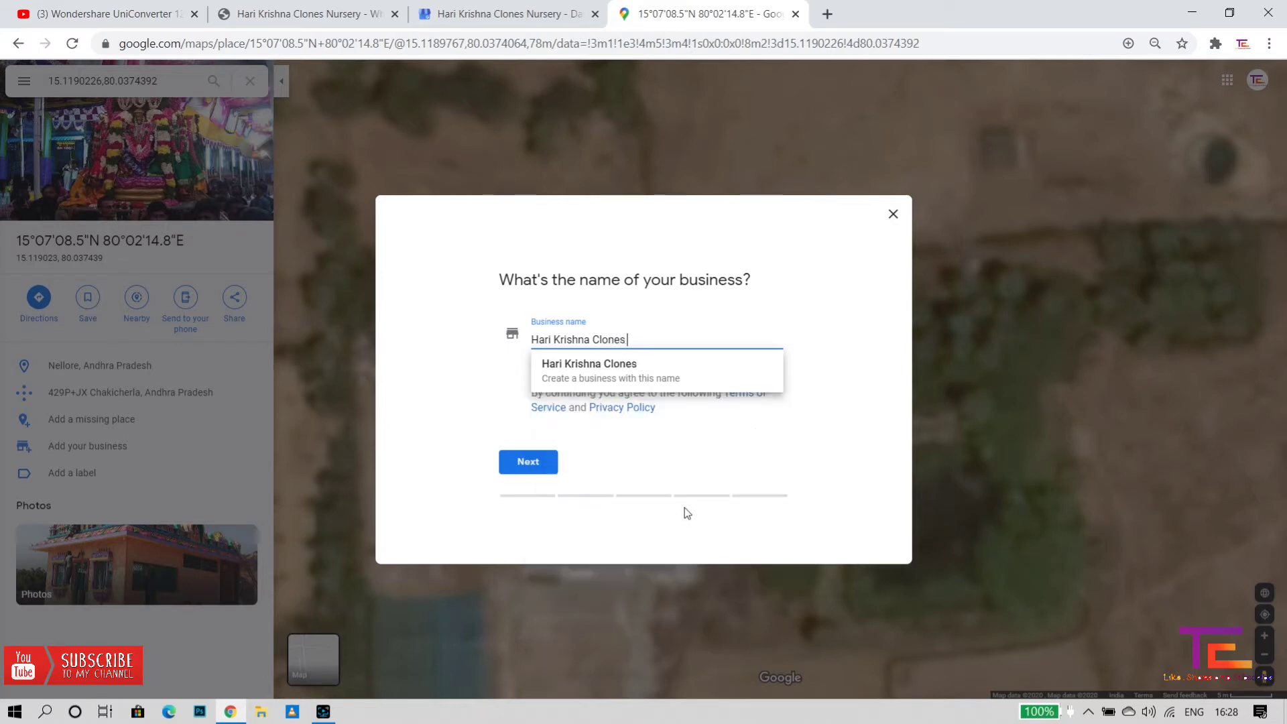
type(" Nuresry")
left_click(658, 365)
left_click(537, 461)
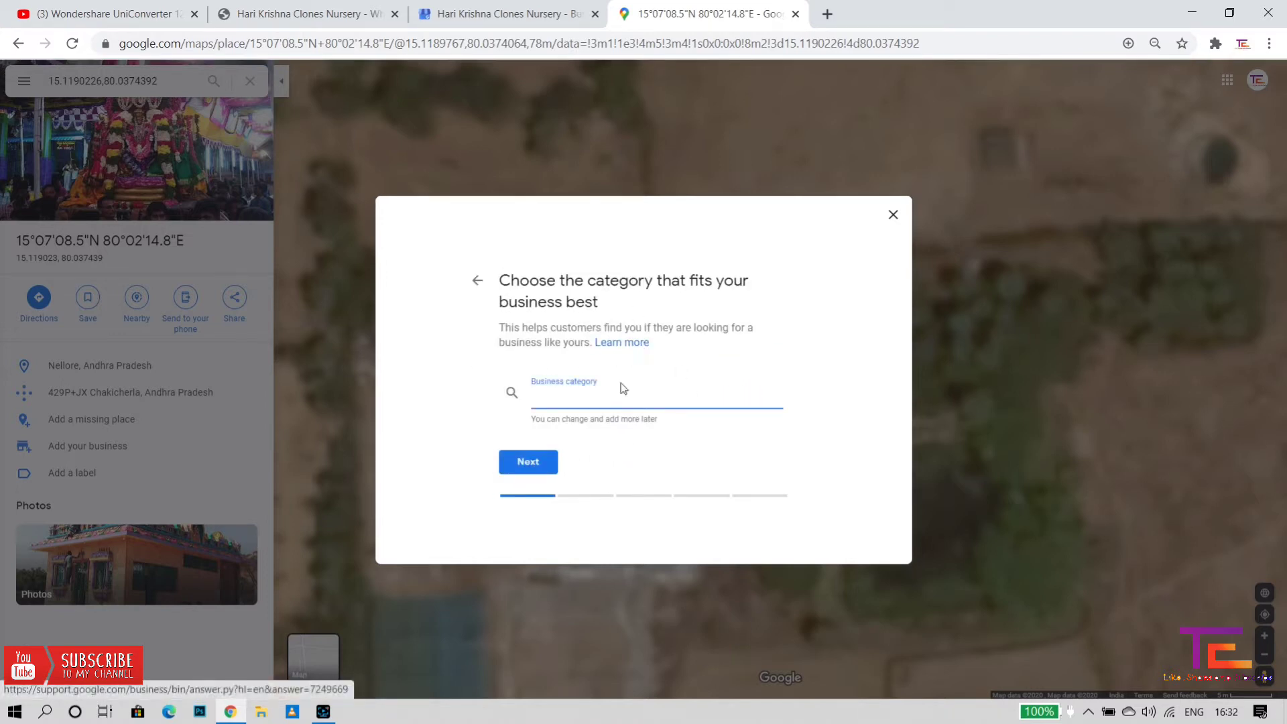
type("F")
key("BackSpace")
type("Kirana")
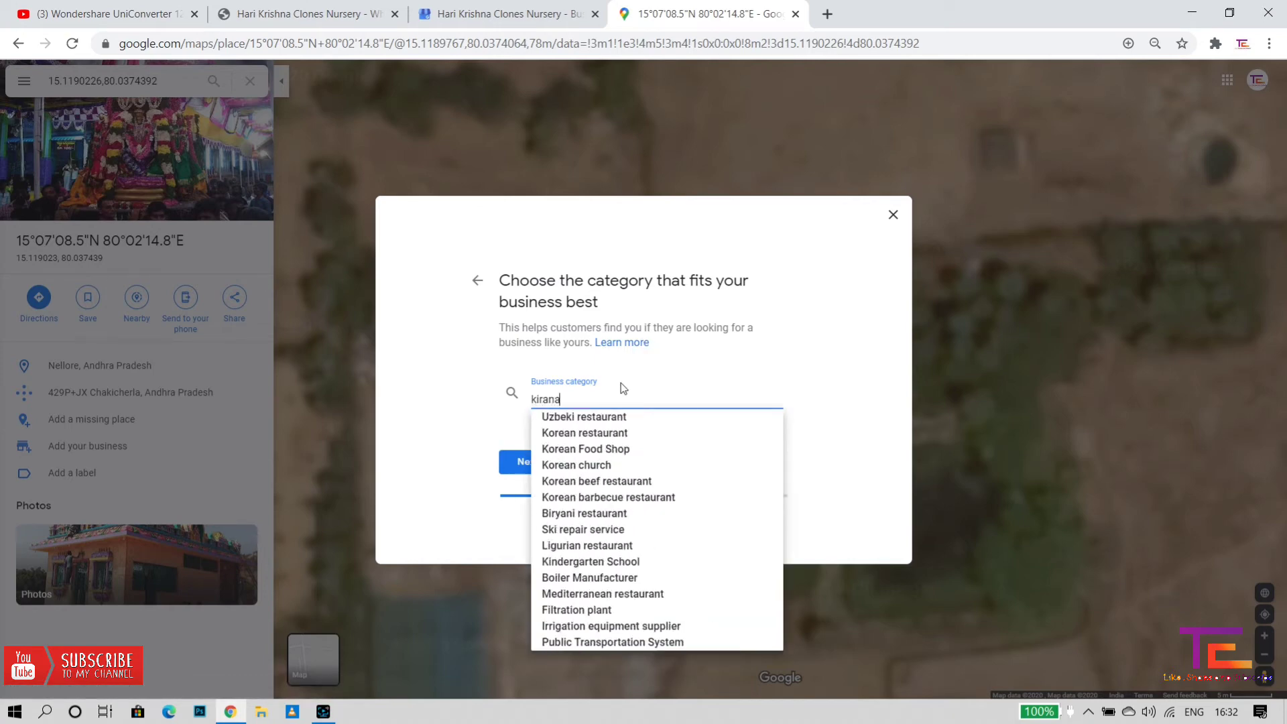
key("BackSpace")
key("BackSpace")
key("BackSpace")
key("BackSpace")
key("BackSpace")
key("BackSpace")
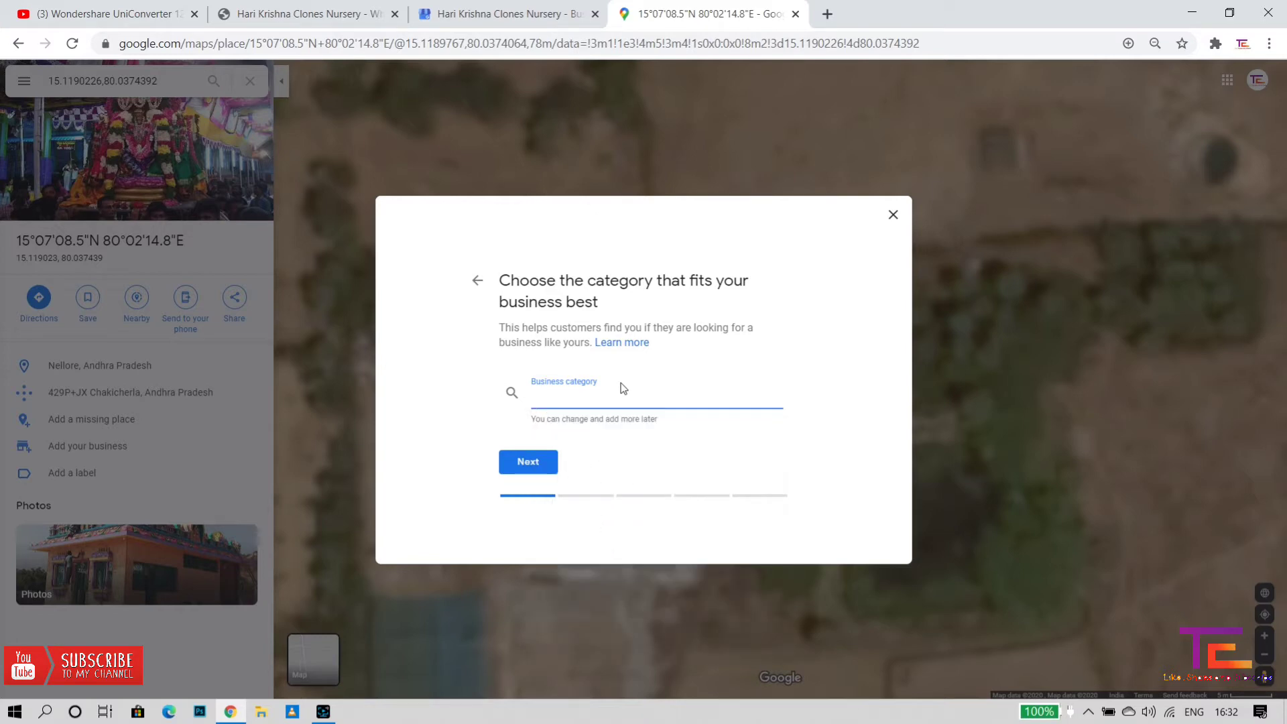
type("glosa")
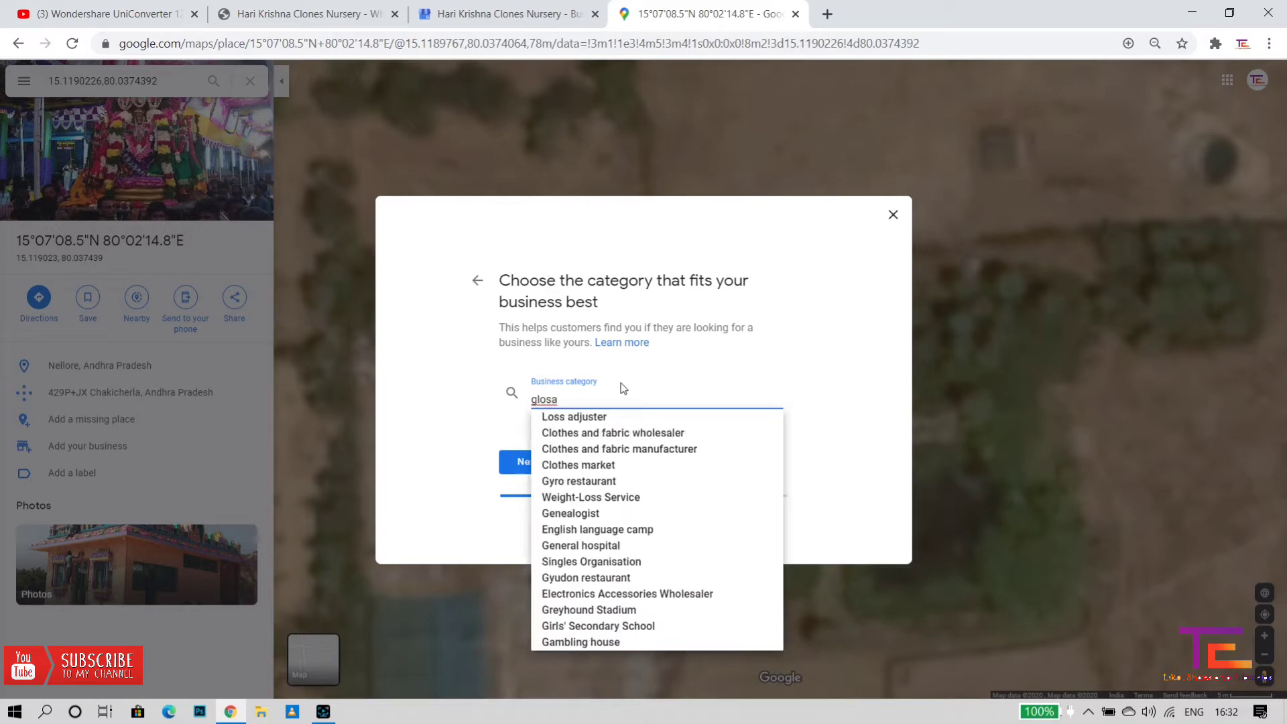
key("BackSpace")
key("BackSpace")
key("BackSpace")
key("BackSpace")
key("BackSpace")
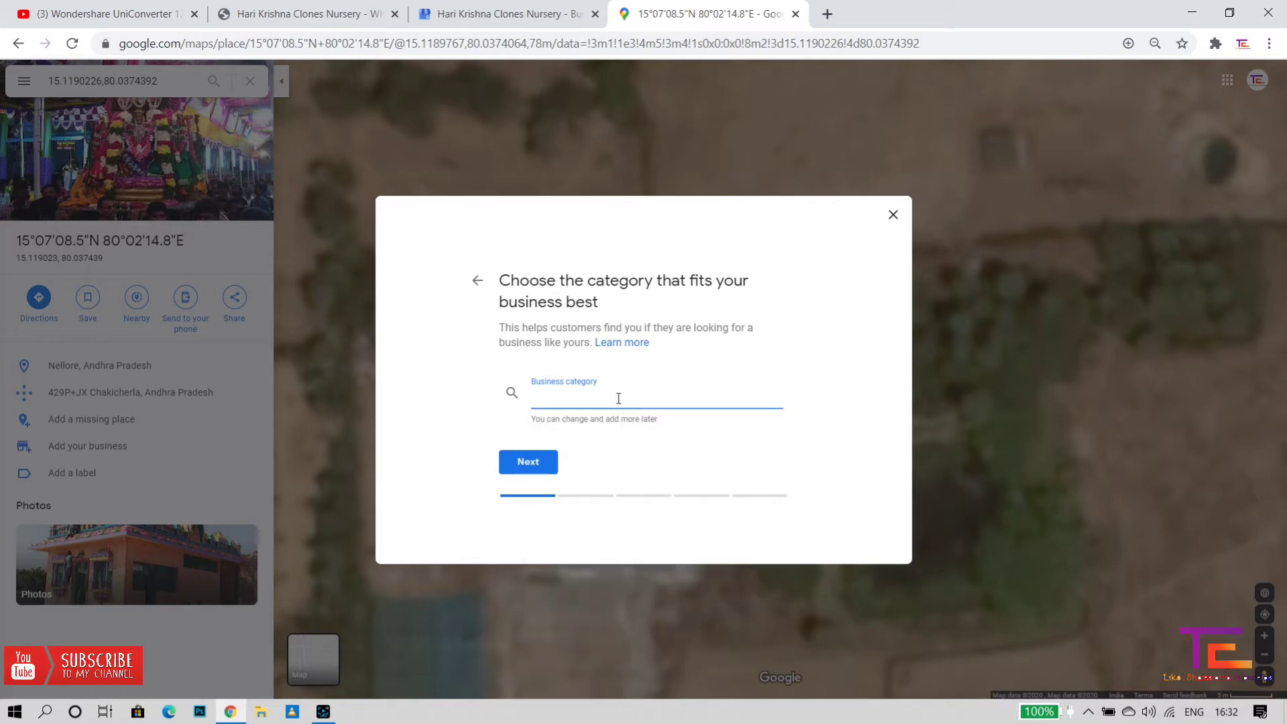
- Set the business category to "Wholesale plant nursery" and choose Yes for adding a location customers can visit
type("plant n")
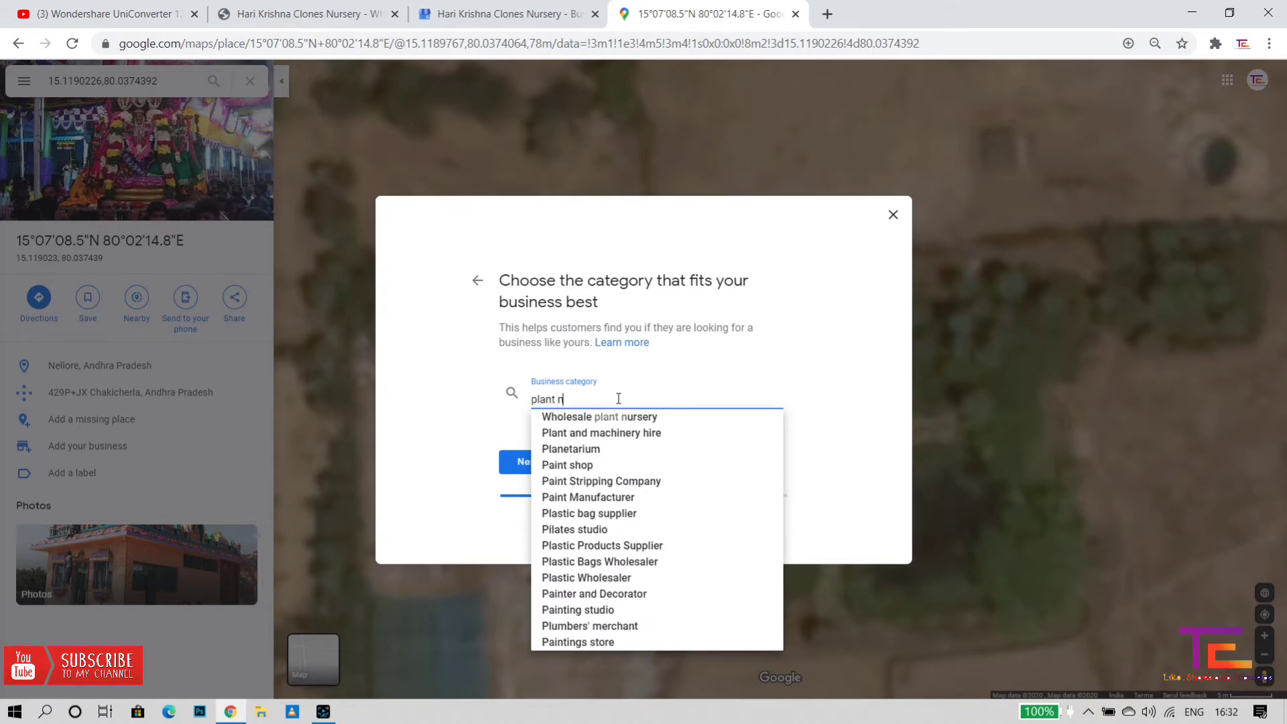
type("u")
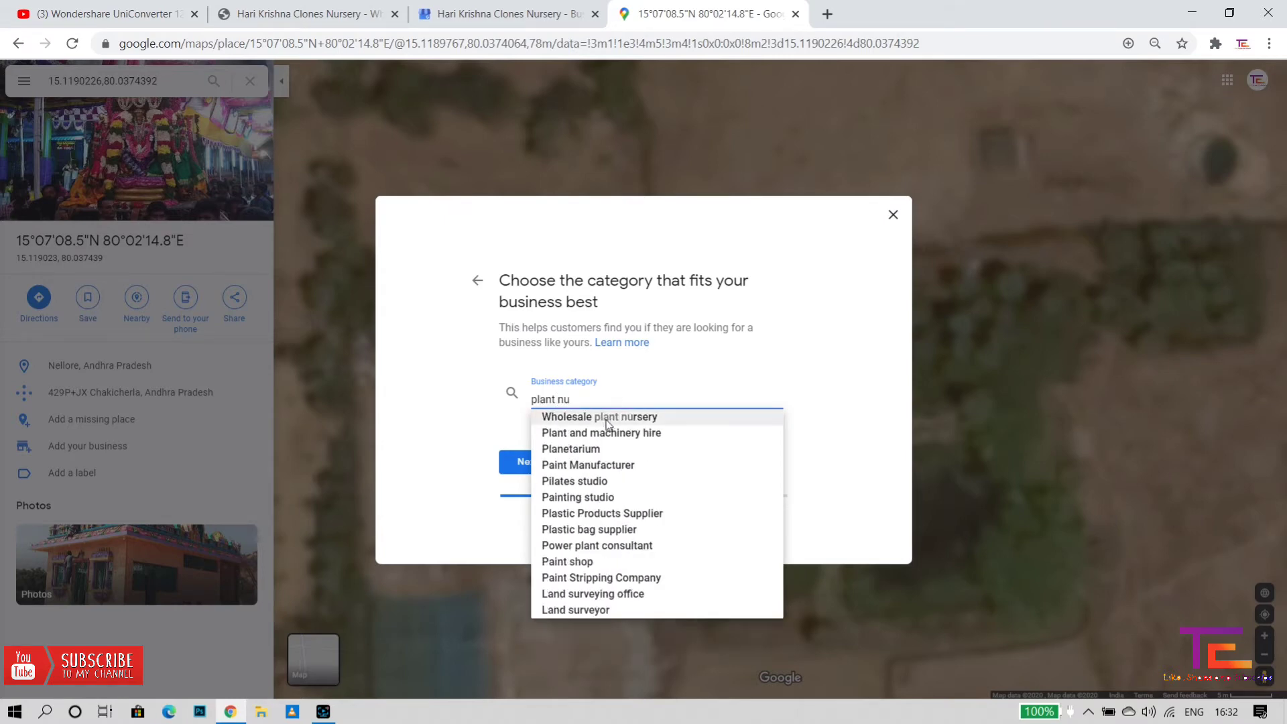
left_click(608, 419)
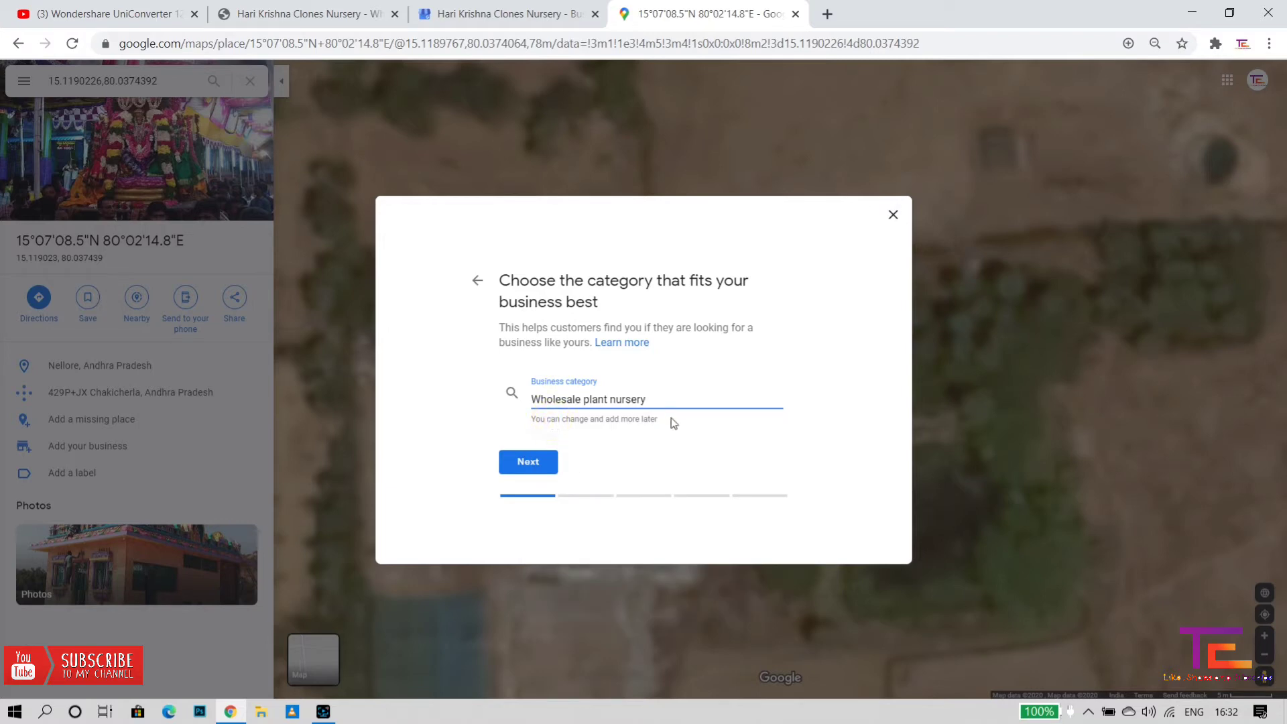
left_click(556, 464)
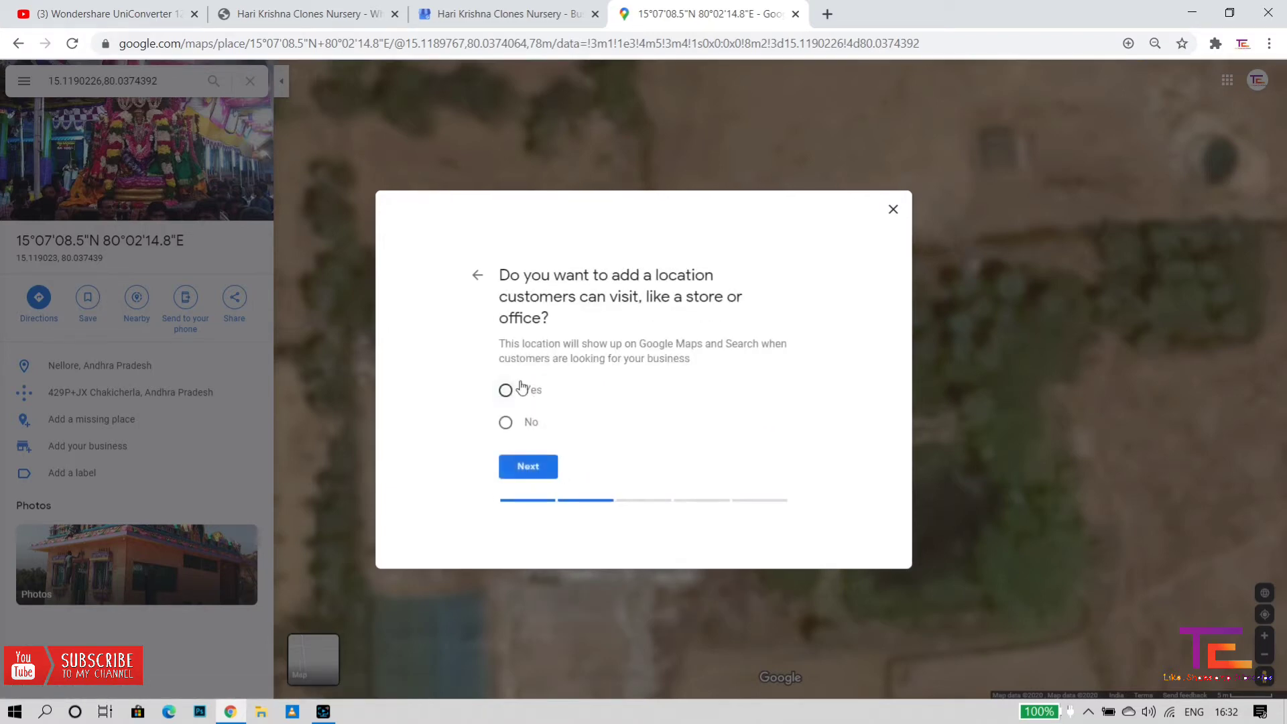
left_click(505, 391)
left_click(515, 457)
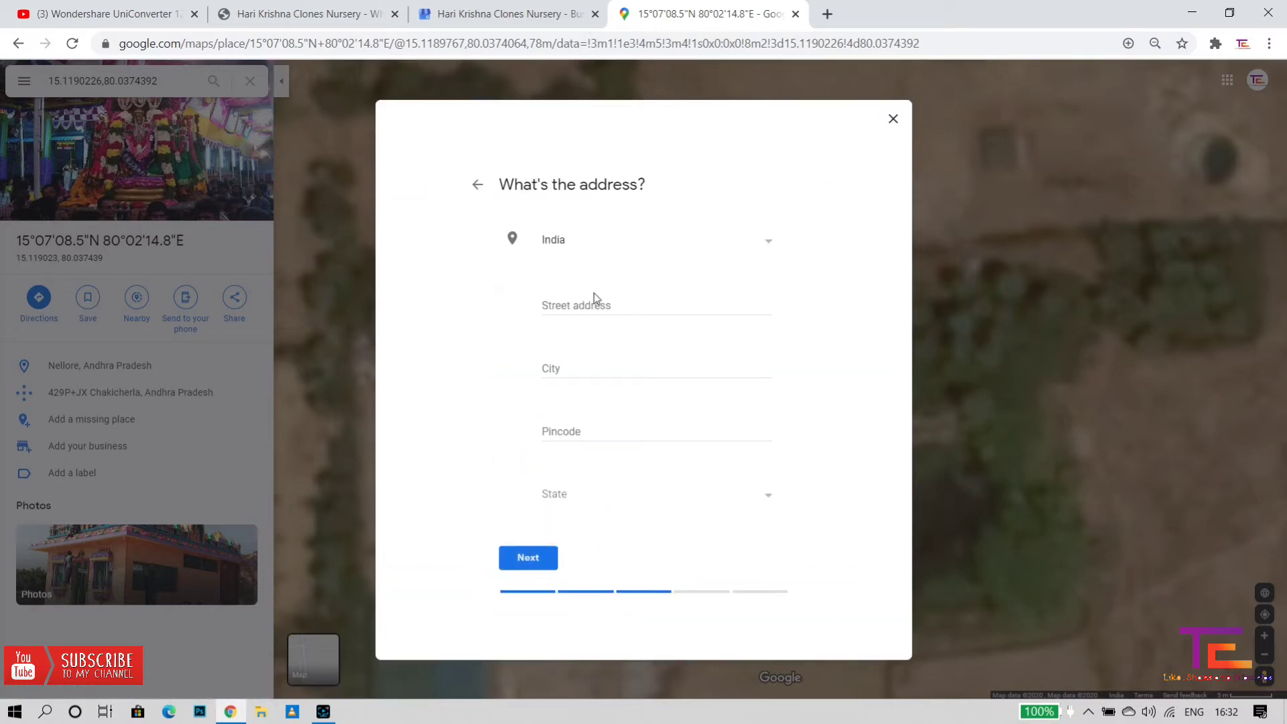
- Try to continue past the address form with the country India and the other fields blank, and close the business setup
left_click(571, 310)
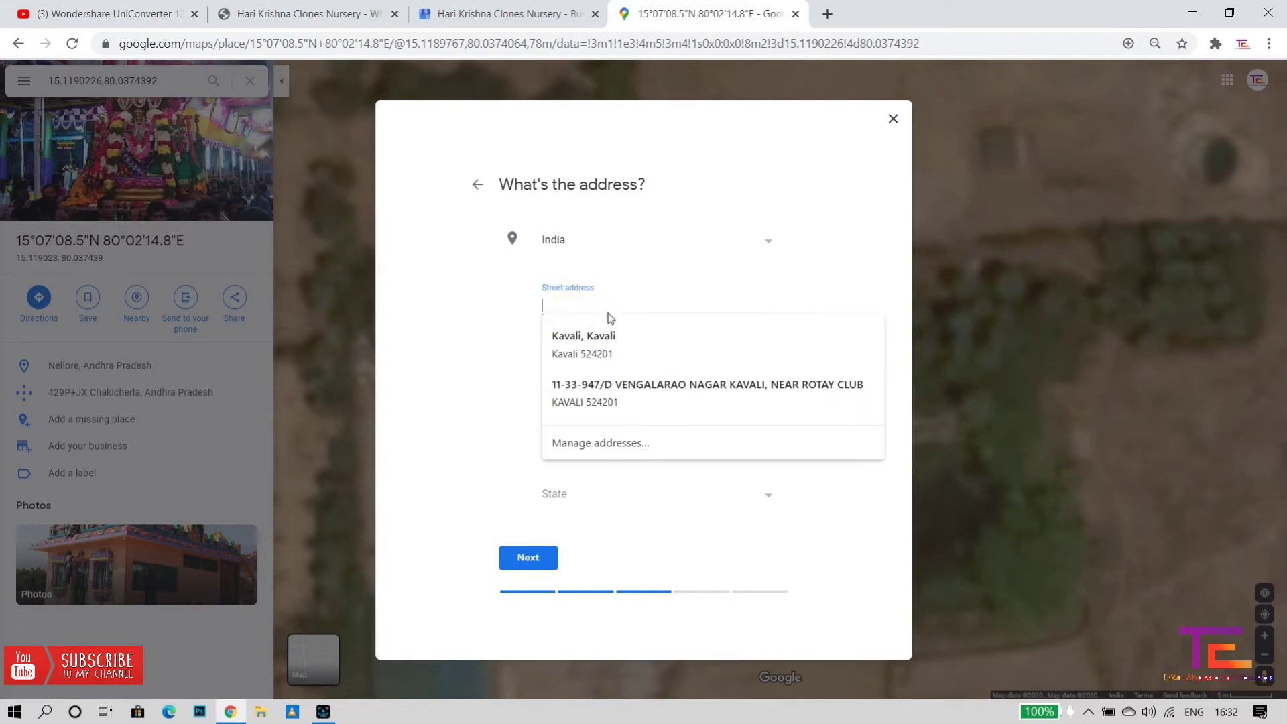
left_click(511, 309)
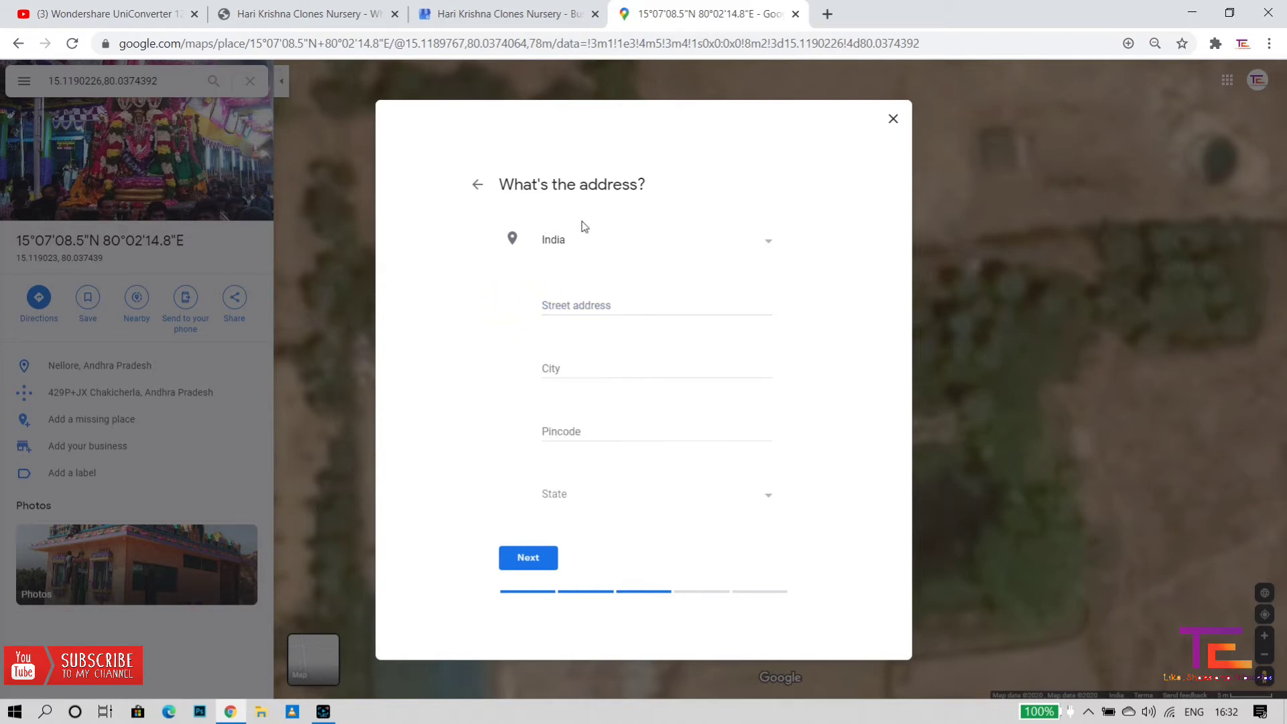
left_click(580, 241)
left_click(581, 241)
left_click(527, 557)
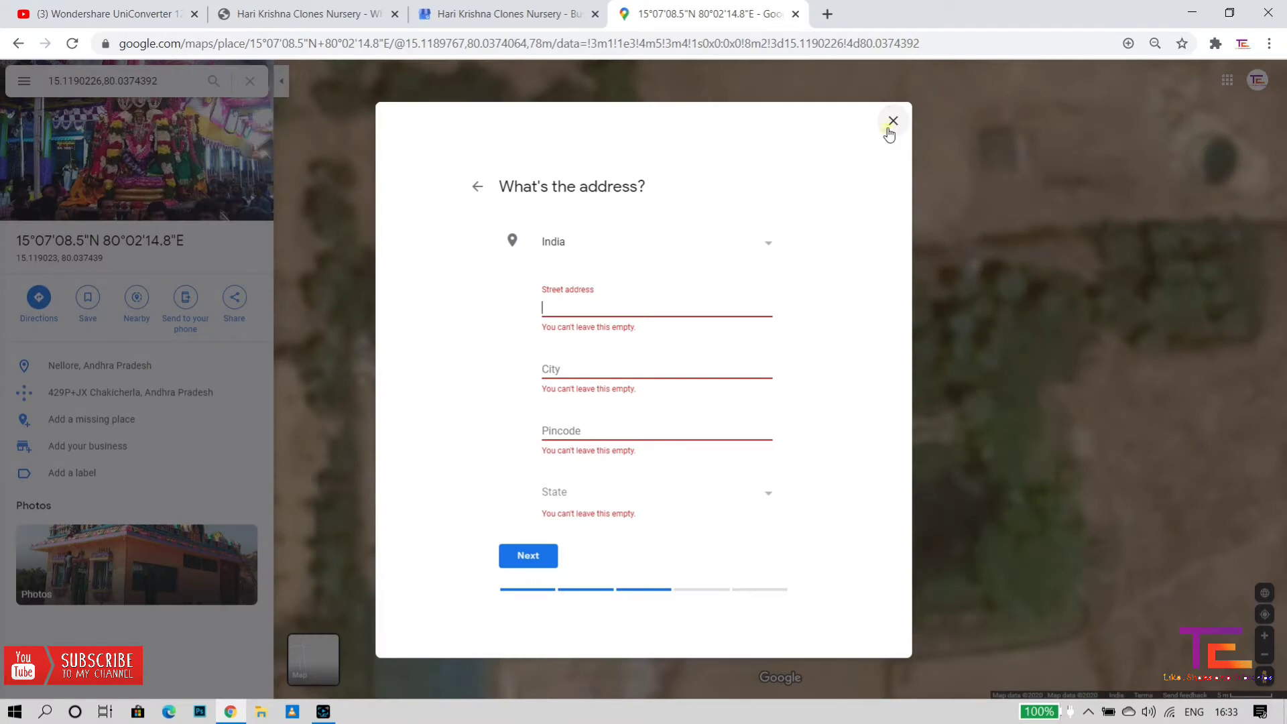
left_click(893, 122)
- Switch to Google My Business and open the verification code page from the nursery's dashboard
left_click(490, 13)
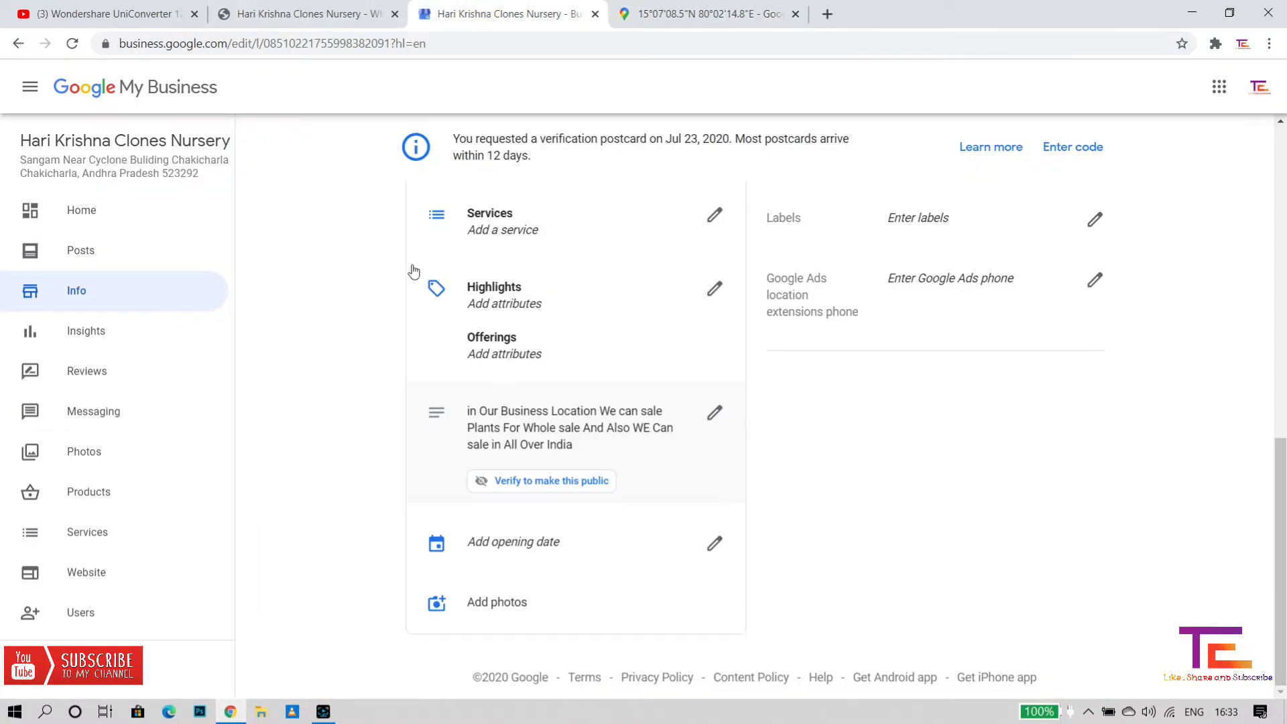
scroll(414, 271, "up", 10)
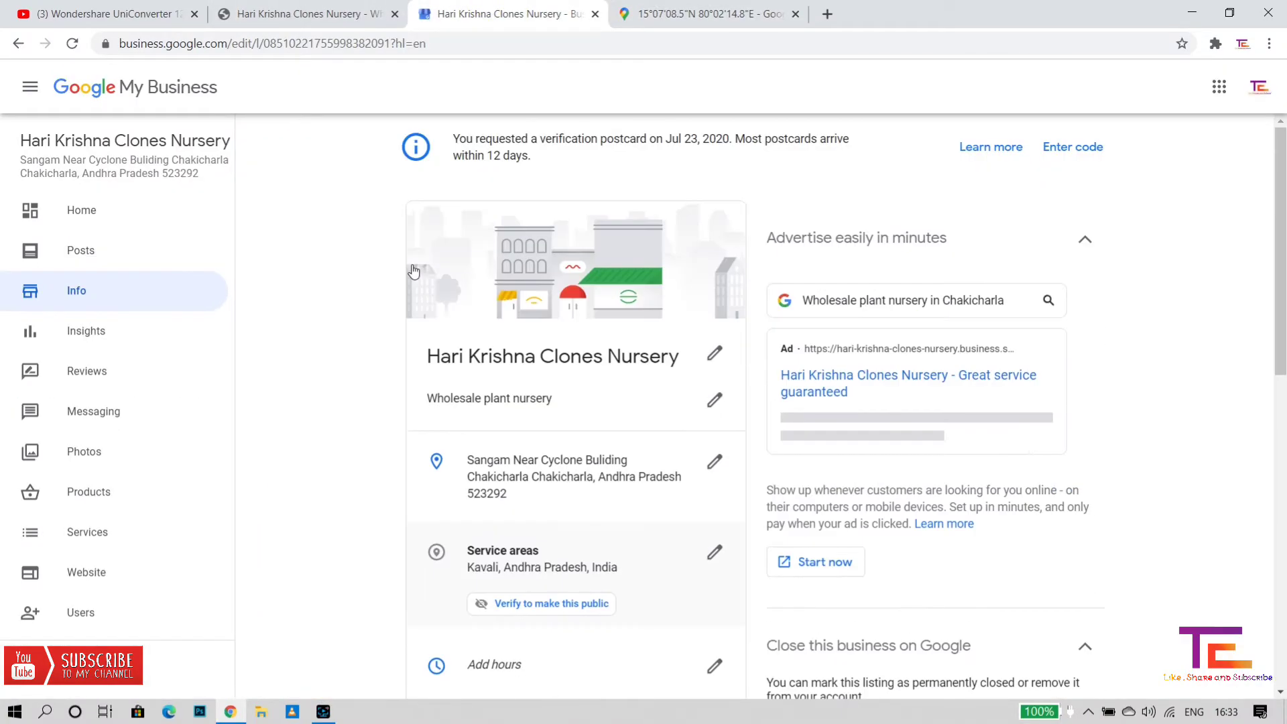
left_click(92, 254)
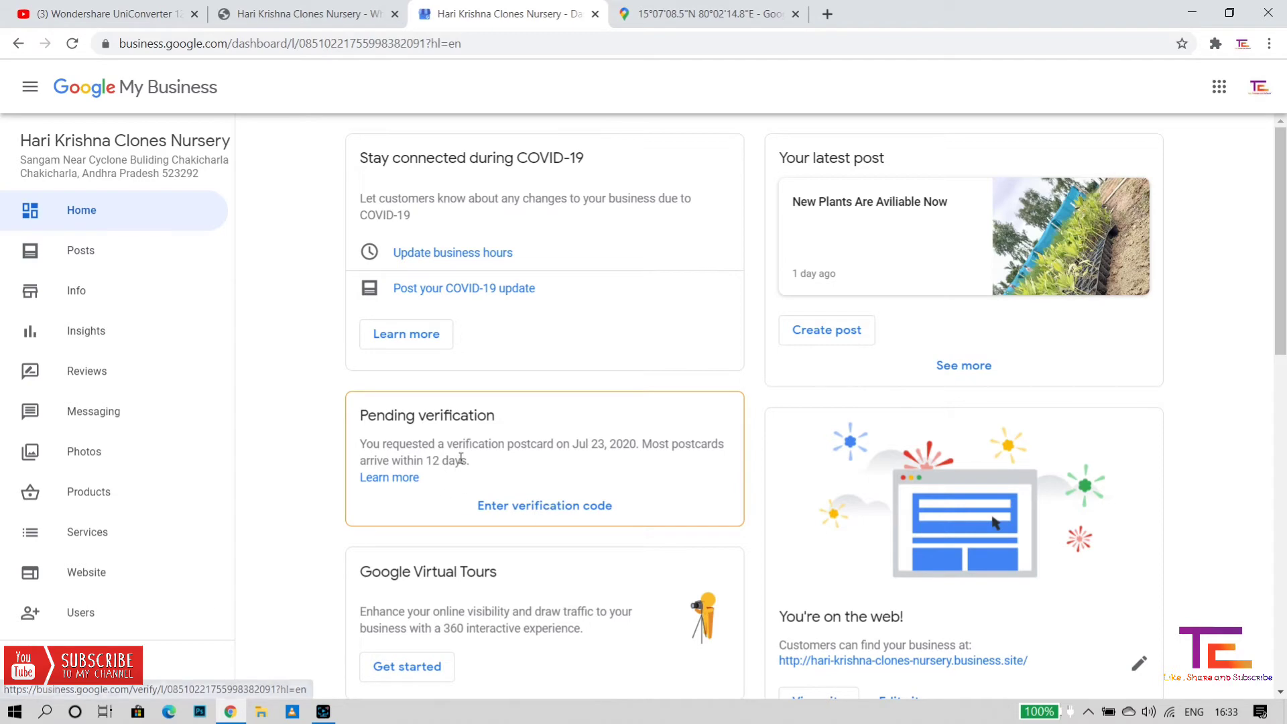
left_click(493, 500)
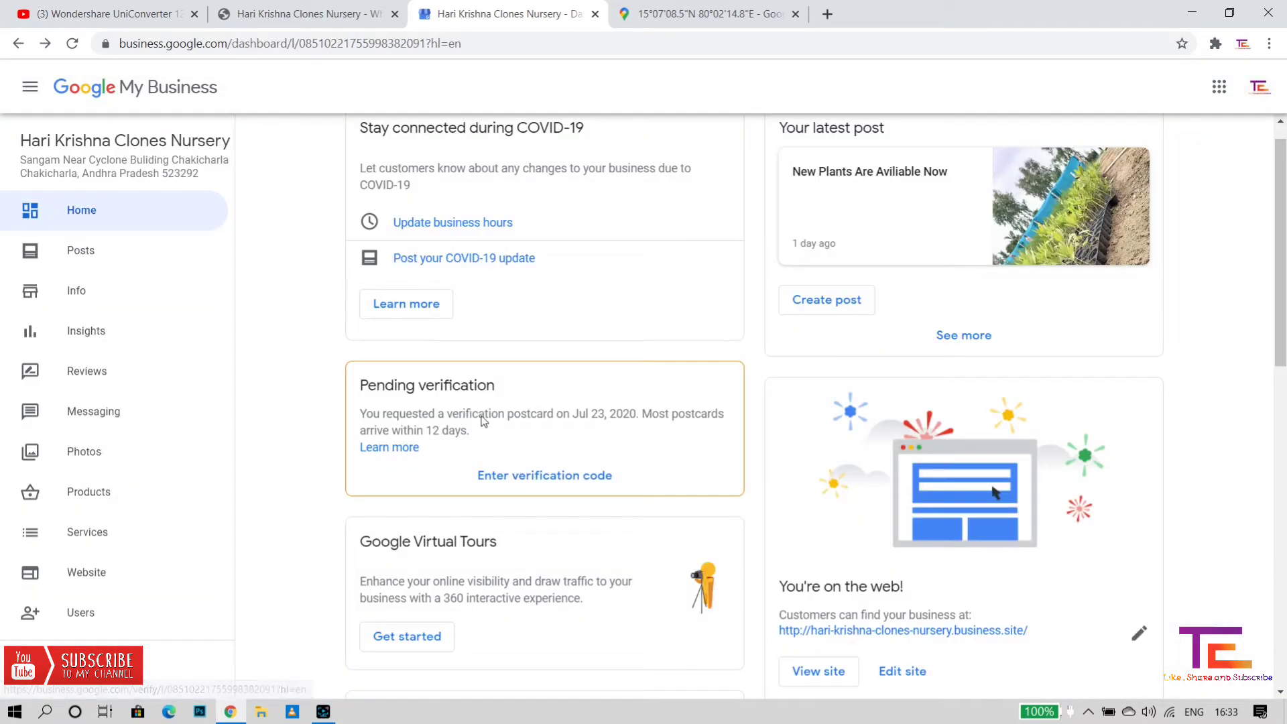
left_click(518, 474)
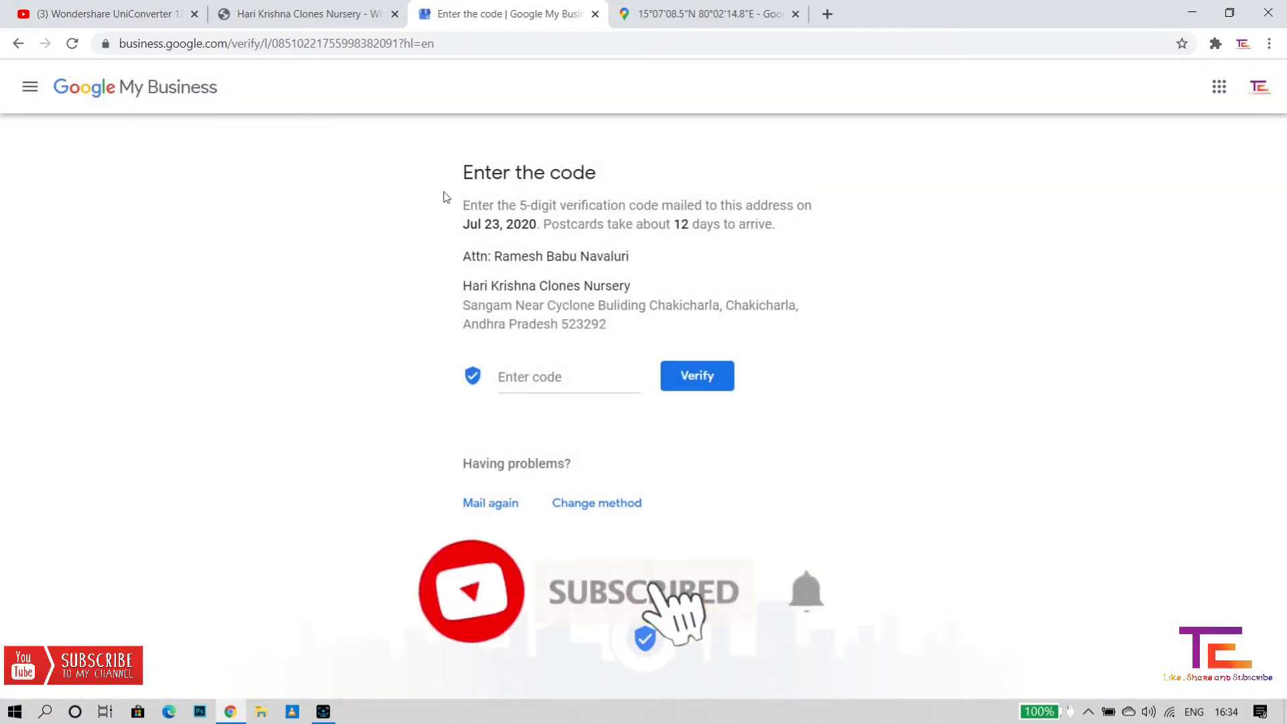
- Review the postcard instructions, the contact name and the mailing address on the verification page, down to the code field
left_click_drag(448, 201, 804, 222)
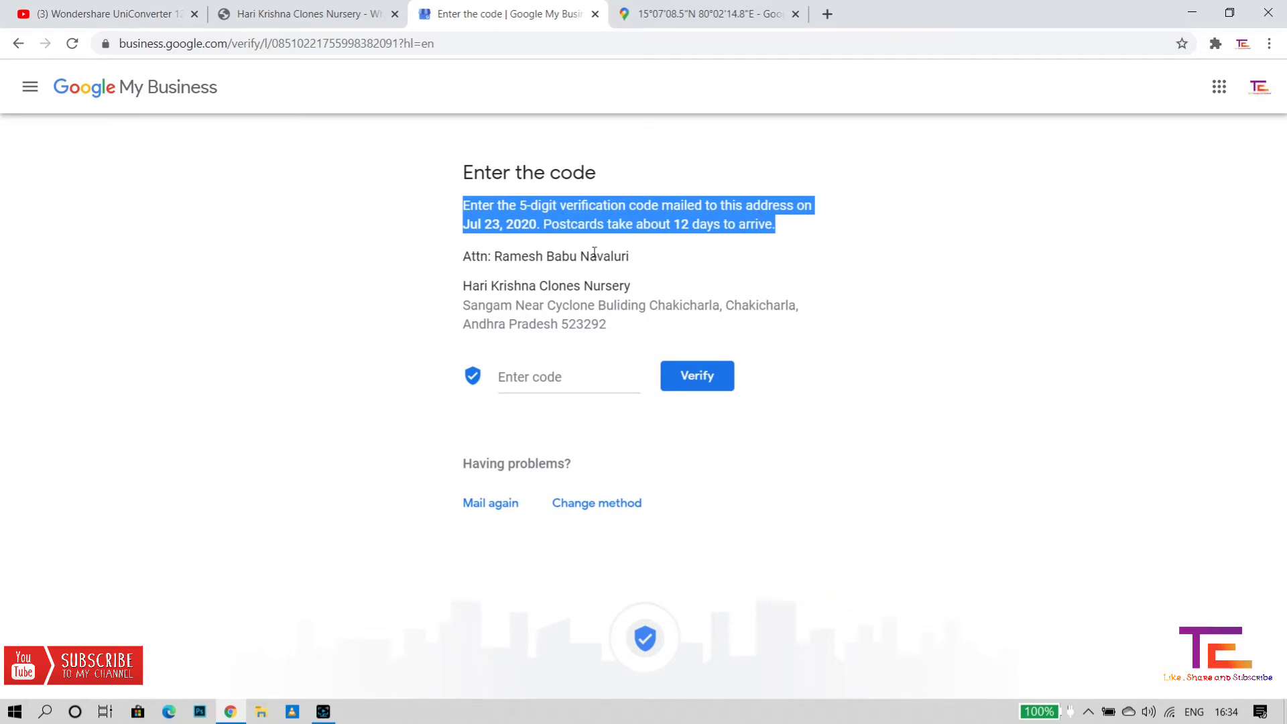
left_click_drag(634, 258, 497, 254)
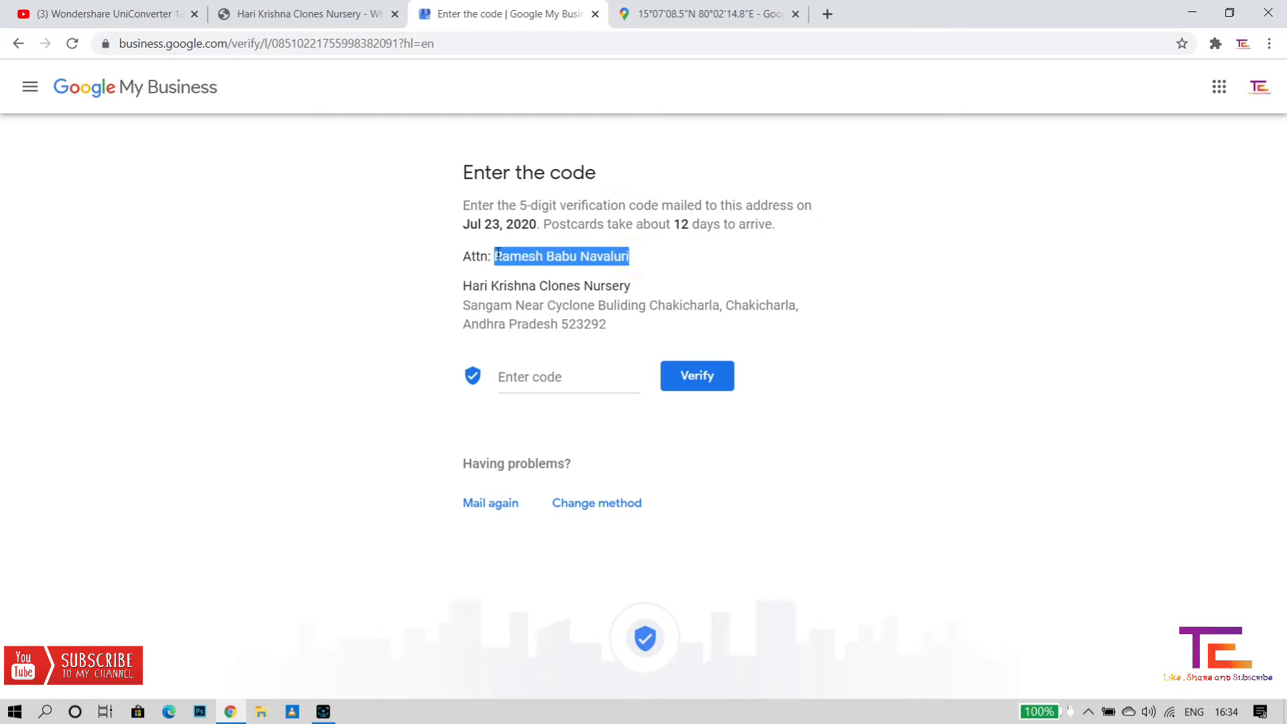
left_click(644, 275)
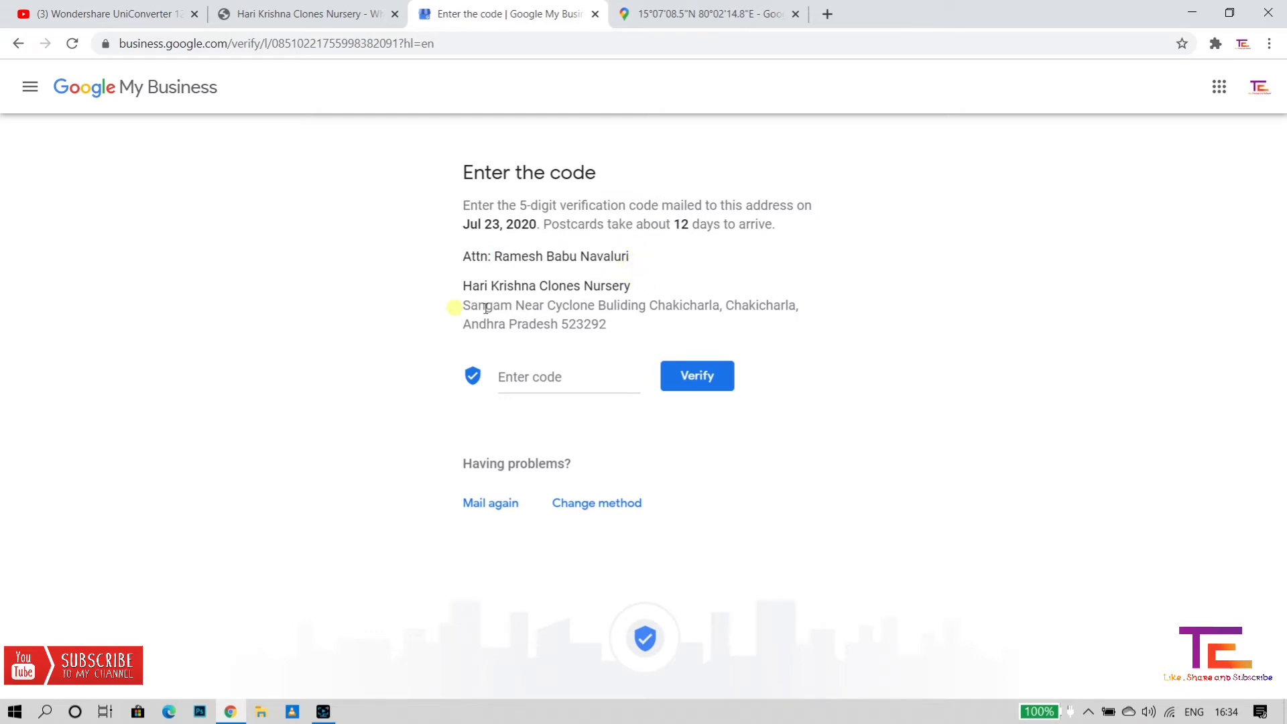
left_click_drag(465, 305, 681, 330)
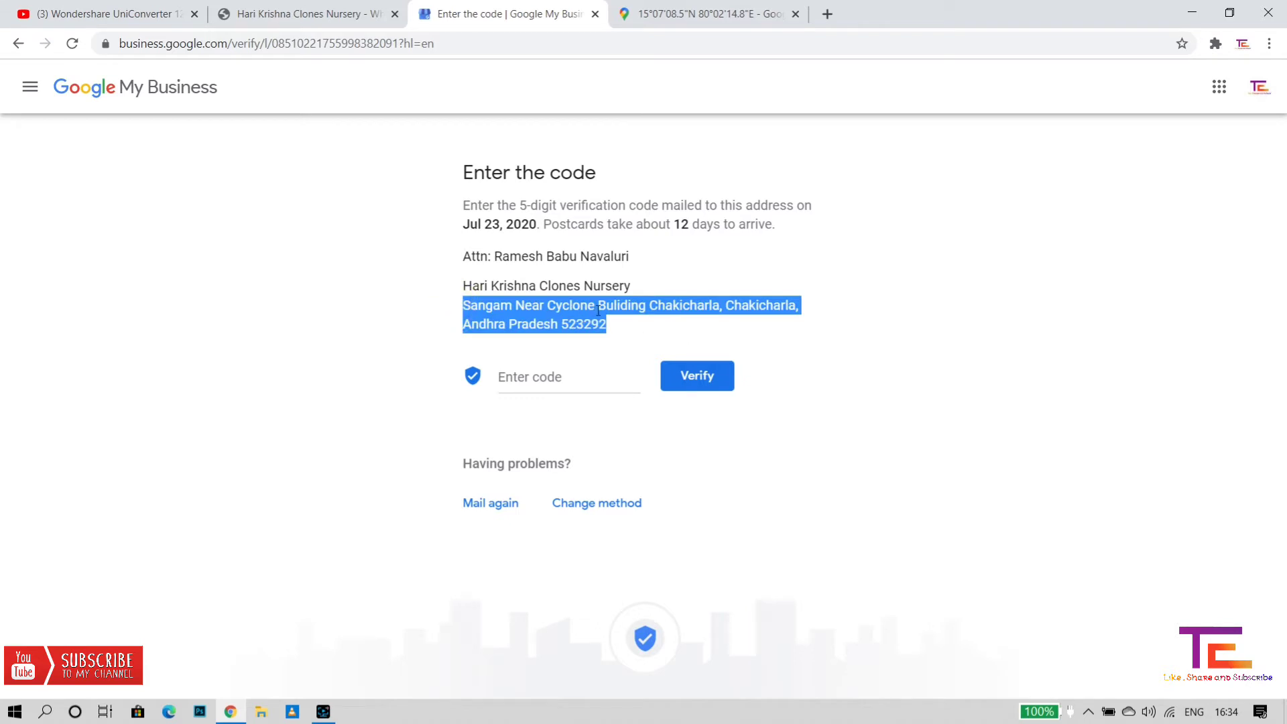
left_click(560, 385)
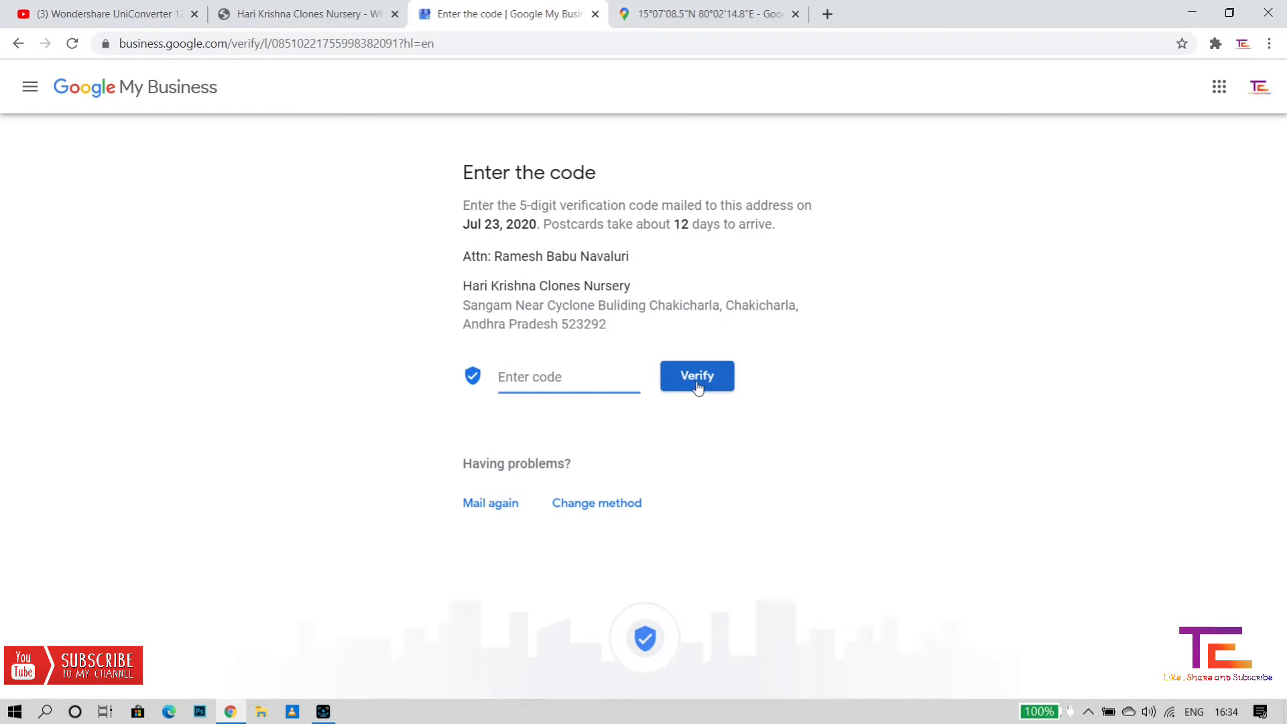
- Open the choice of verification methods, postpone the verification, and return to the business dashboard
left_click(587, 501)
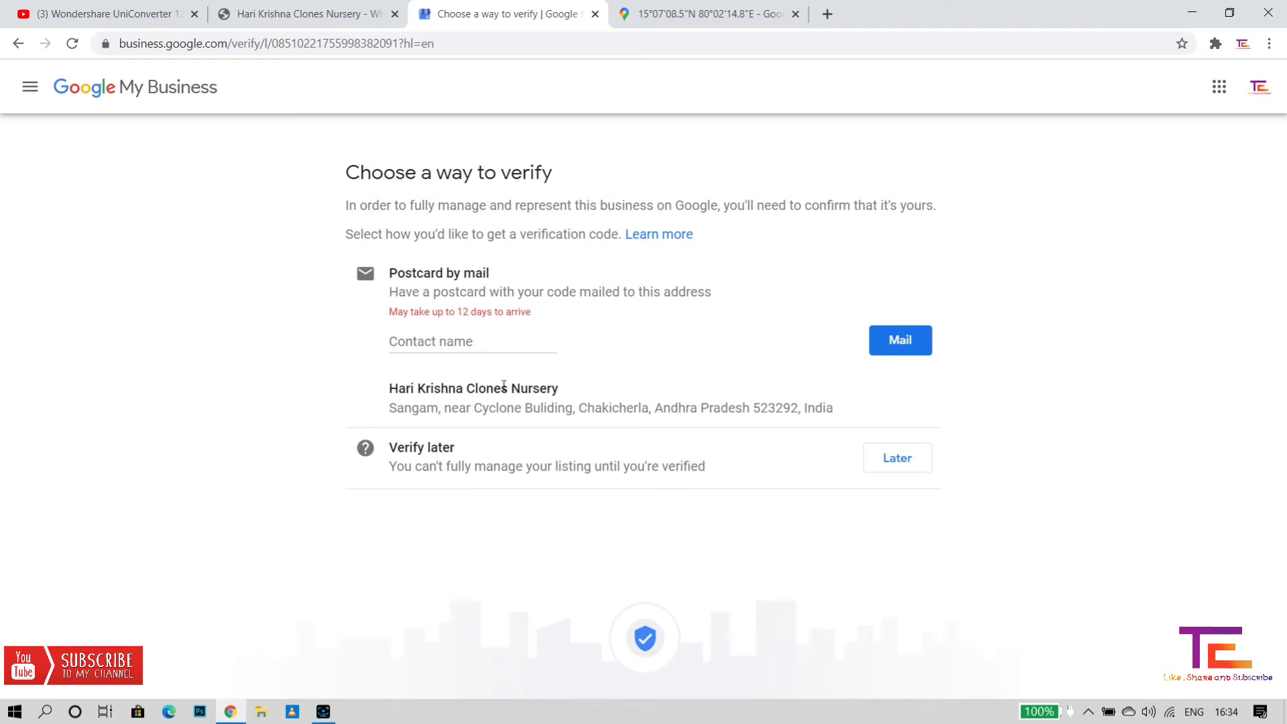
left_click(880, 463)
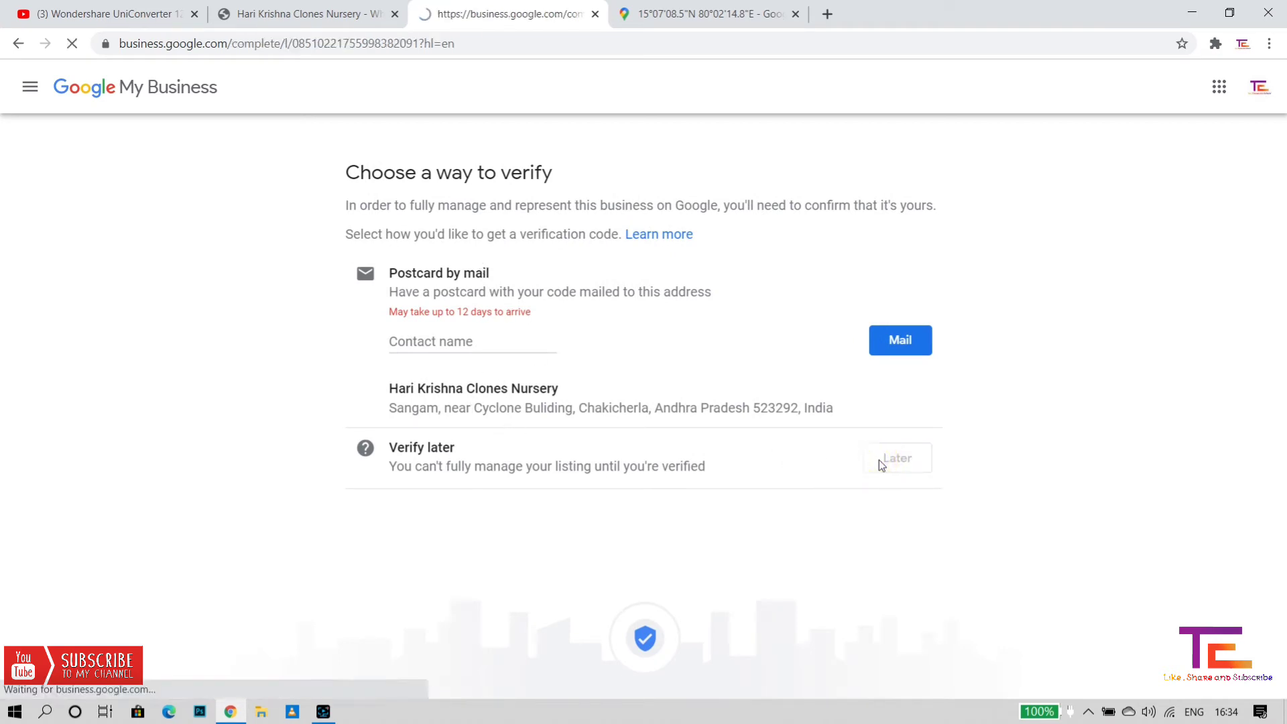
left_click(790, 362)
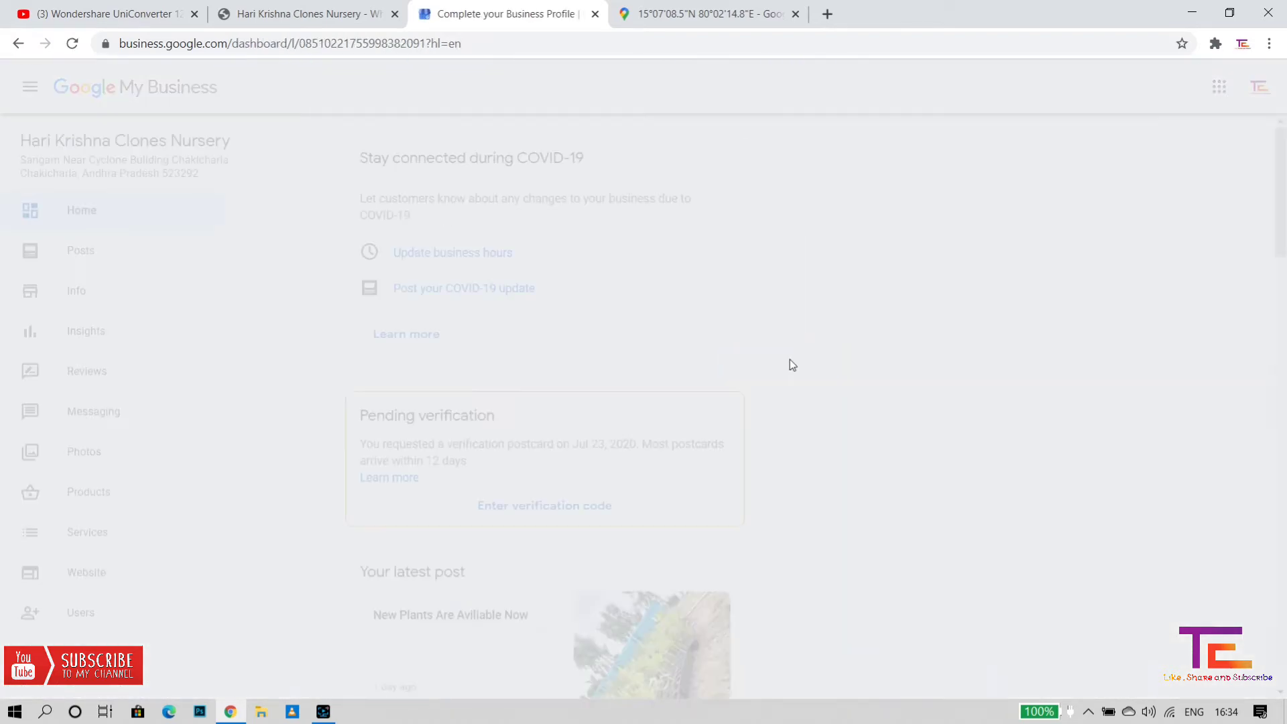
- Examine the dashboard cards for pending verification, the latest post, the business website and listing completion
scroll(563, 381, "down", 1)
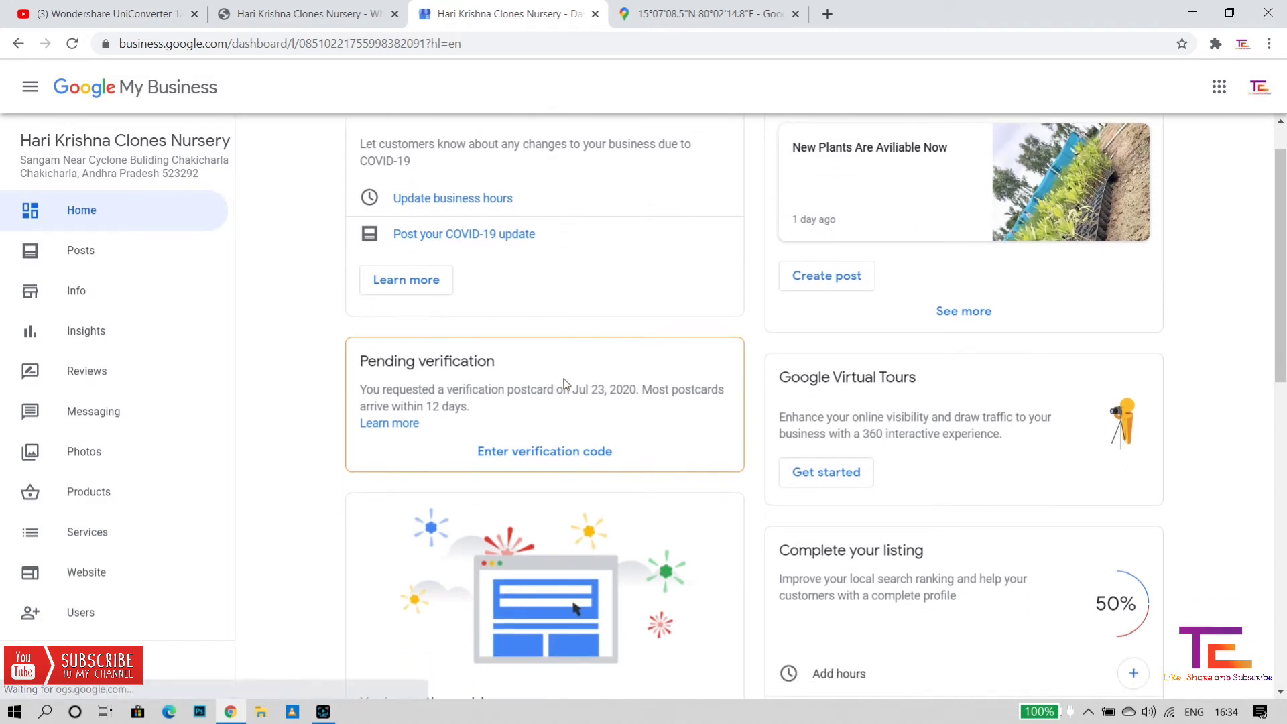
double_click(484, 414)
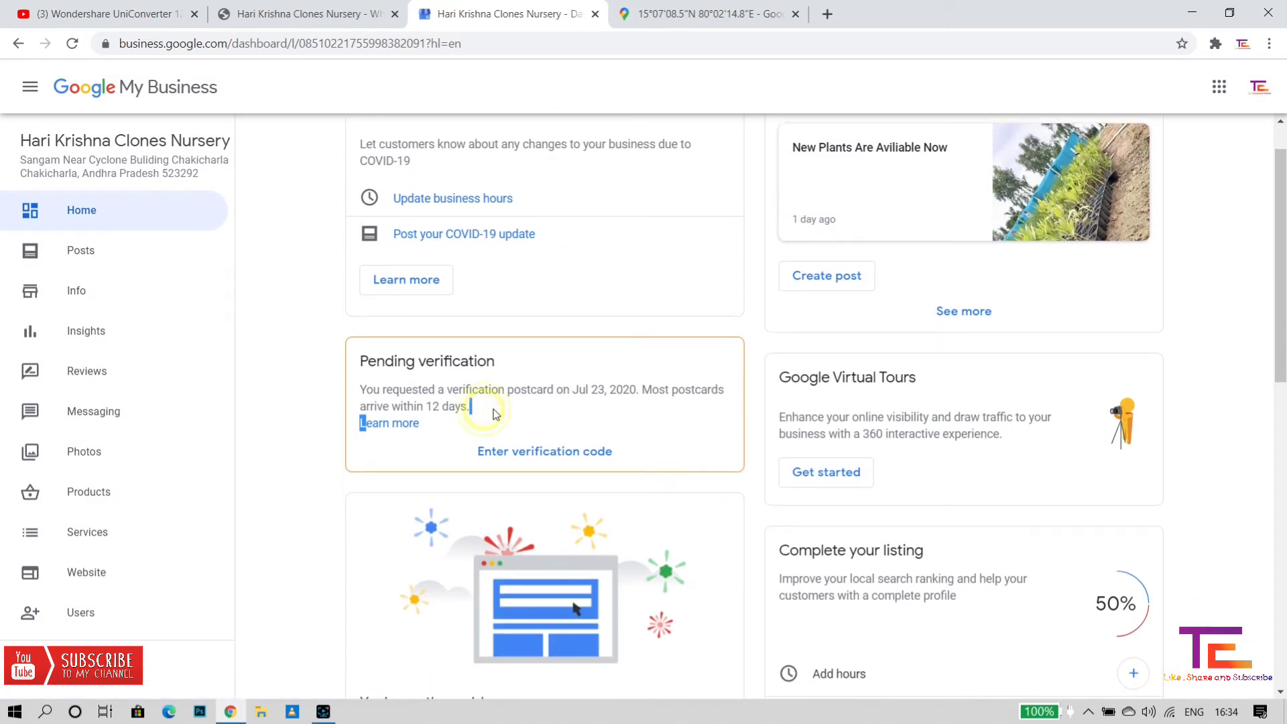
scroll(701, 419, "down", 1)
scroll(701, 418, "up", 2)
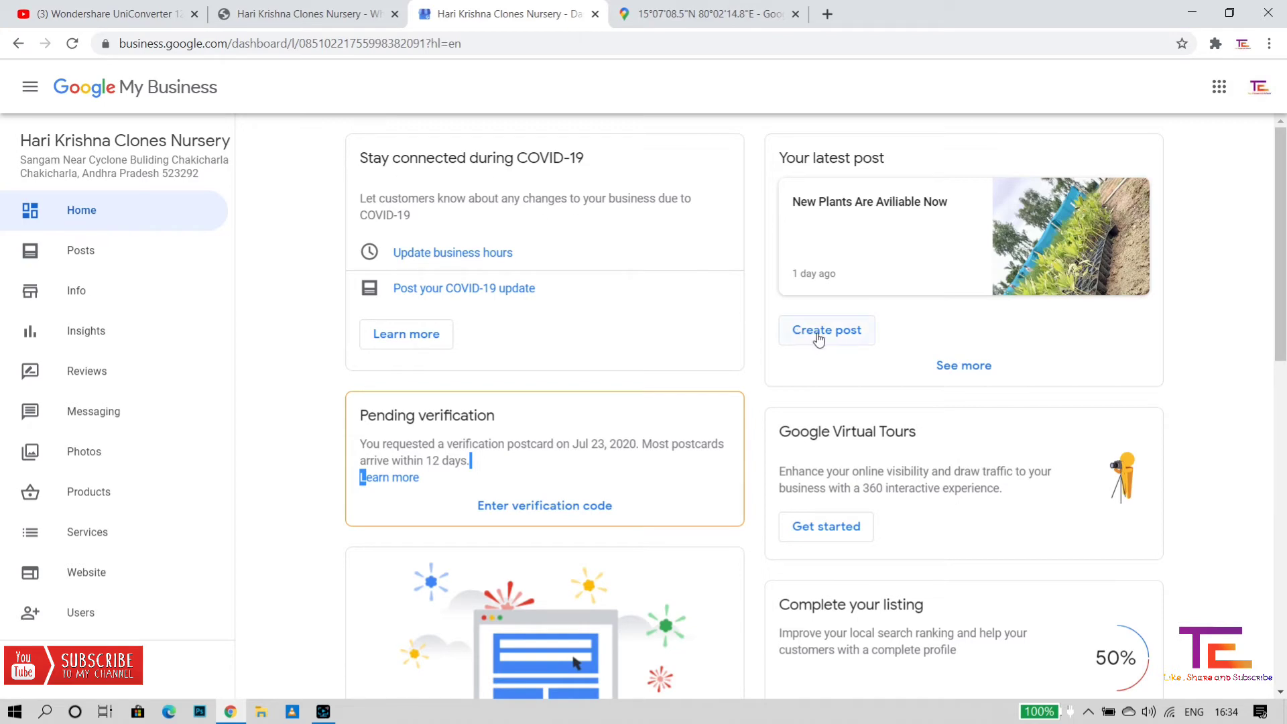
scroll(609, 362, "down", 10)
scroll(609, 362, "up", 5)
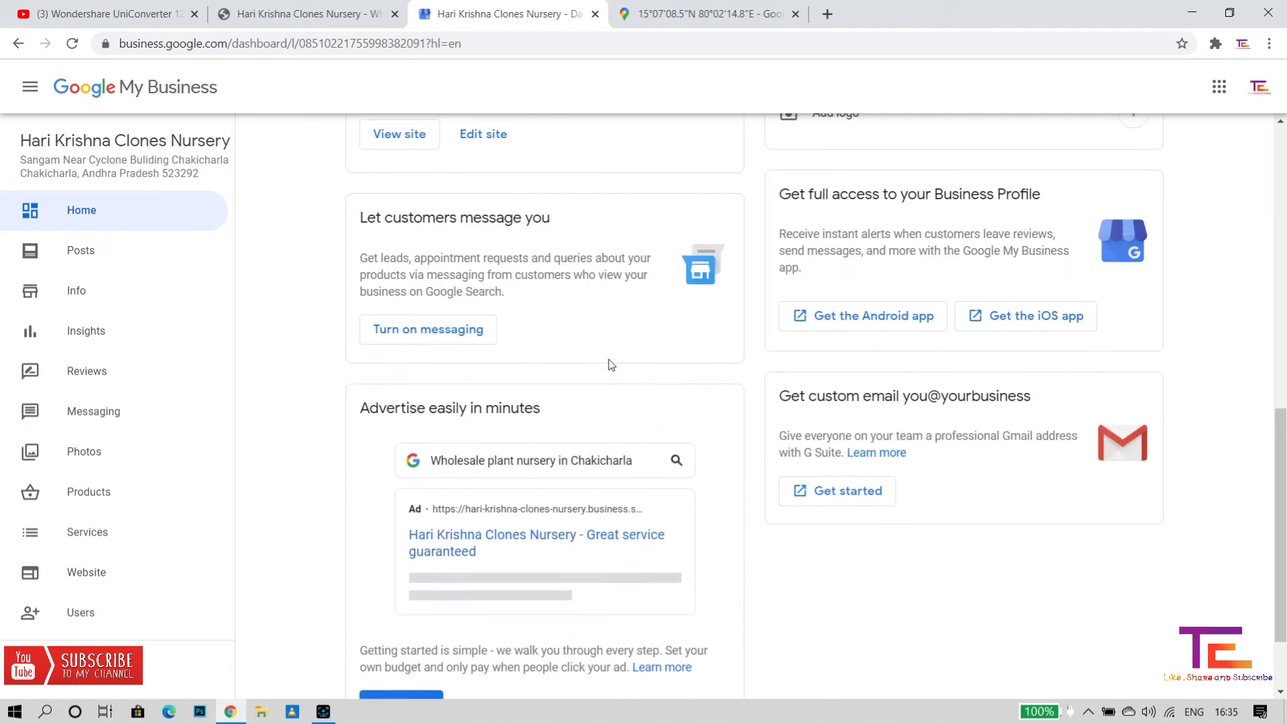
scroll(609, 364, "up", 2)
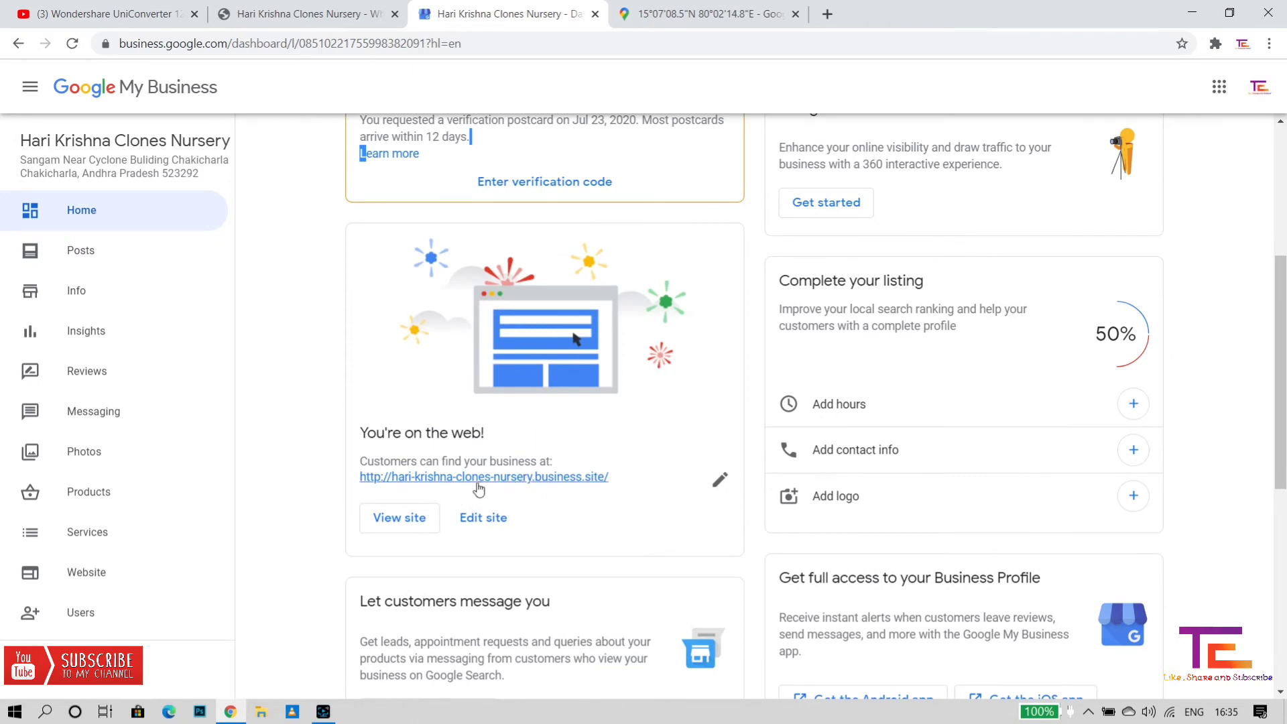
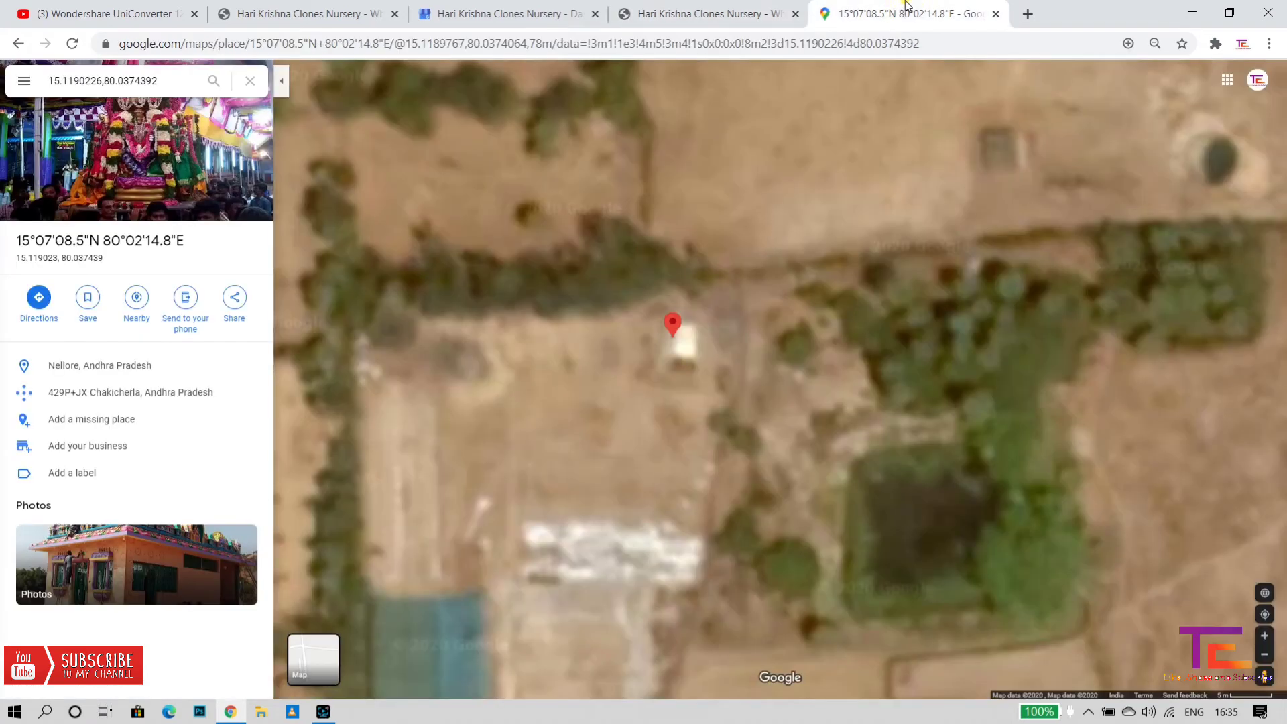
- Return to the Google My Business dashboard and open the business hours for editing from the listing completion card
left_click(570, 13)
scroll(656, 461, "up", 2)
scroll(657, 461, "up", 2)
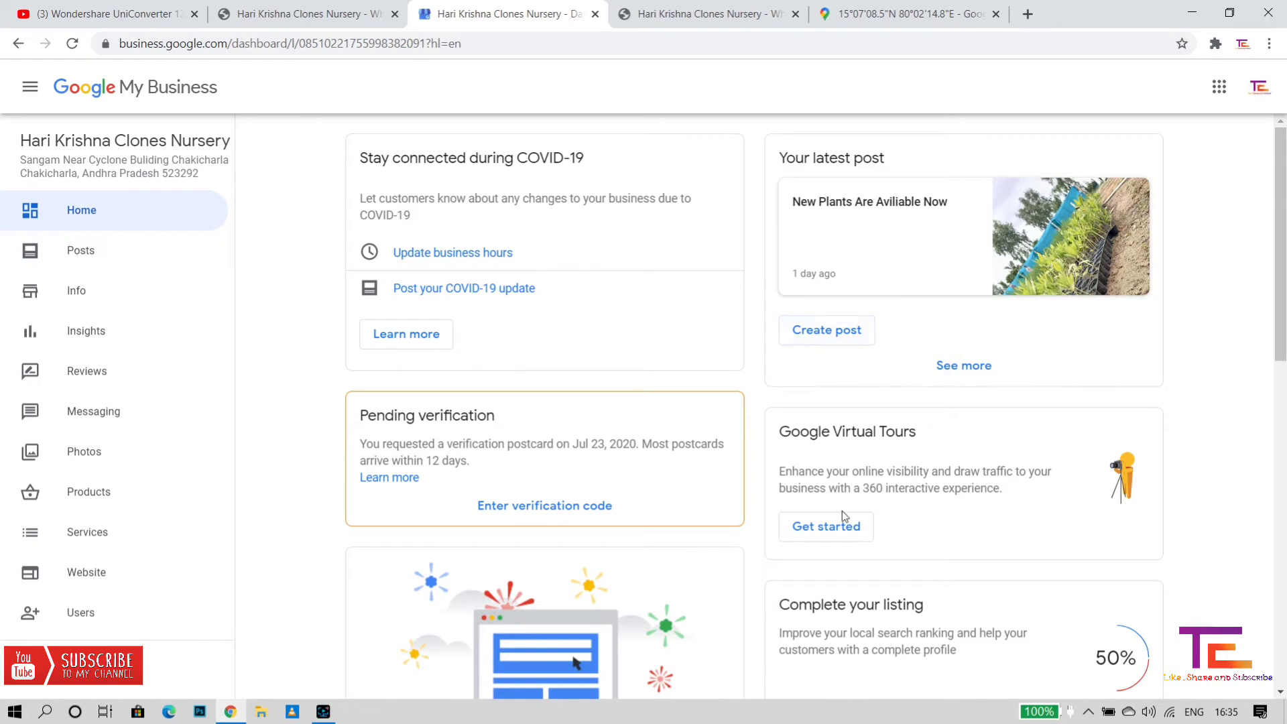
scroll(754, 464, "down", 3)
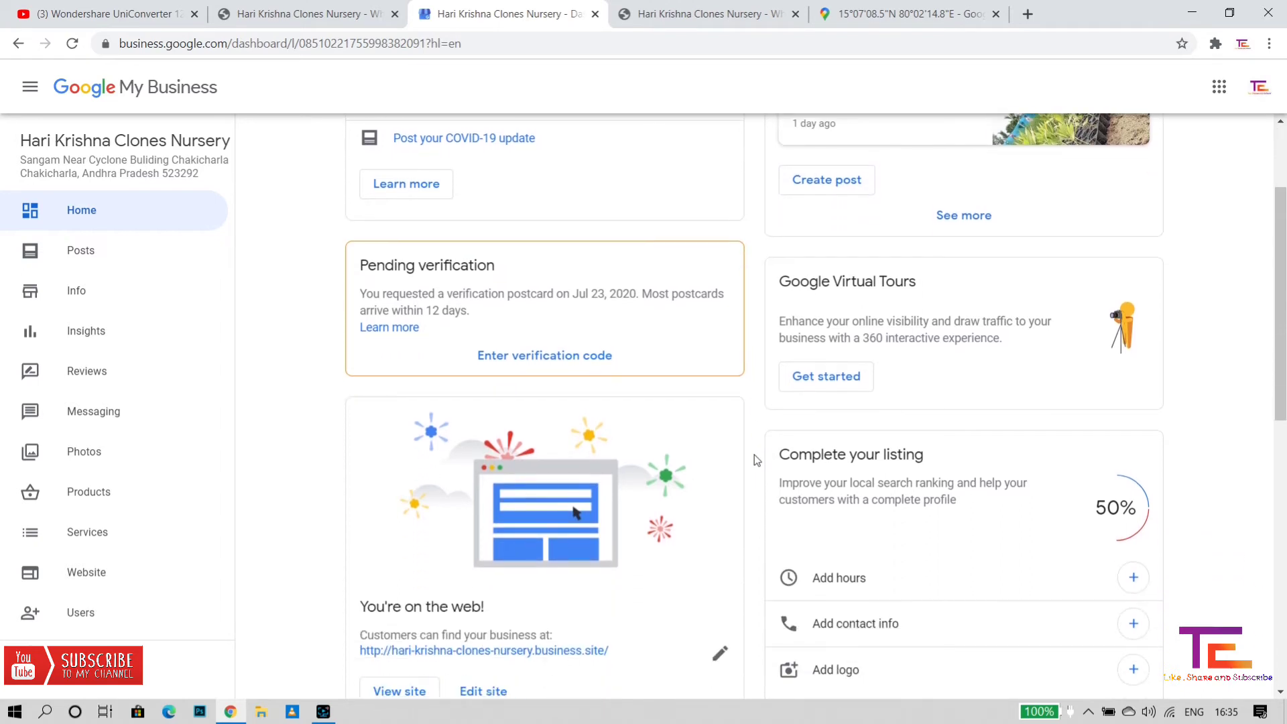
scroll(754, 454, "down", 1)
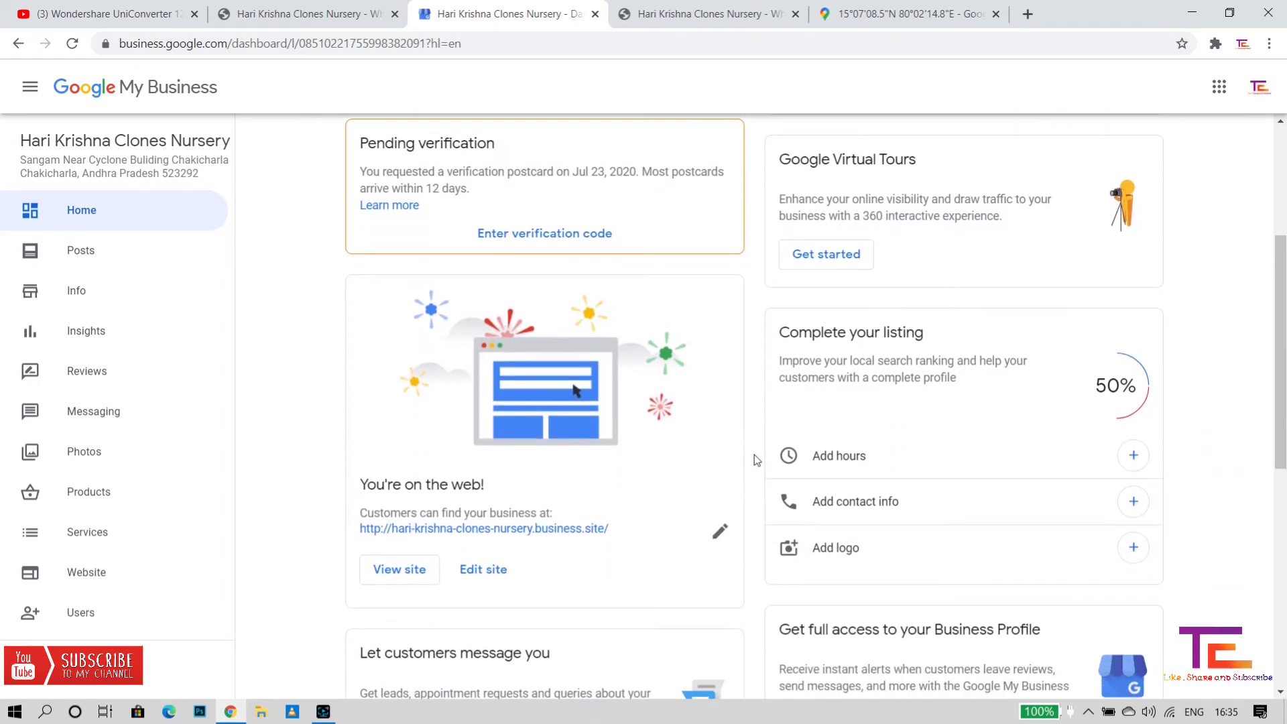
left_click(831, 456)
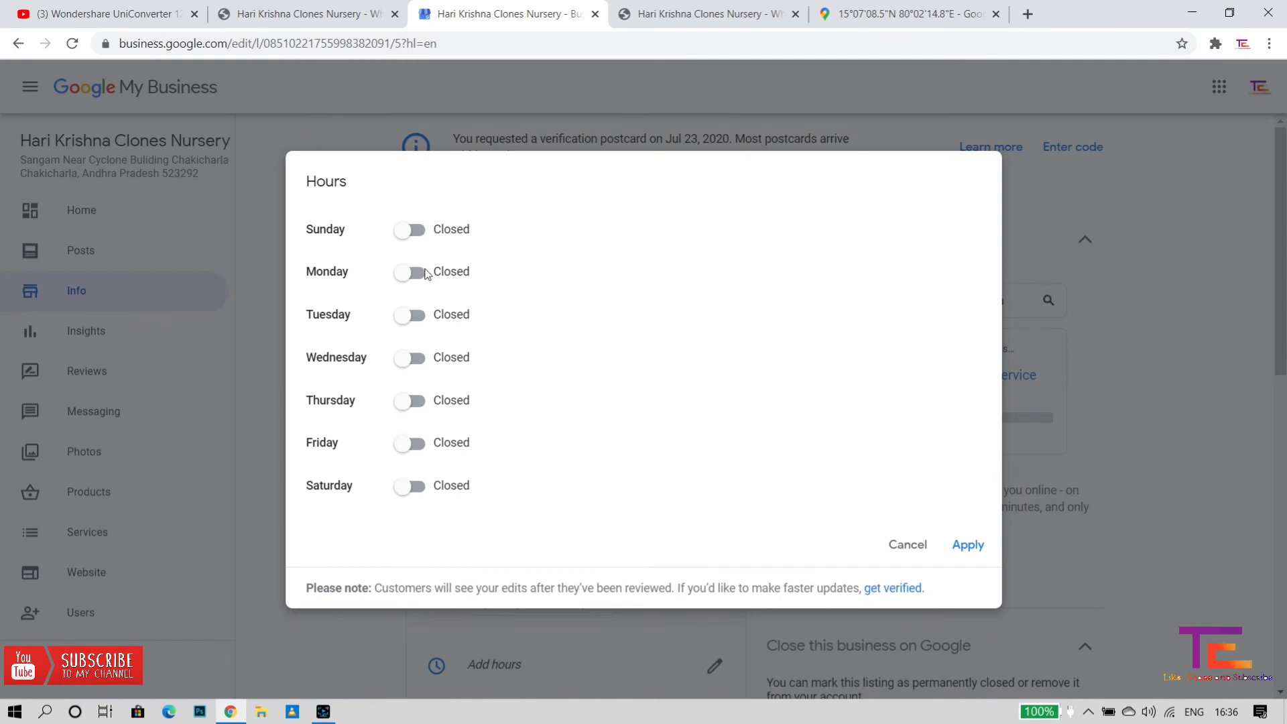
left_click(406, 239)
left_click(406, 239)
left_click(407, 442)
left_click(530, 439)
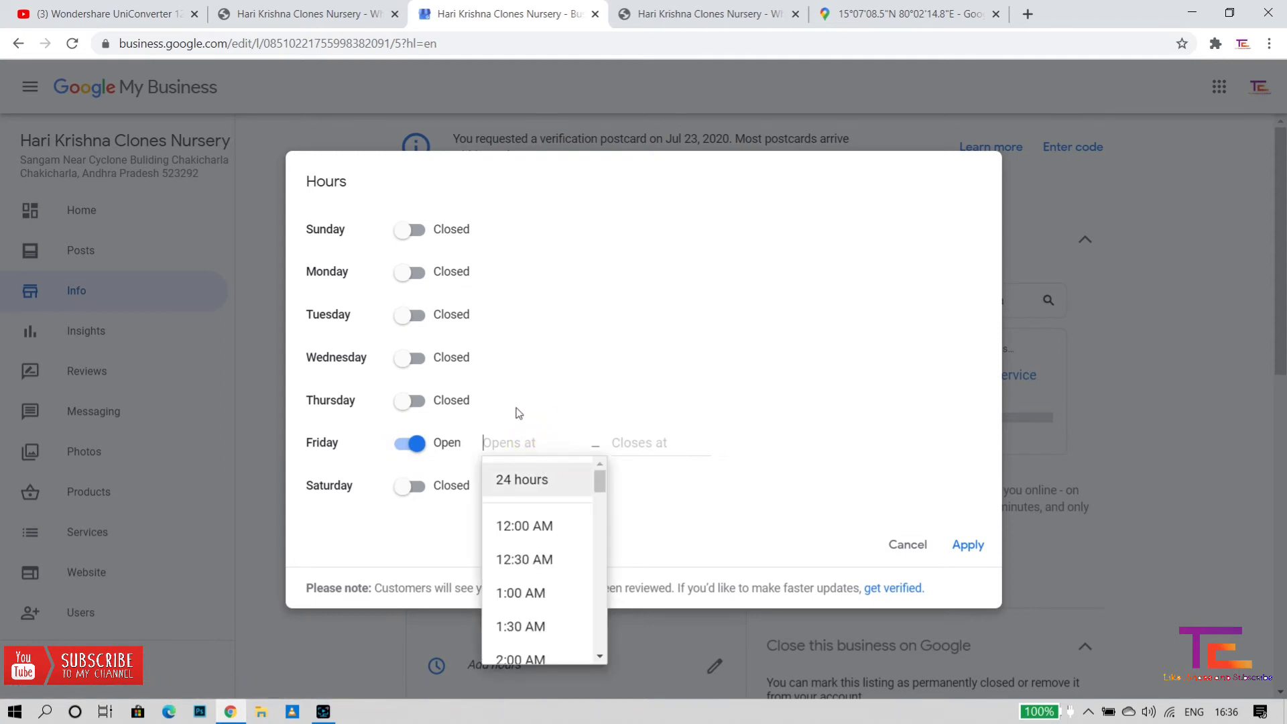
left_click(521, 411)
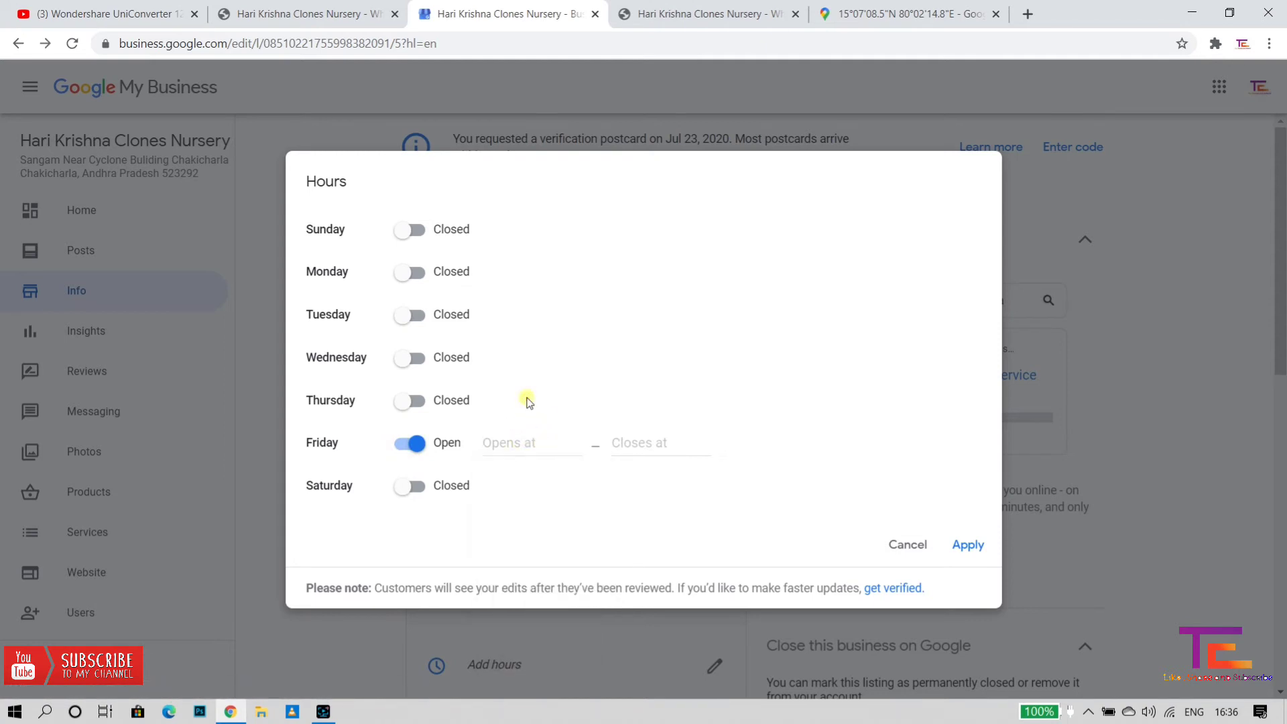
left_click(901, 542)
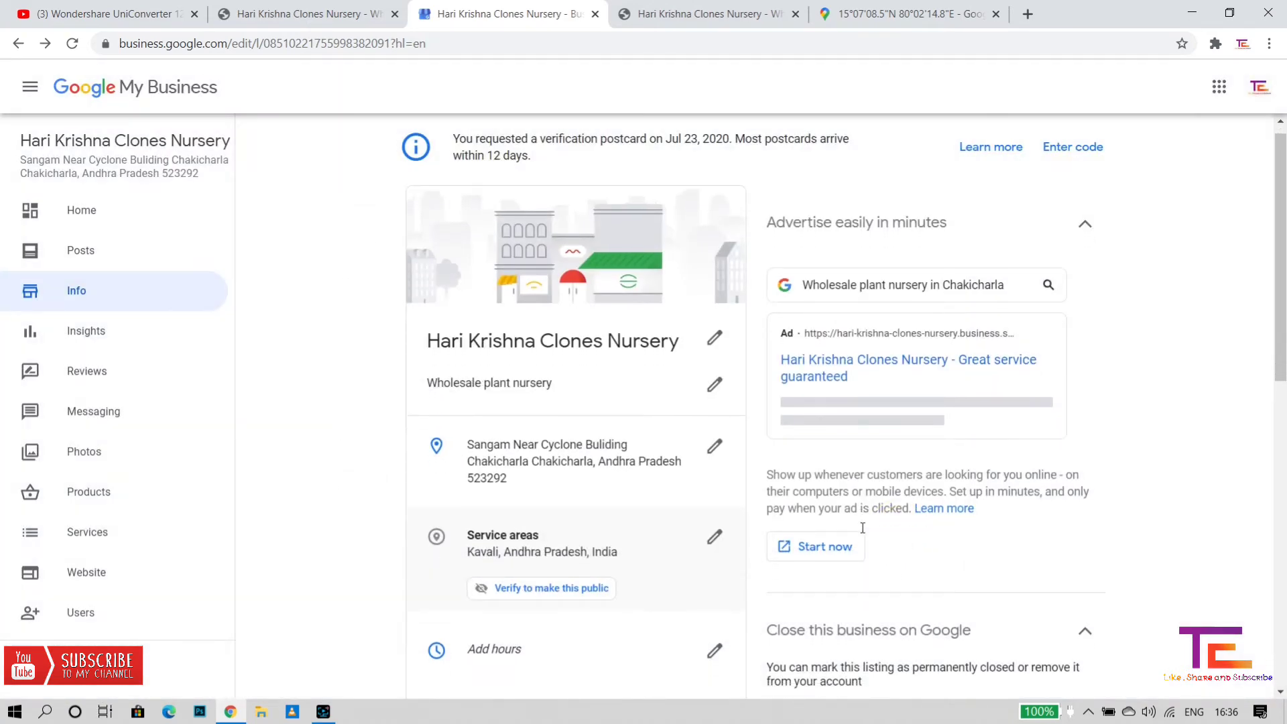
- Review the business info page, including the ad preview, the listing closure options, the unfilled contact and service fields, and the advanced information
scroll(863, 529, "down", 3)
scroll(864, 533, "up", 3)
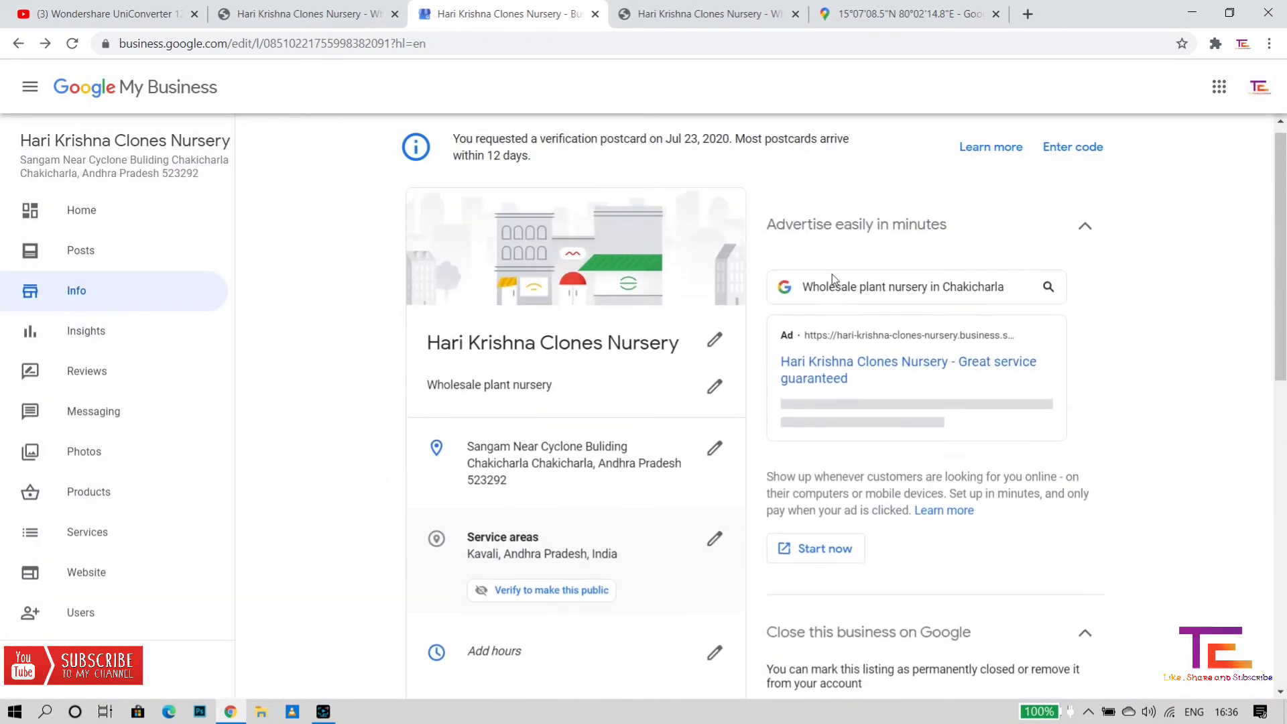
left_click_drag(779, 330, 862, 388)
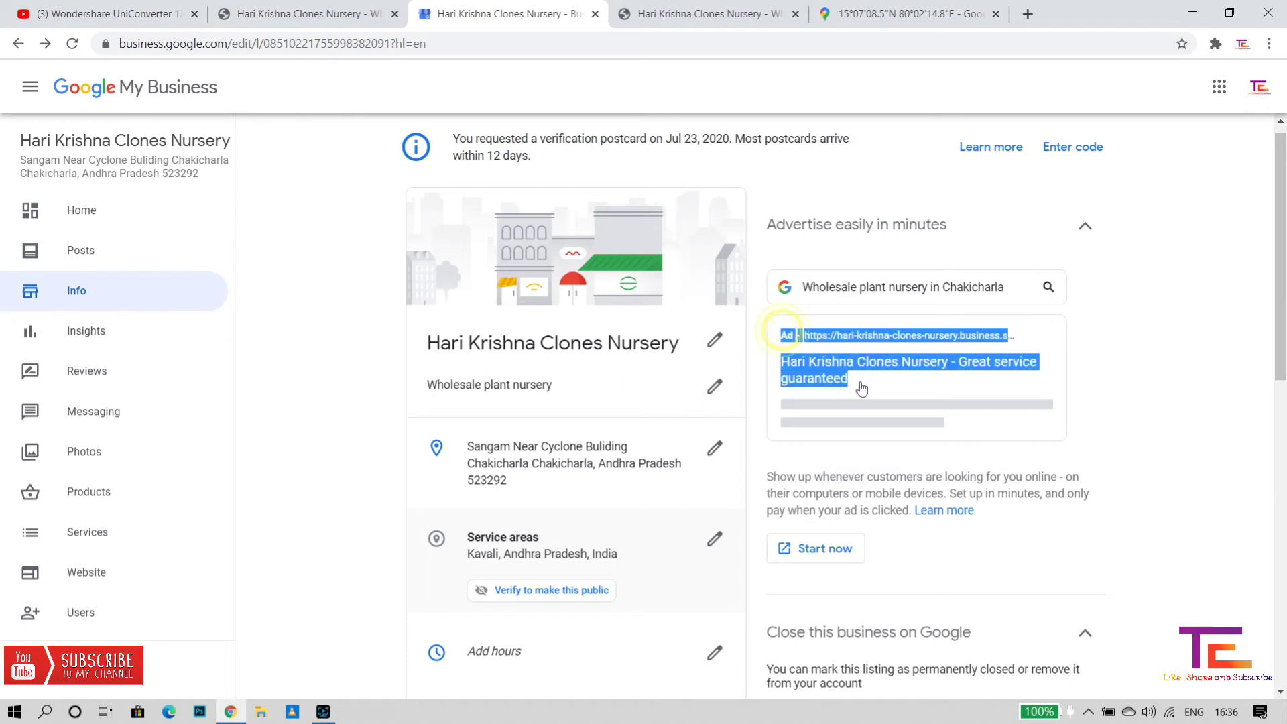
left_click(864, 383)
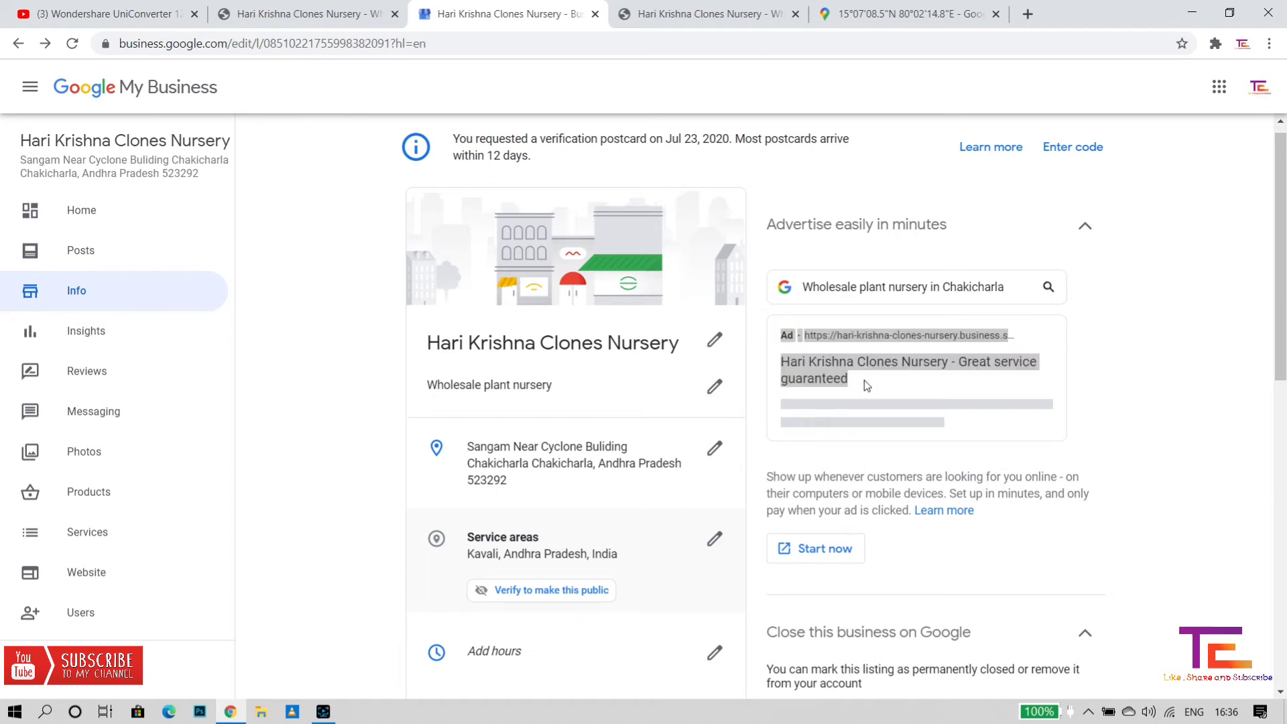
left_click(723, 14)
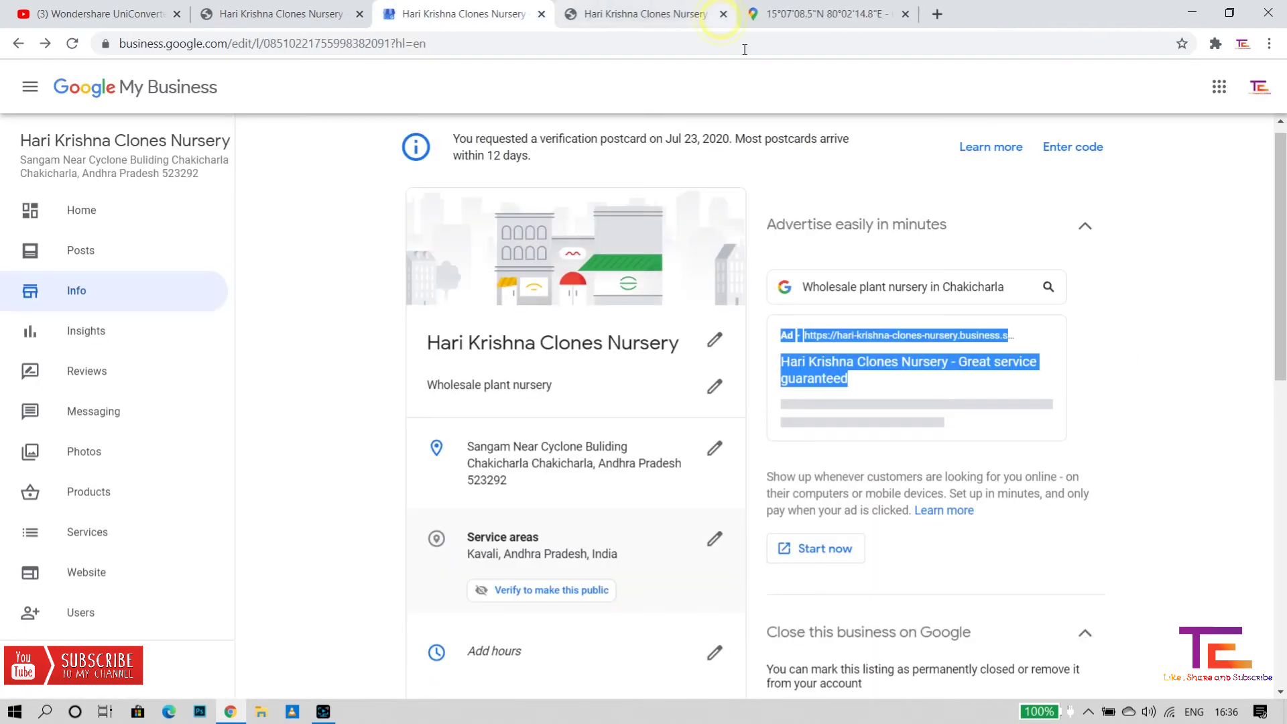
left_click(1270, 363)
scroll(1270, 364, "down", 5)
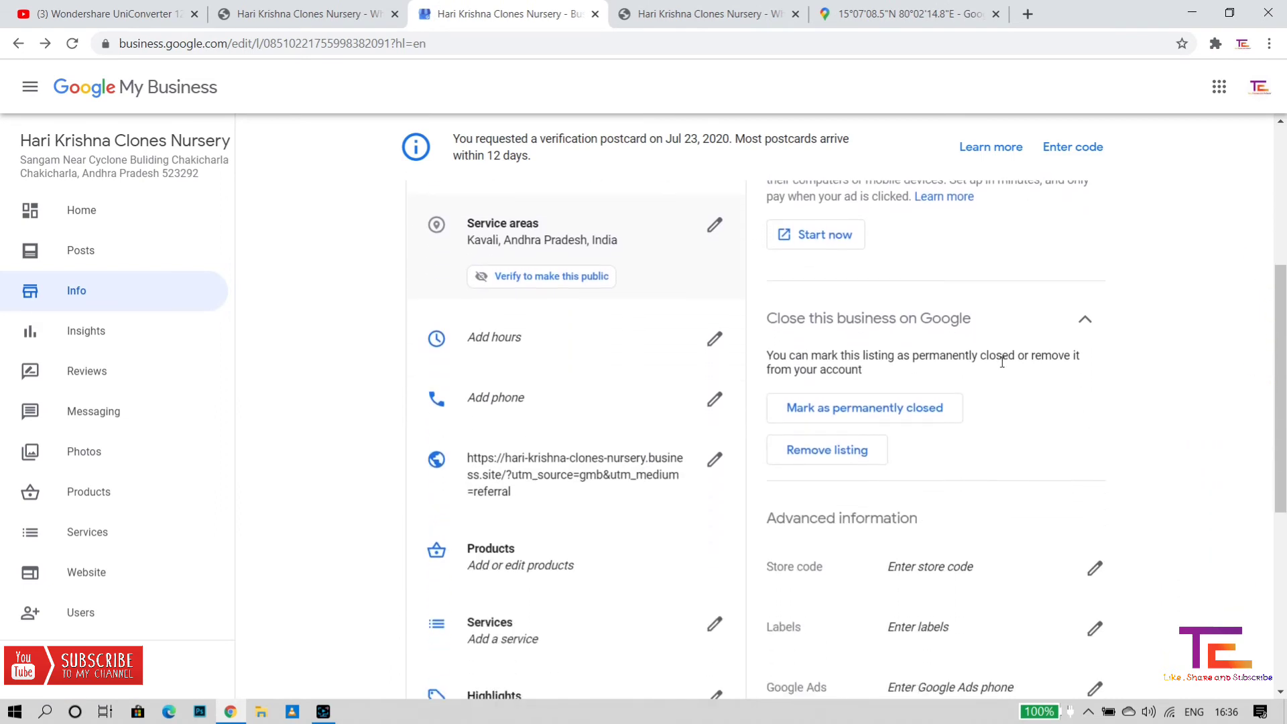
scroll(1024, 290, "down", 3)
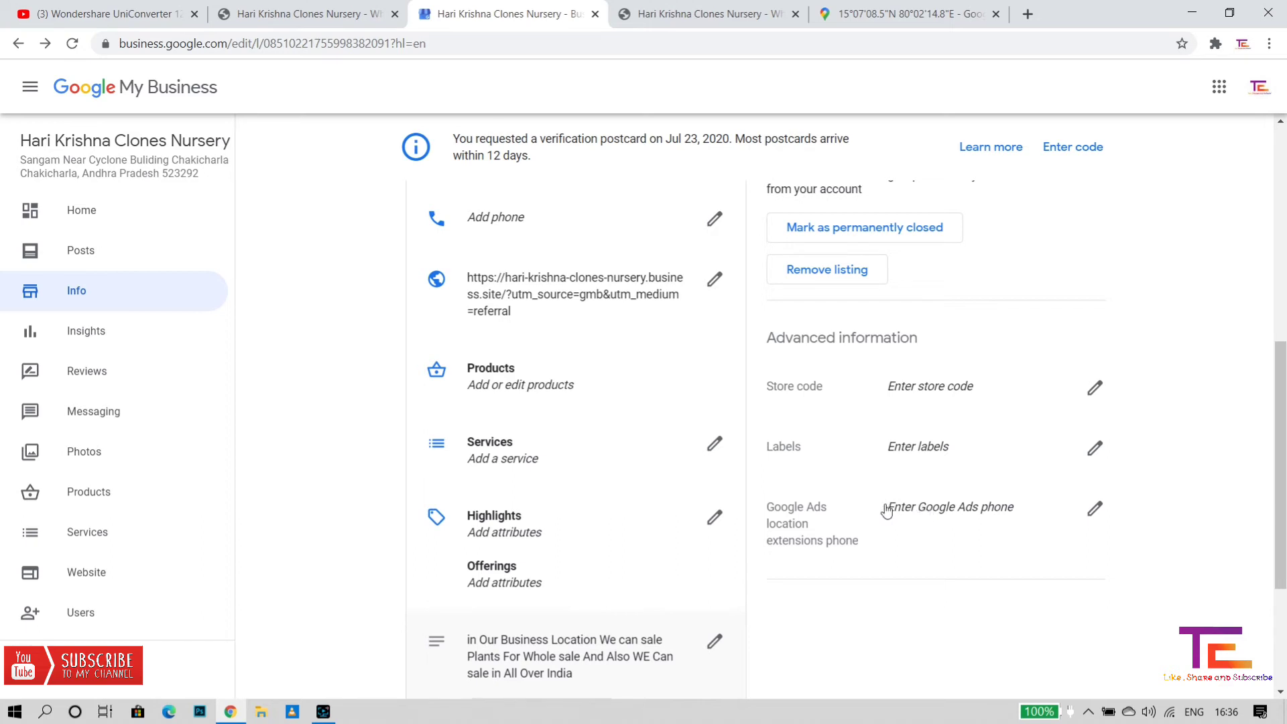
scroll(614, 611, "down", 1)
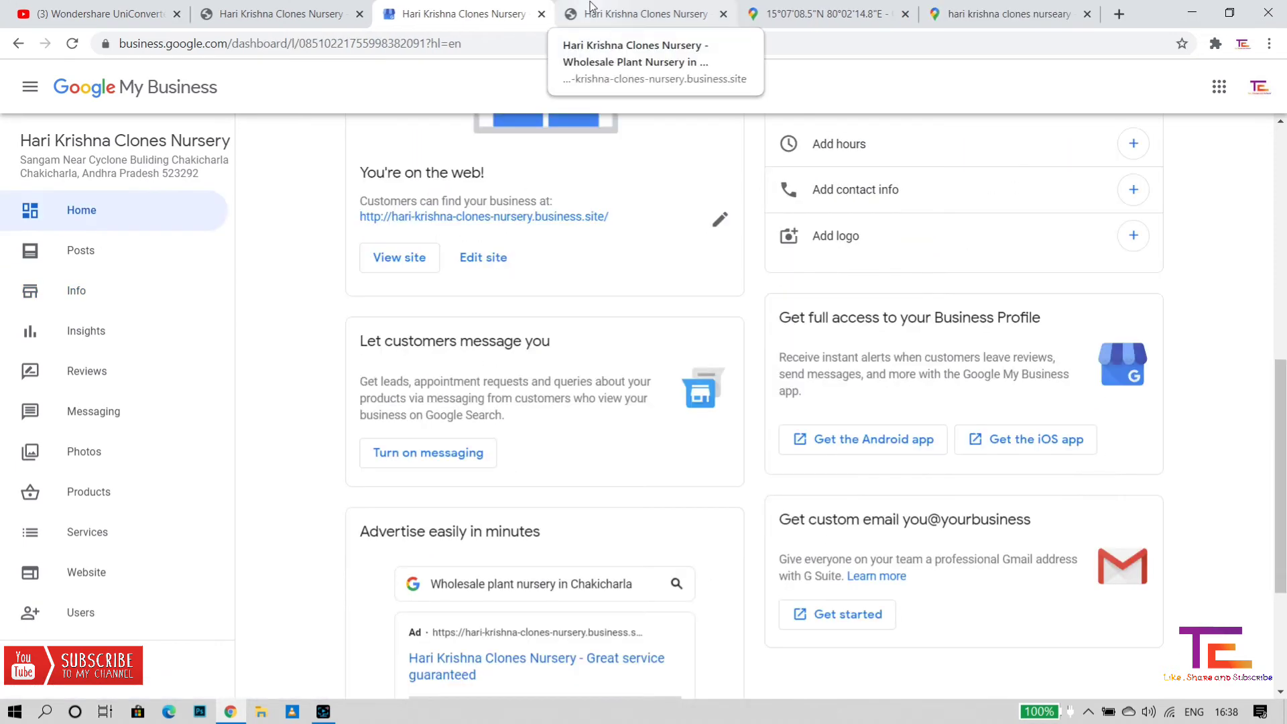
- Open the business website for editing from the dashboard, try the Retro and Luxe themes, and select Conservatory again
scroll(449, 276, "up", 3)
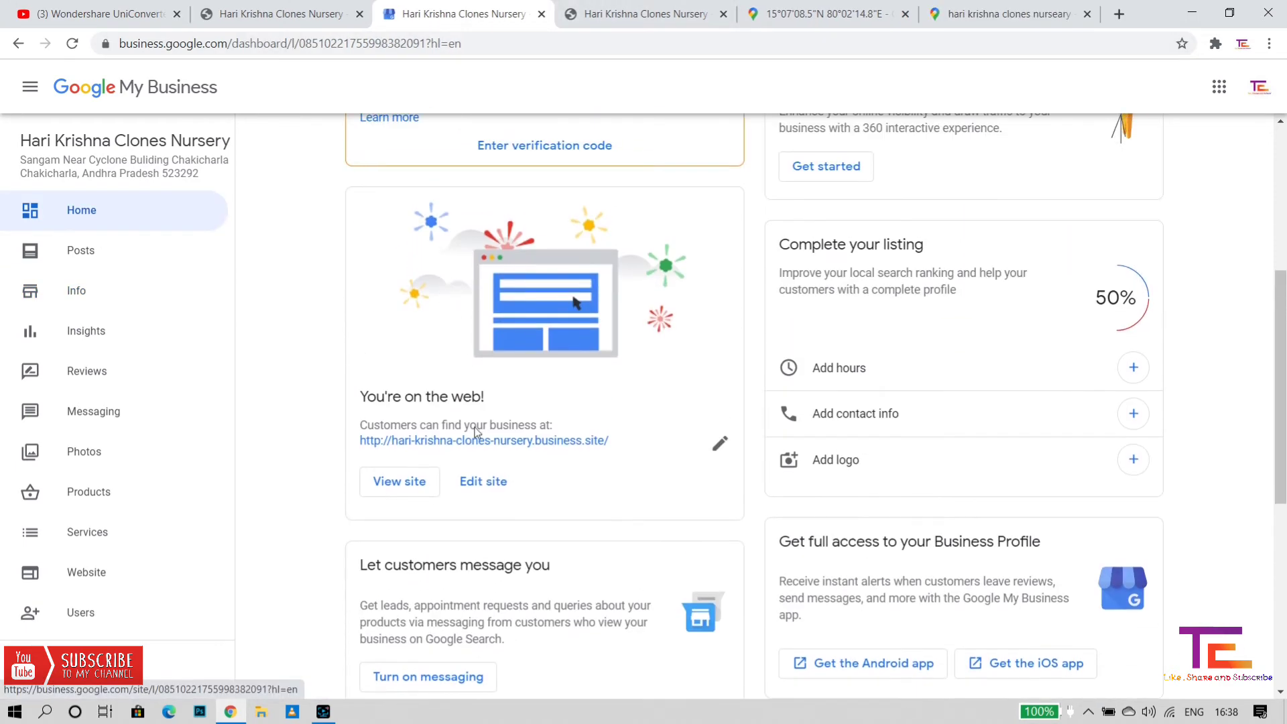
left_click(477, 487)
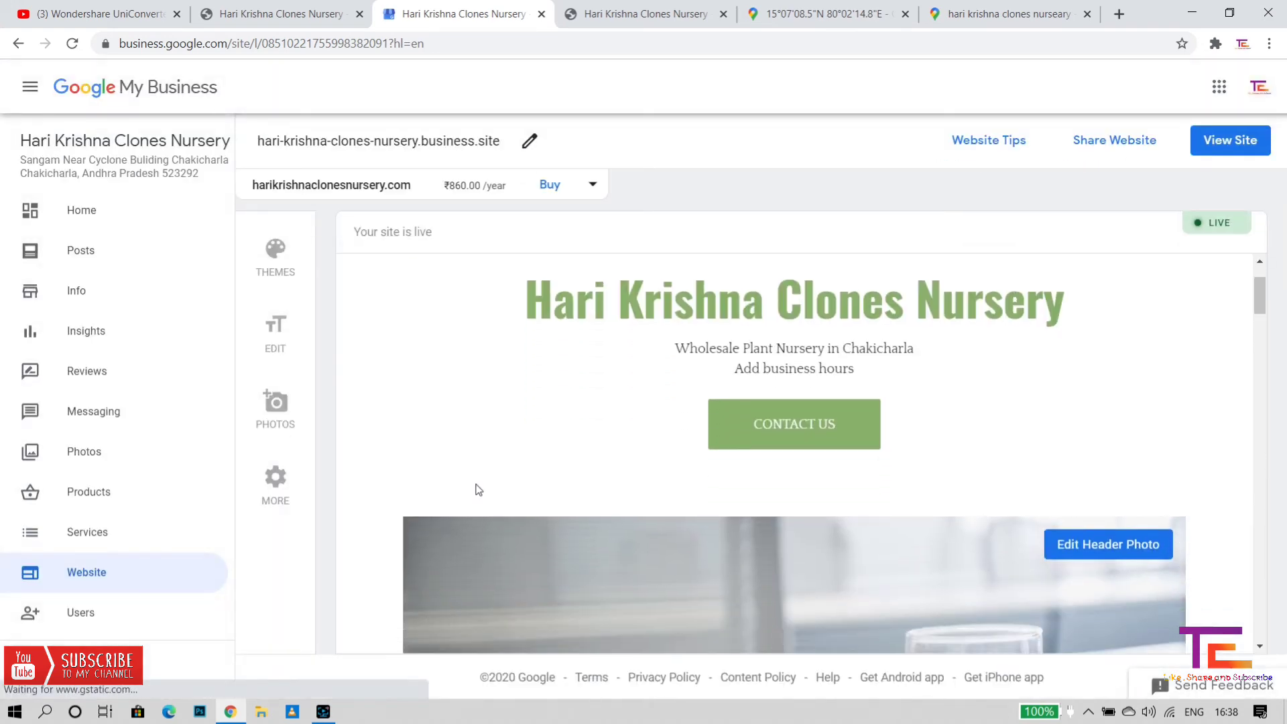
left_click(295, 273)
left_click(474, 338)
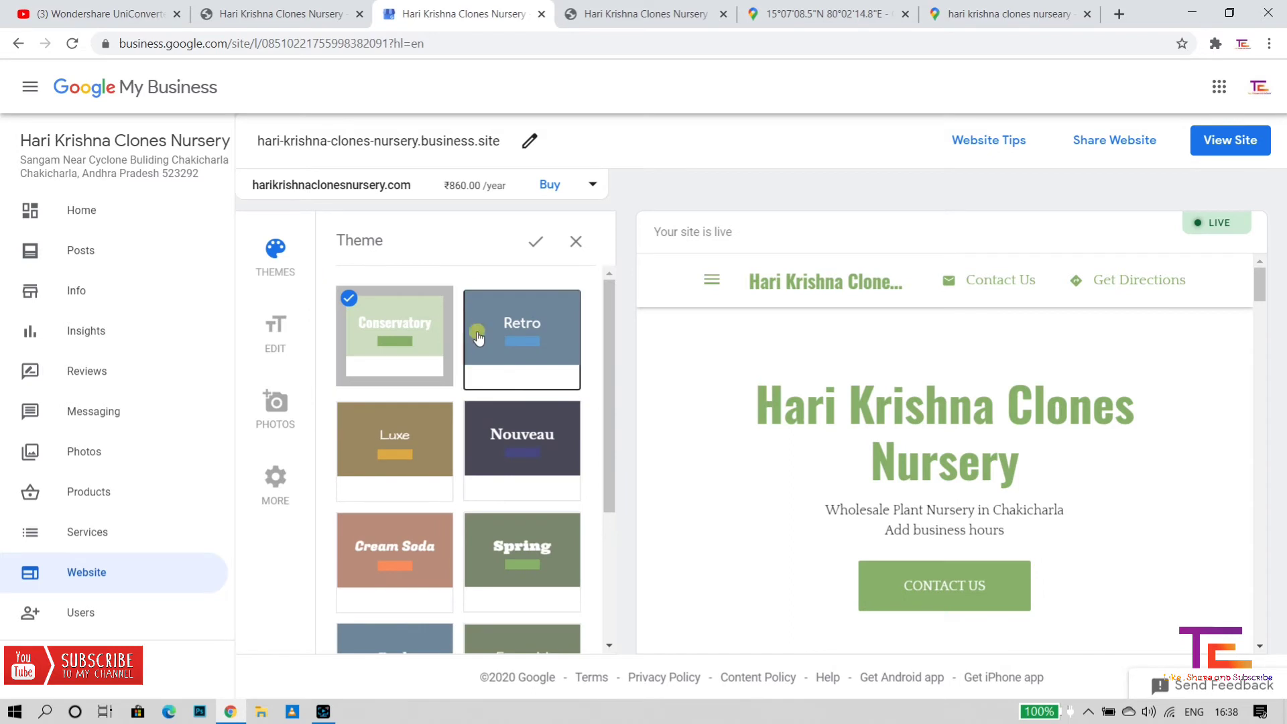
left_click(394, 477)
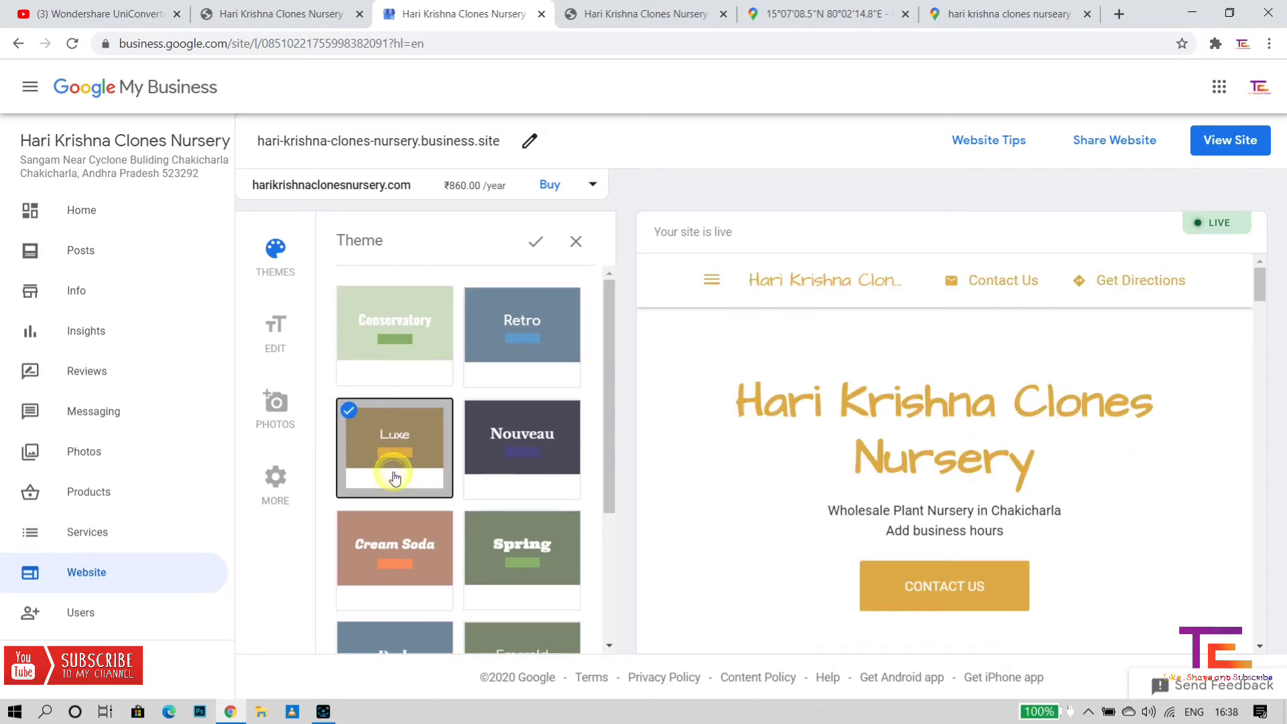
left_click(419, 362)
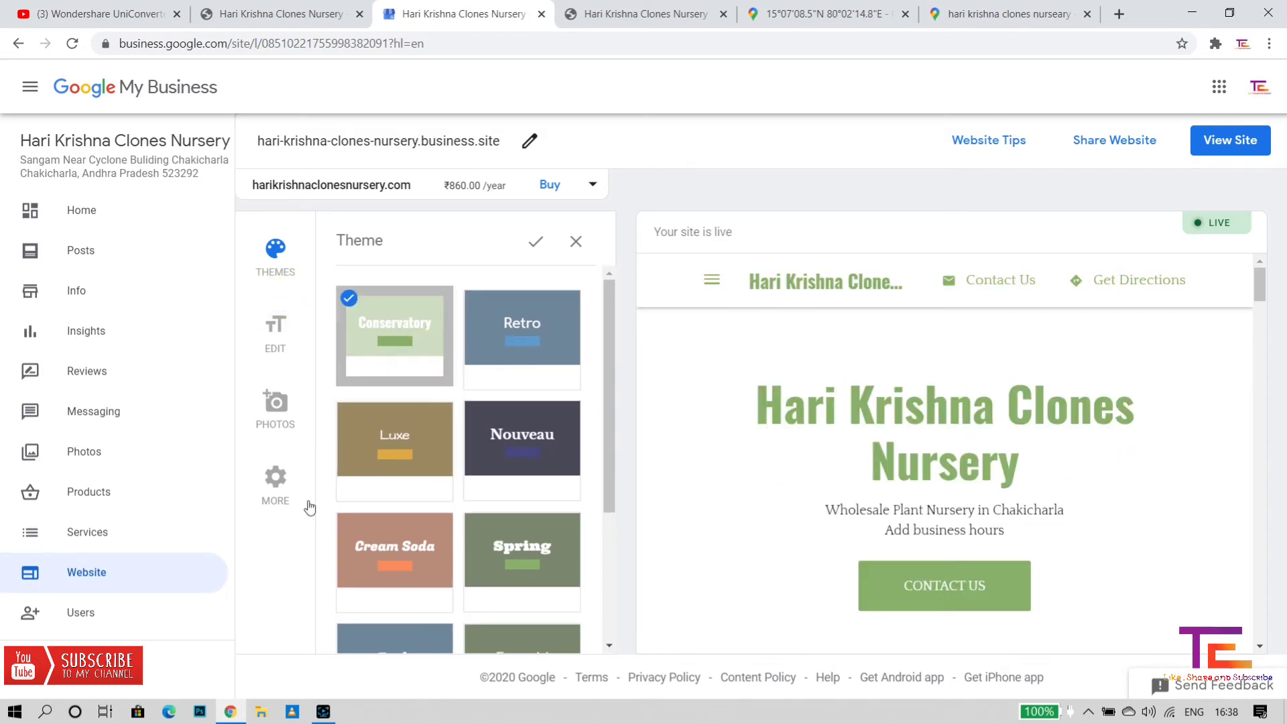
- Save the website theme change, open the gallery image upload, and close it without choosing any photos
left_click(291, 427)
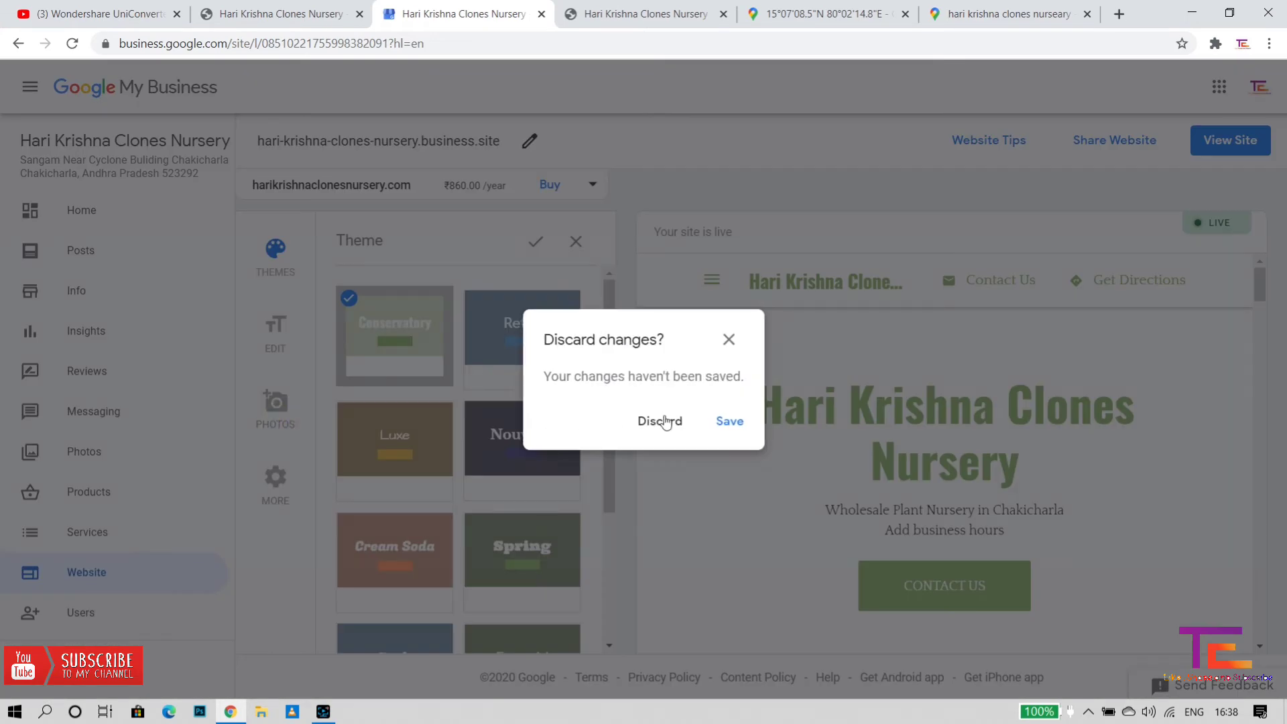
left_click(724, 421)
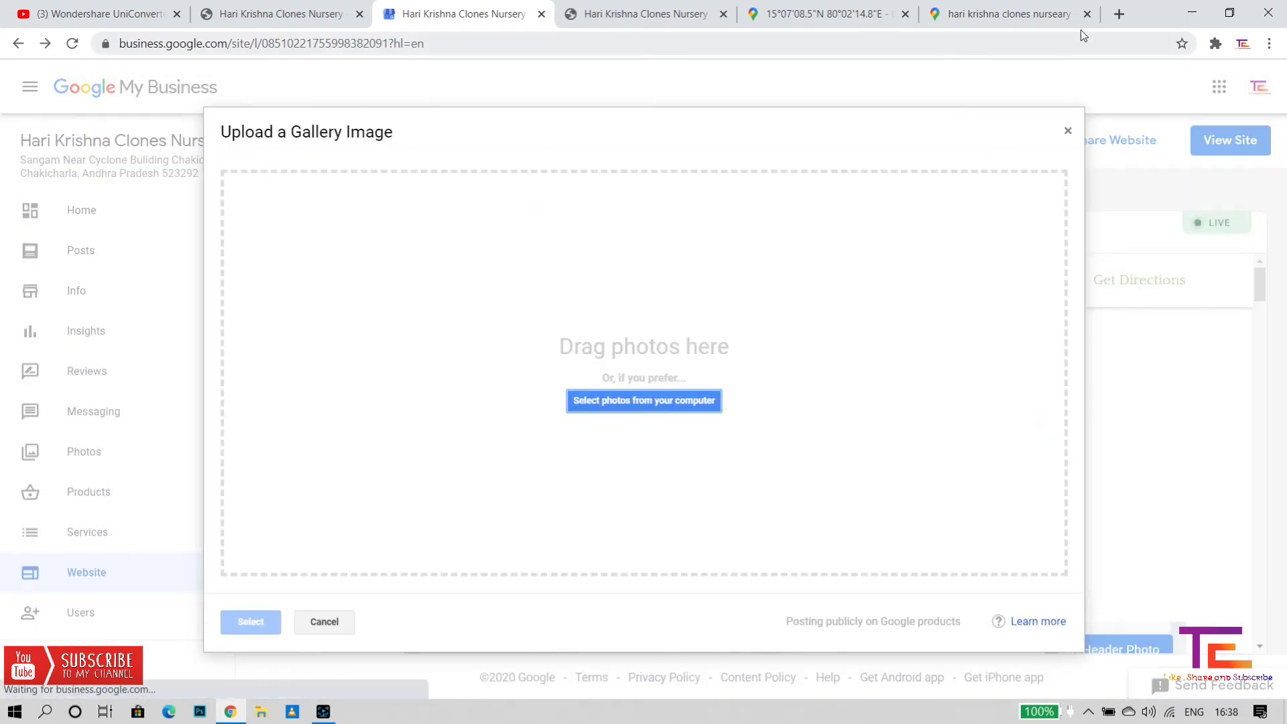
left_click(1068, 131)
- Compare the live business website, including its header, photo gallery and contact map, with the preview in the website editor
left_click(674, 18)
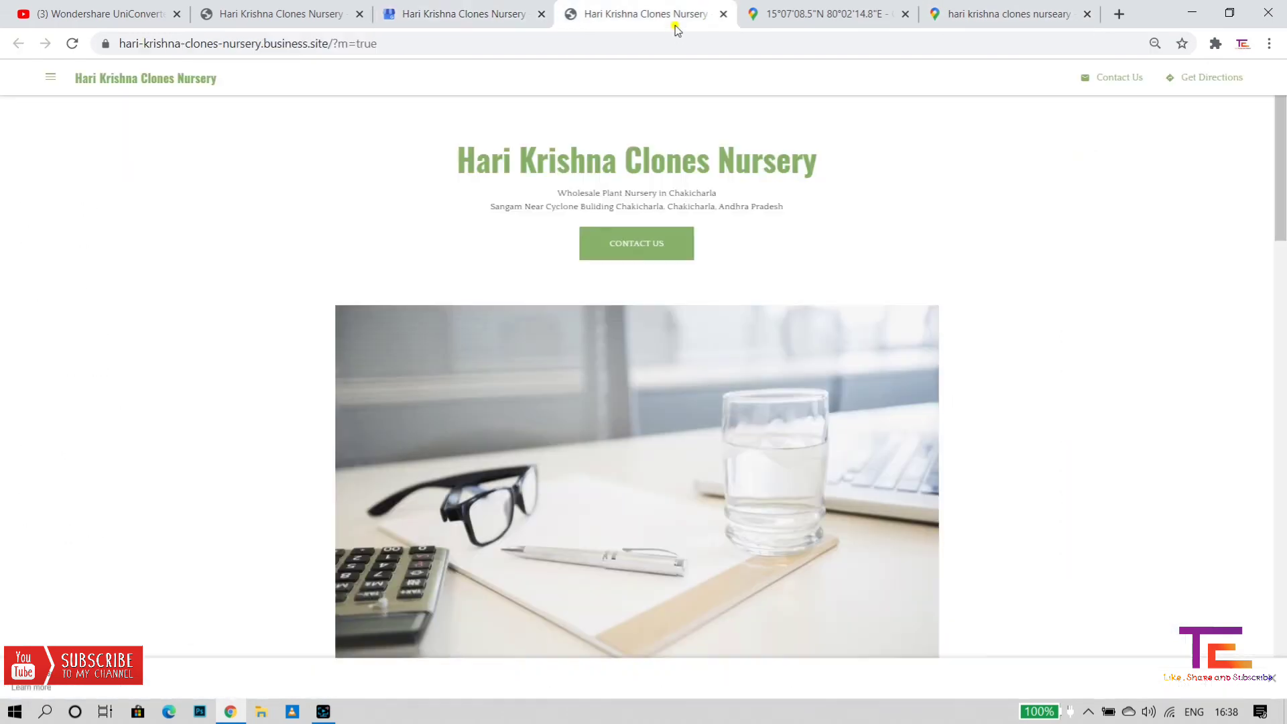
scroll(674, 561, "down", 15)
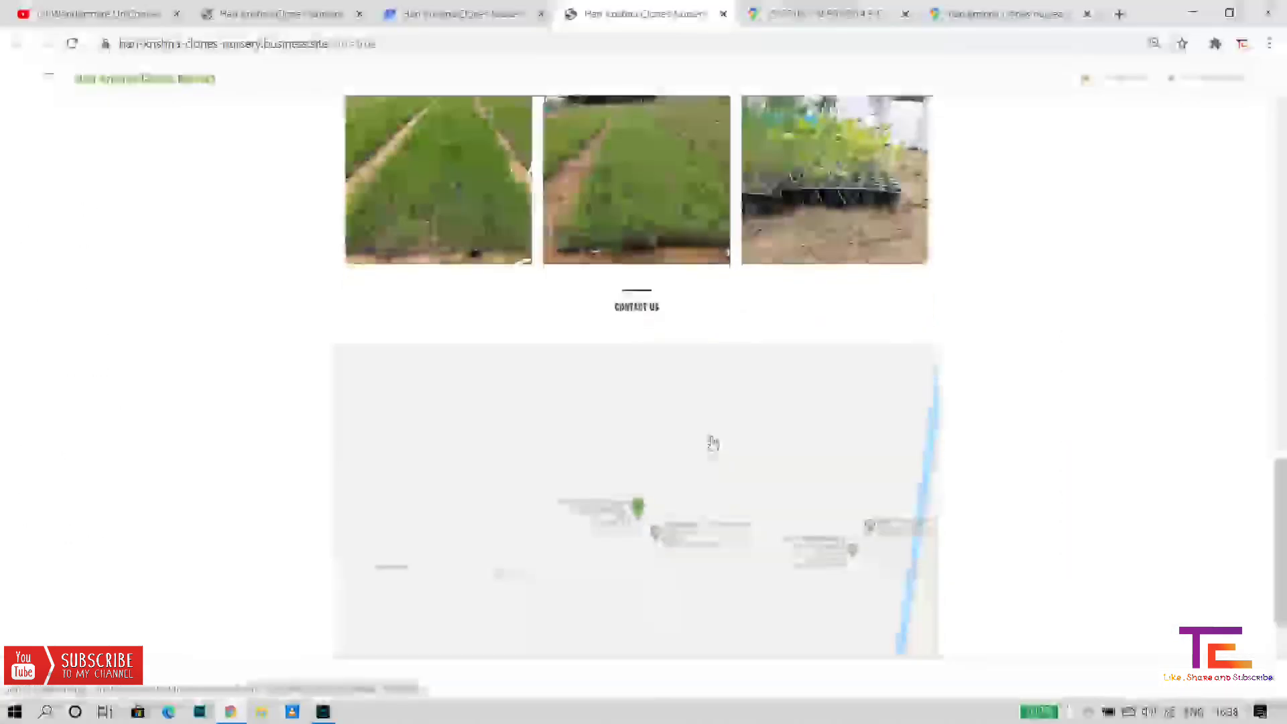
scroll(710, 439, "up", 4)
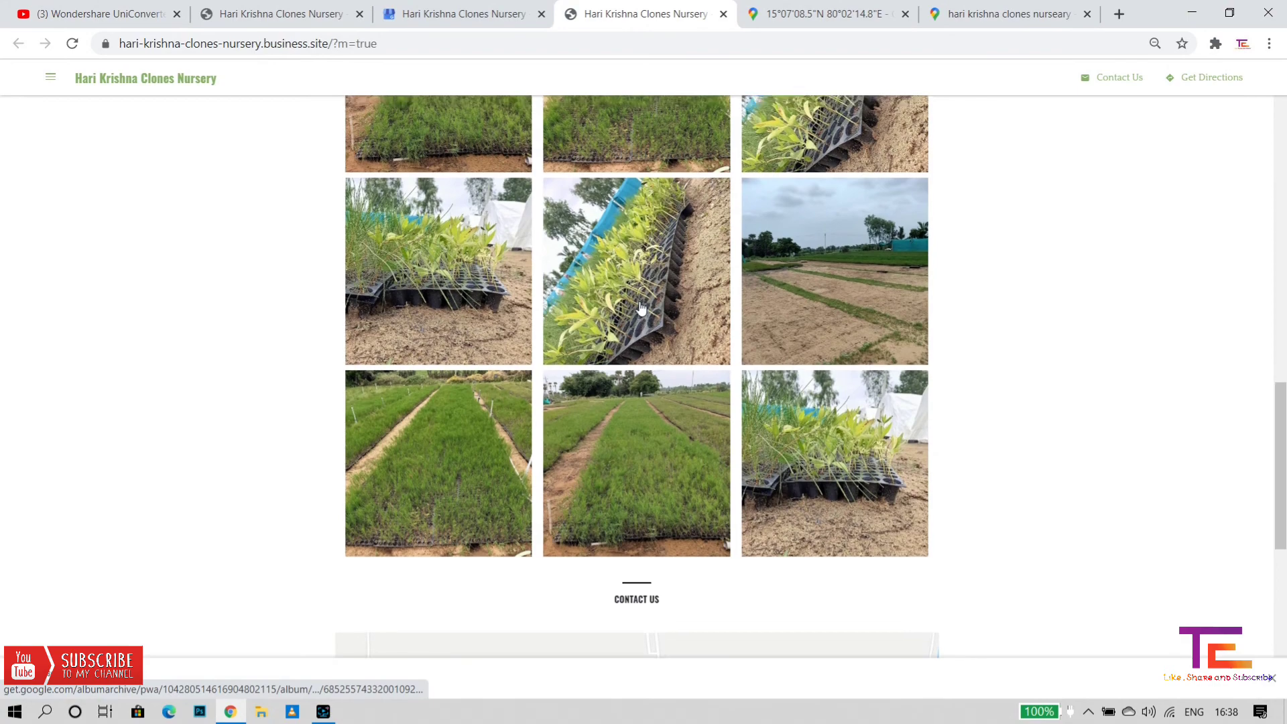
scroll(642, 308, "up", 5)
left_click(463, 32)
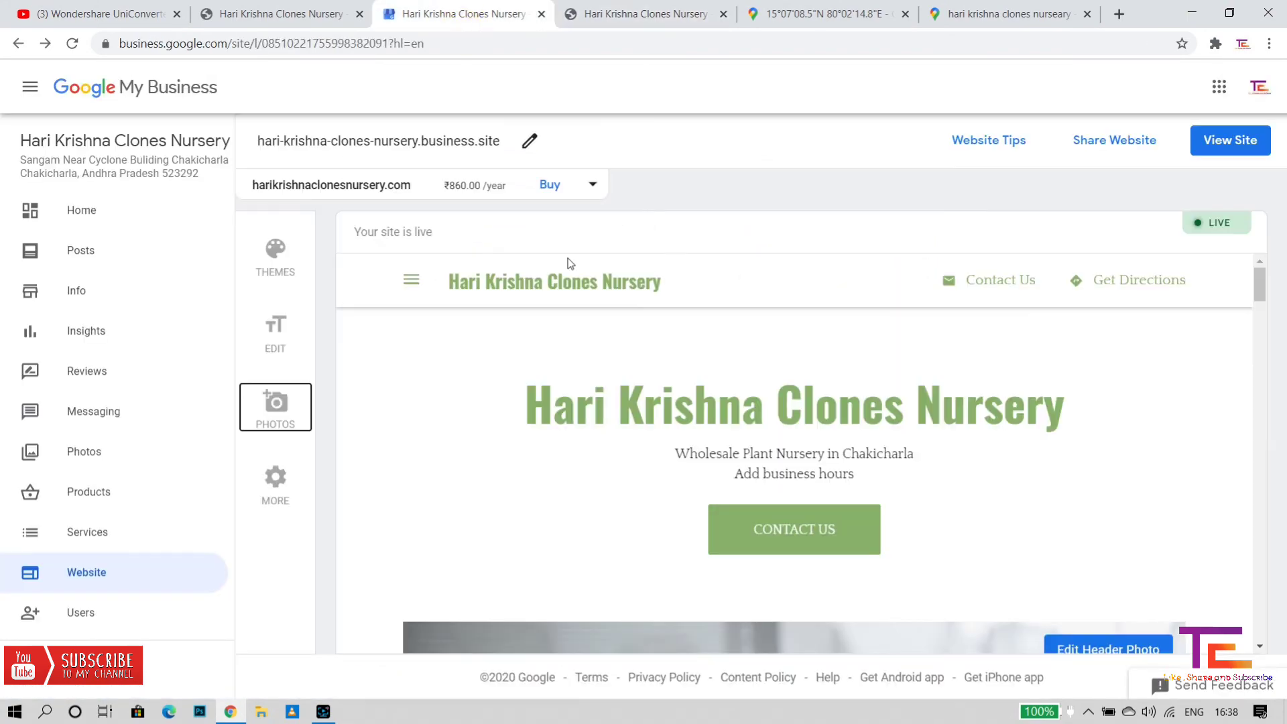
scroll(587, 431, "down", 3)
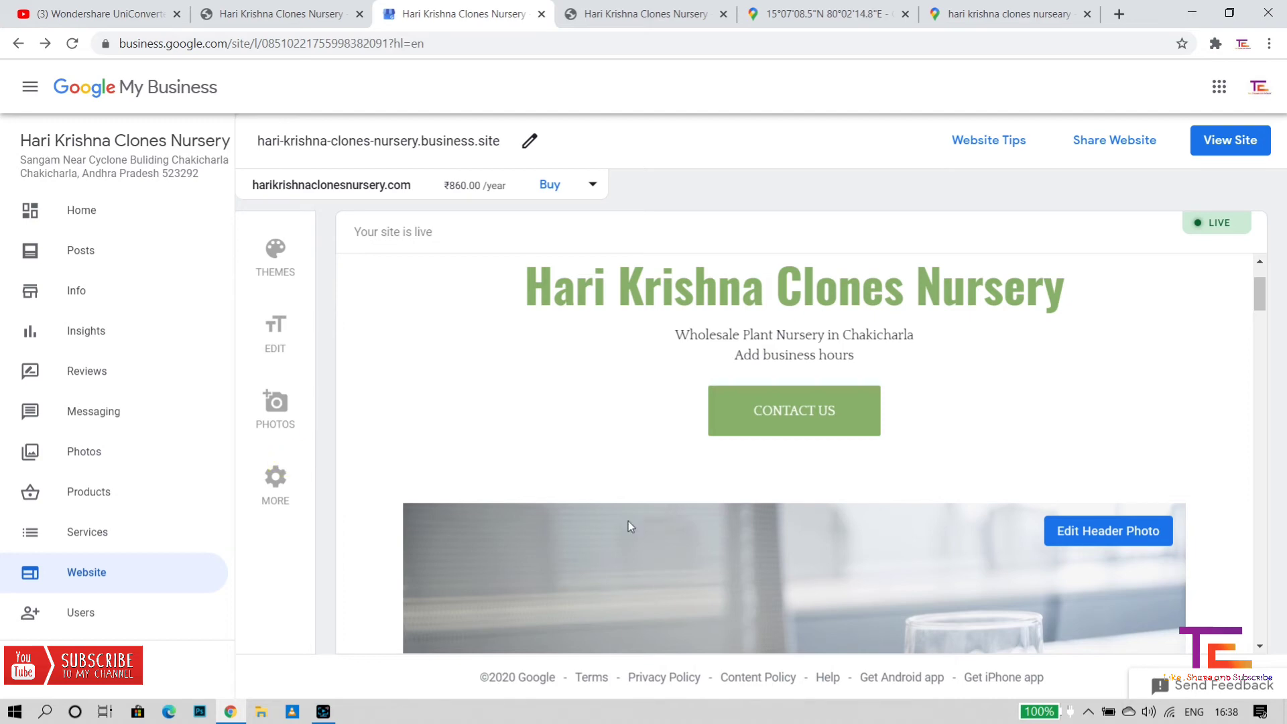
scroll(681, 565, "down", 2)
scroll(681, 570, "down", 2)
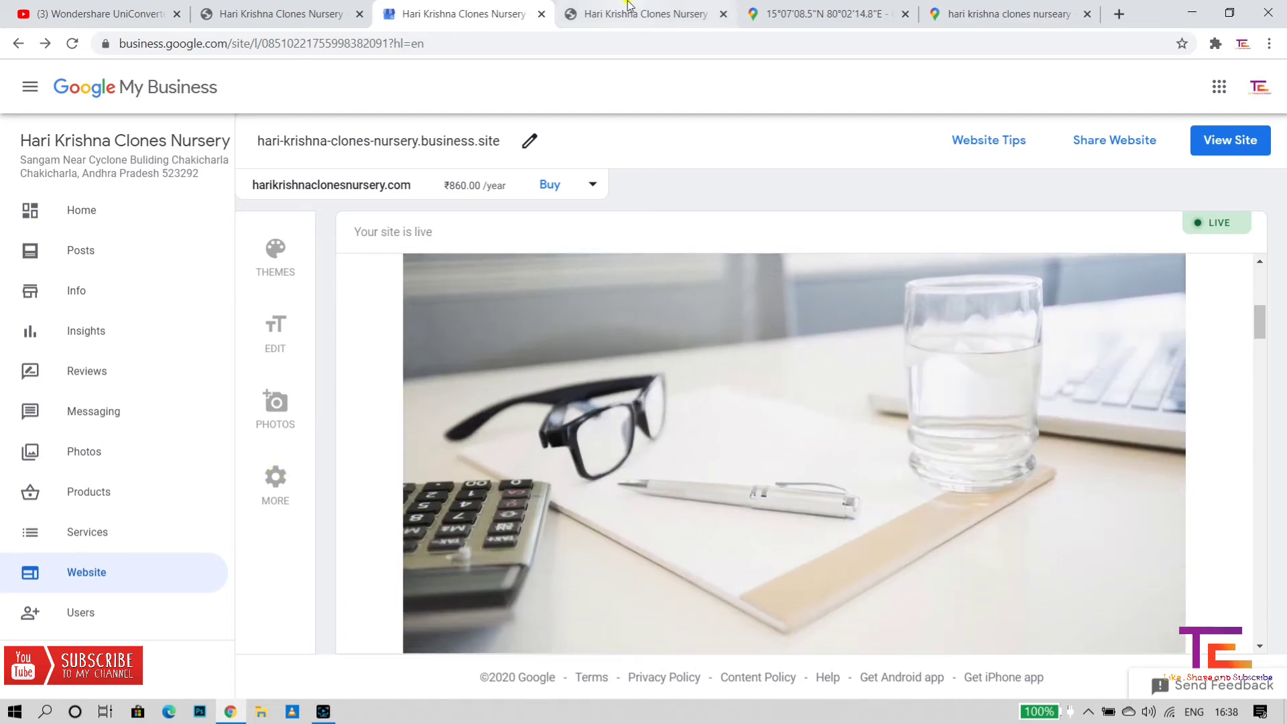
key("ctrl+Tab")
scroll(678, 348, "up", 10)
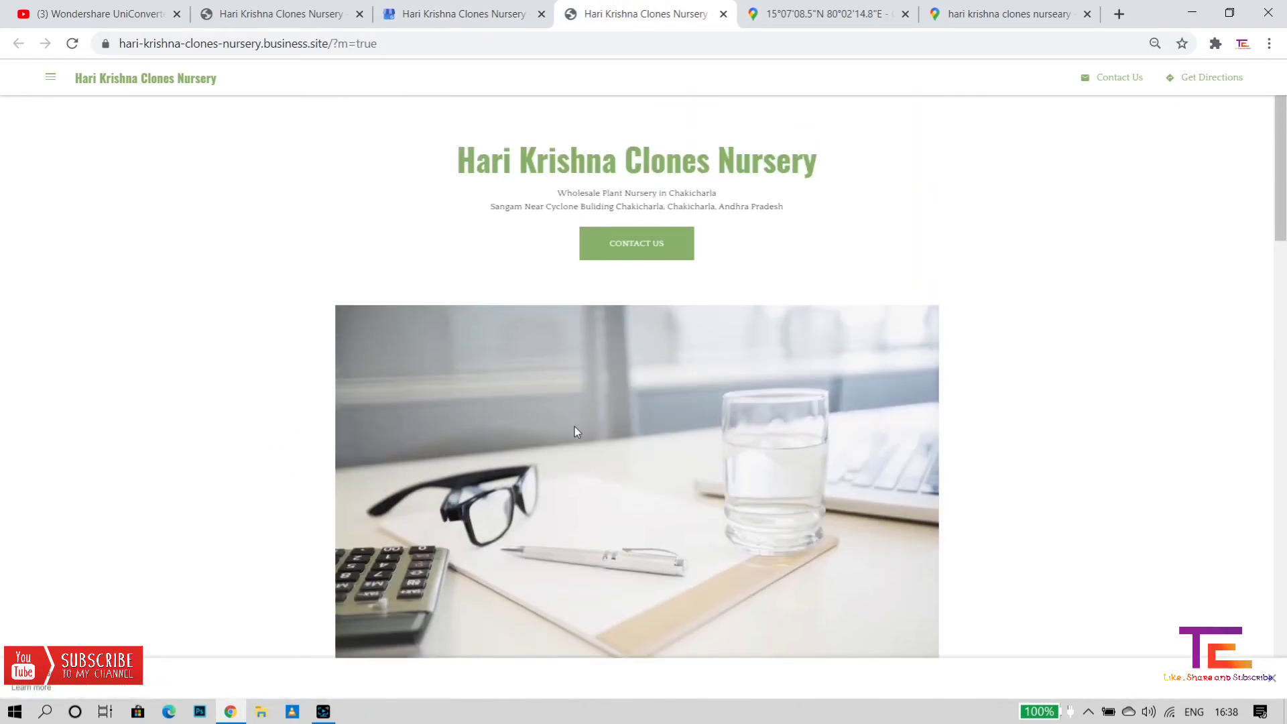
left_click(420, 7)
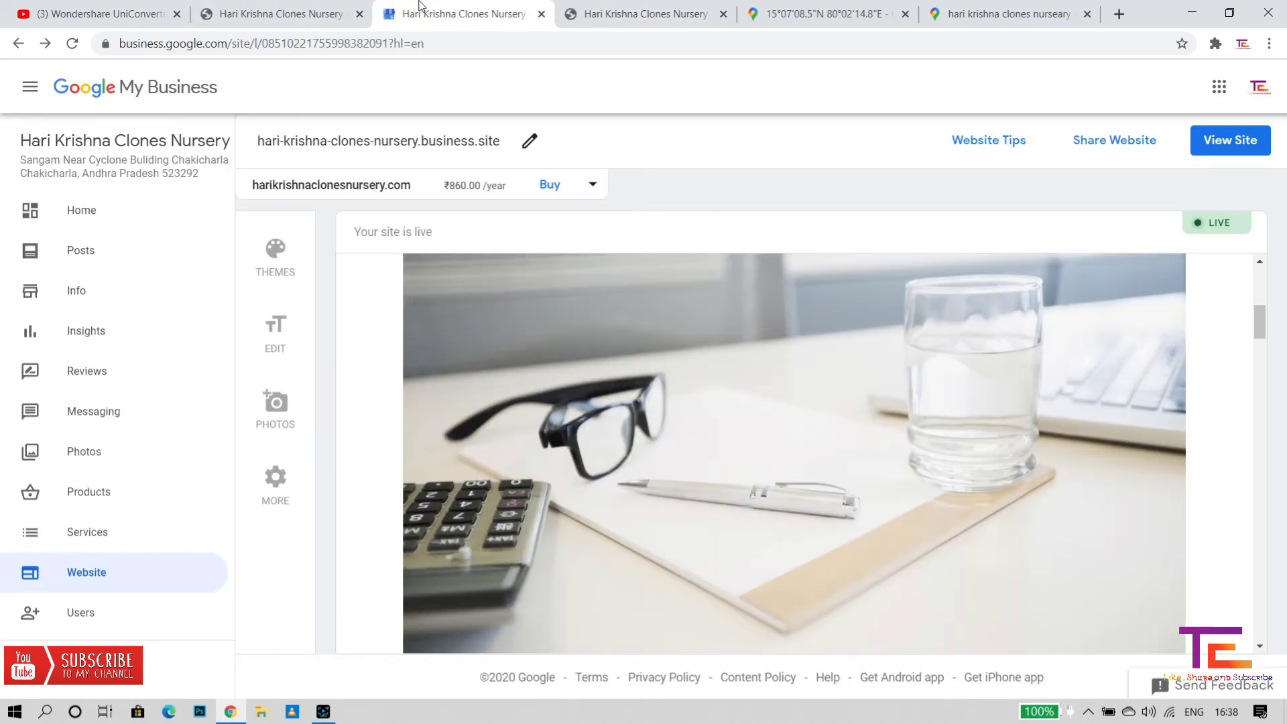
scroll(590, 311, "down", 1)
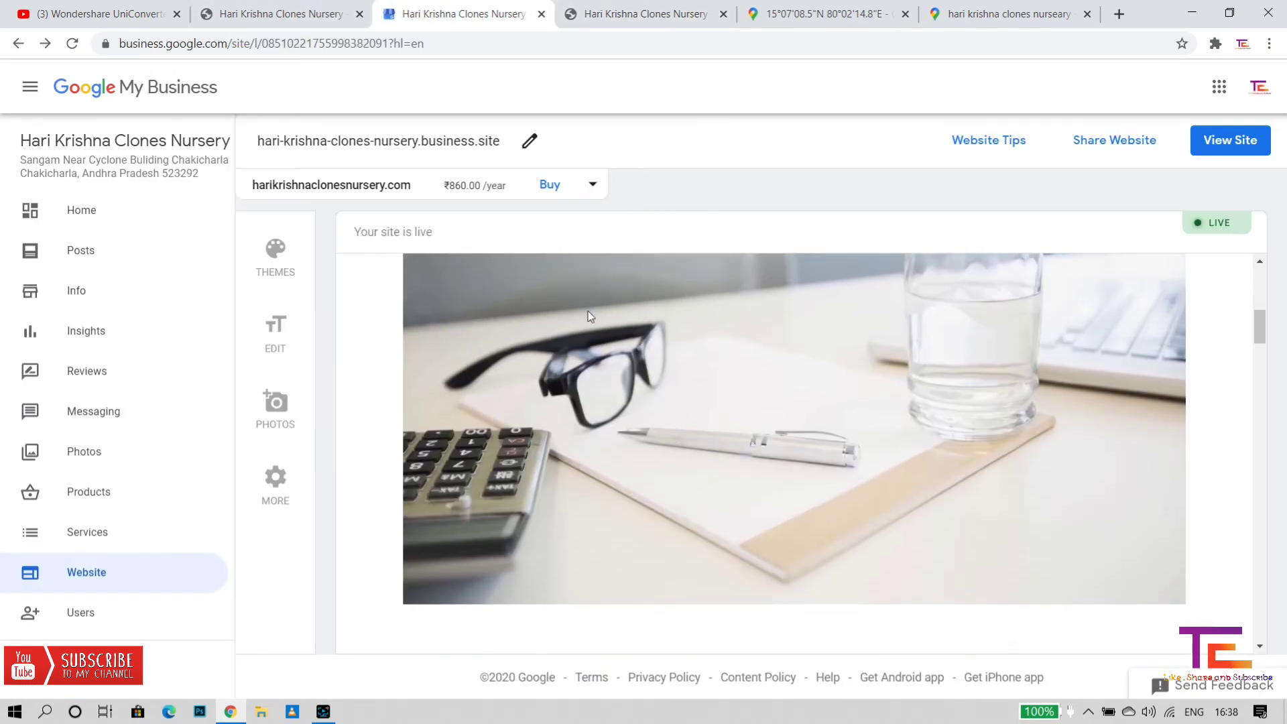
- Open the additional website settings and review the publishing, Search and Maps verification, and customer promotion options
left_click(286, 469)
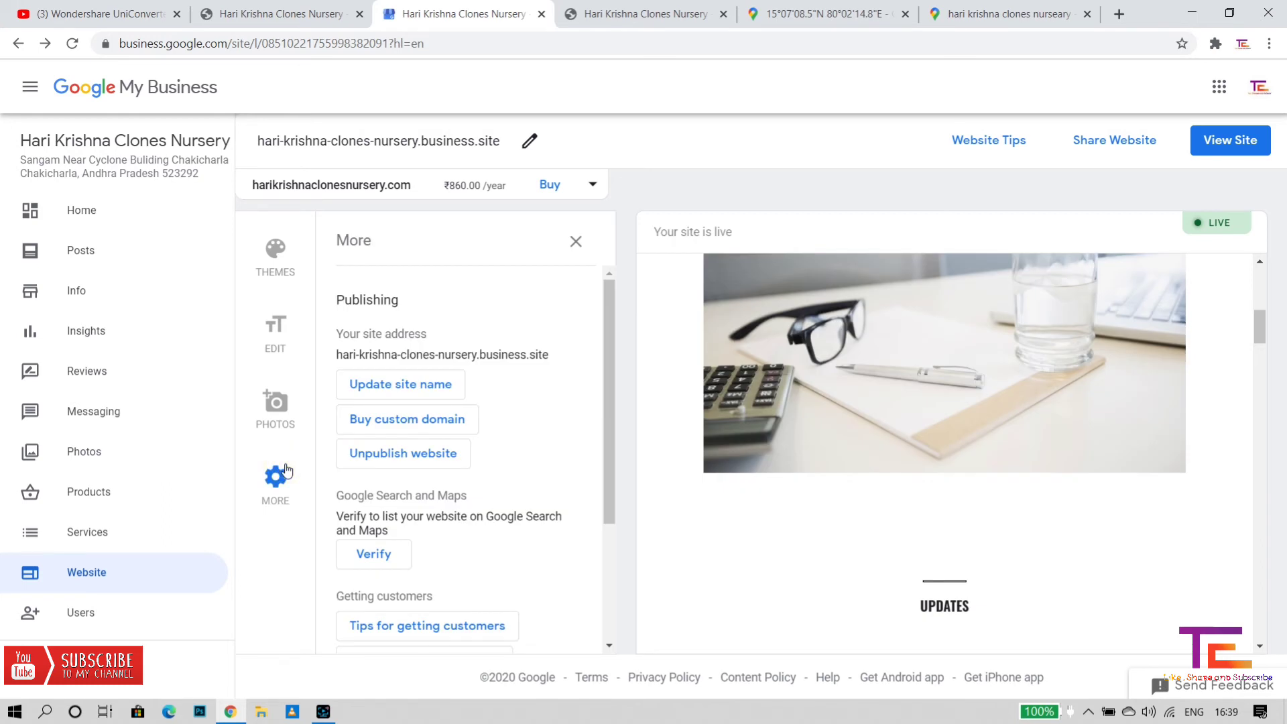
scroll(385, 401, "down", 2)
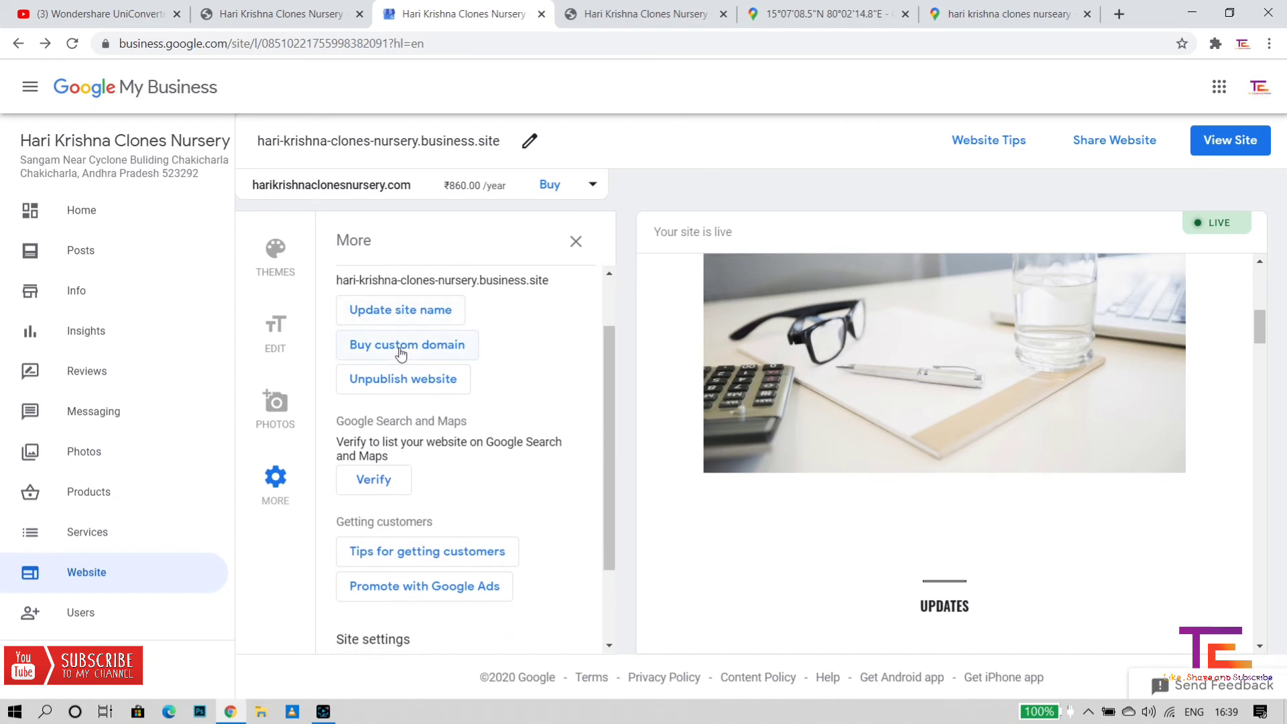
scroll(388, 325, "up", 1)
scroll(421, 271, "down", 1)
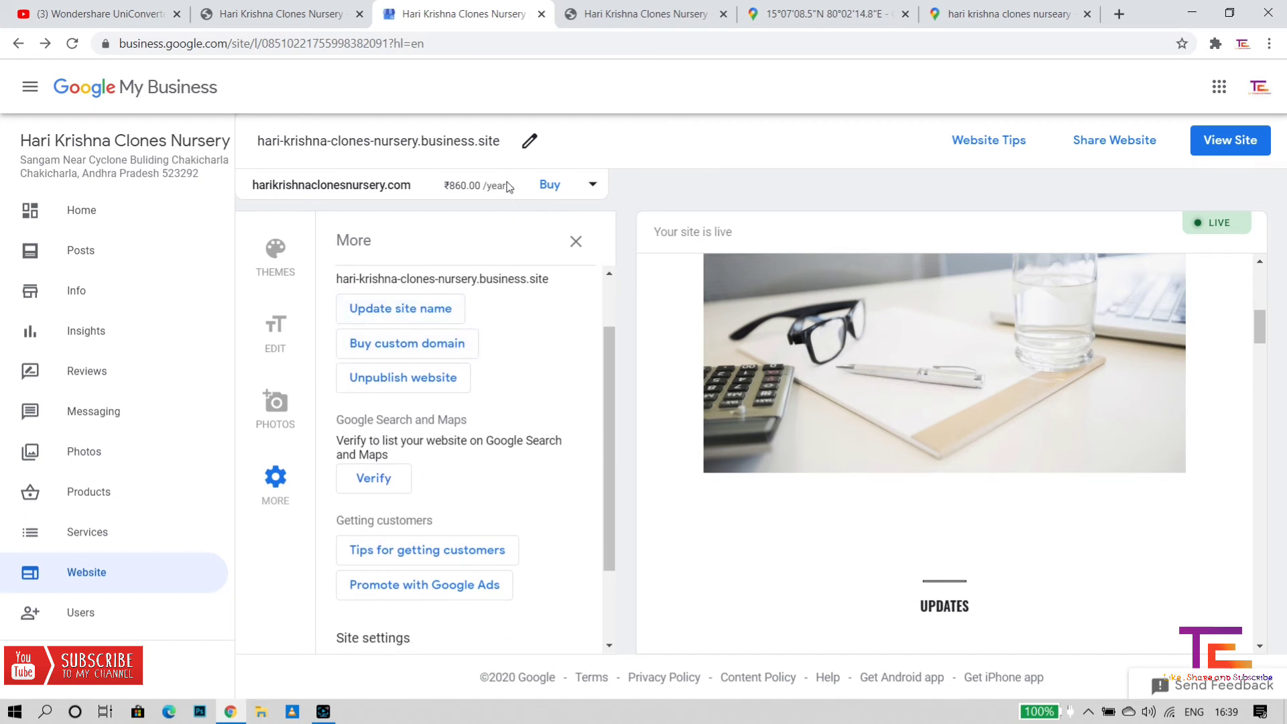
- Examine the offered harikrishnaclonesnursery.com domain with its yearly price, expand the list of alternative domains, and collapse it again
left_click_drag(508, 187, 299, 204)
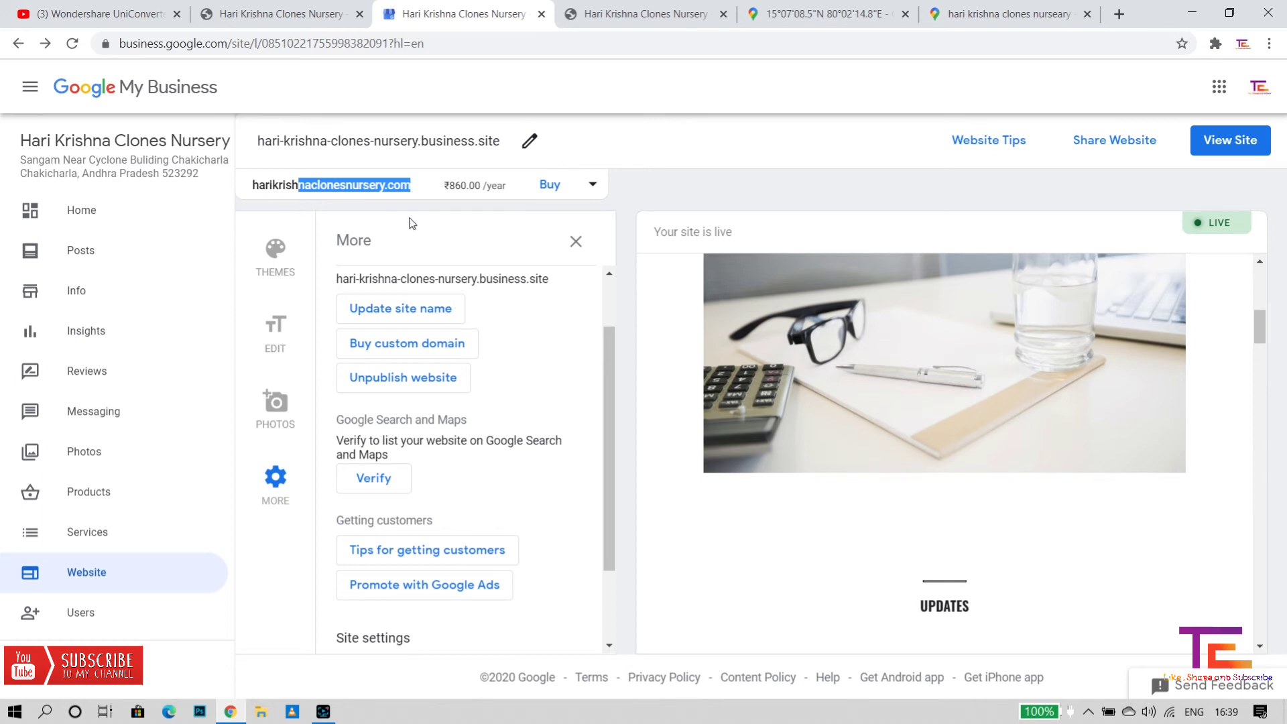
mouse_move(463, 232)
left_mouse_down()
mouse_move(448, 212)
mouse_move(513, 199)
left_mouse_up()
left_click(445, 192)
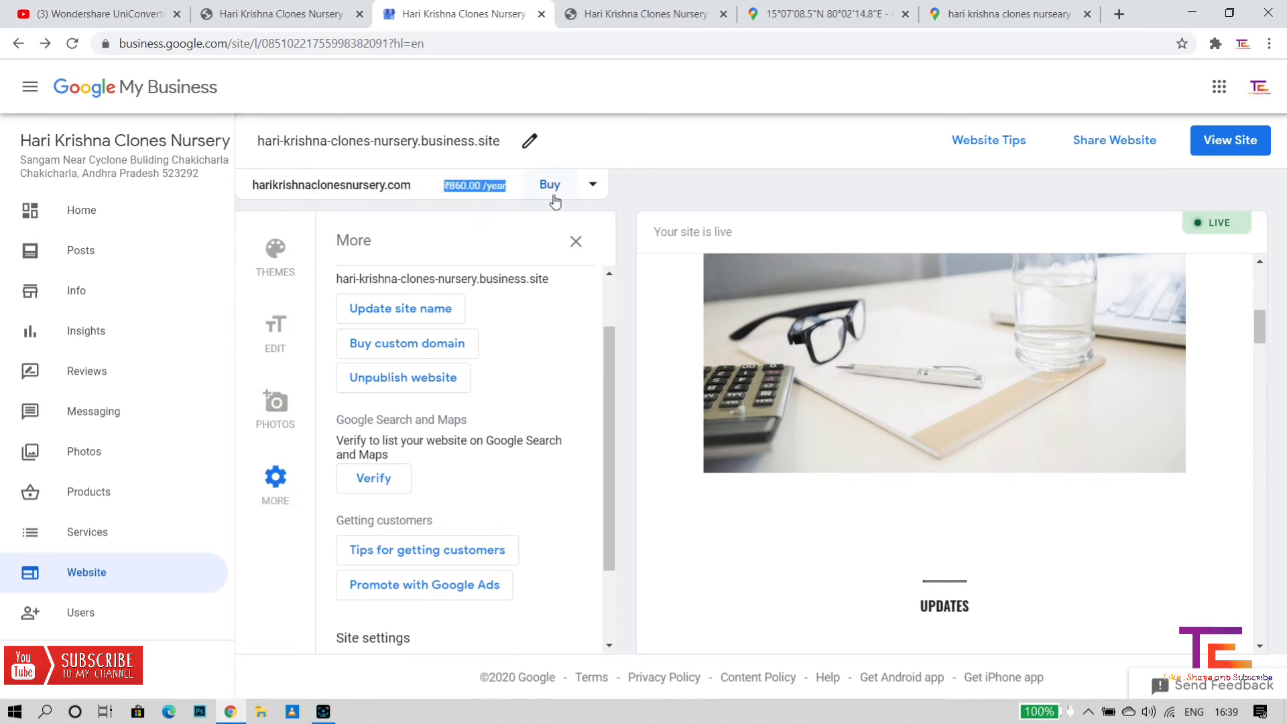
left_click(590, 188)
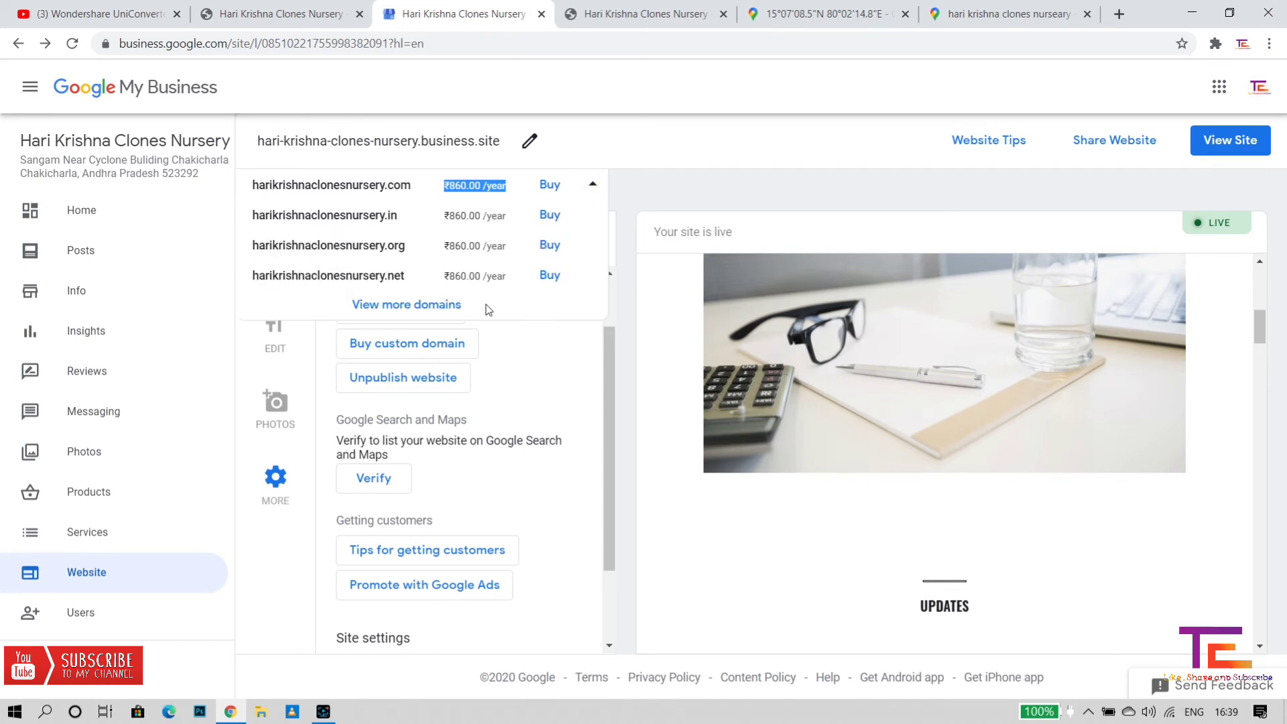
left_click(539, 336)
left_click(531, 325)
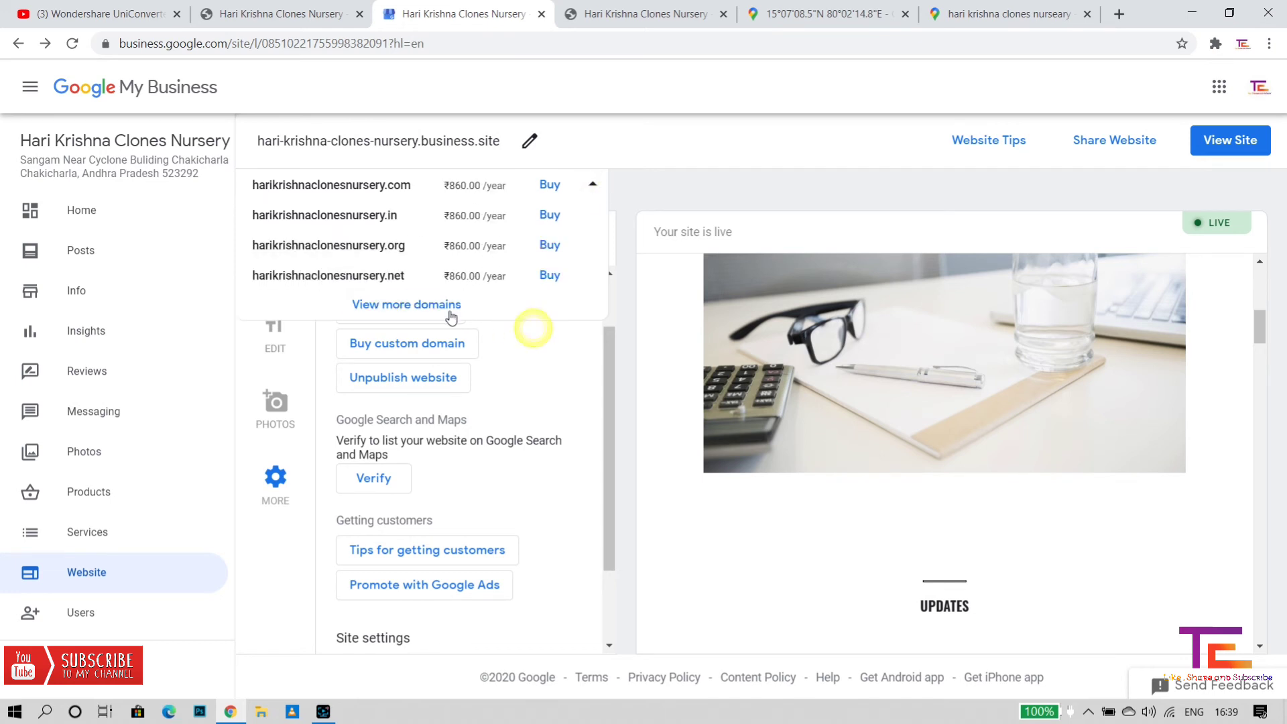
triple_click(520, 342)
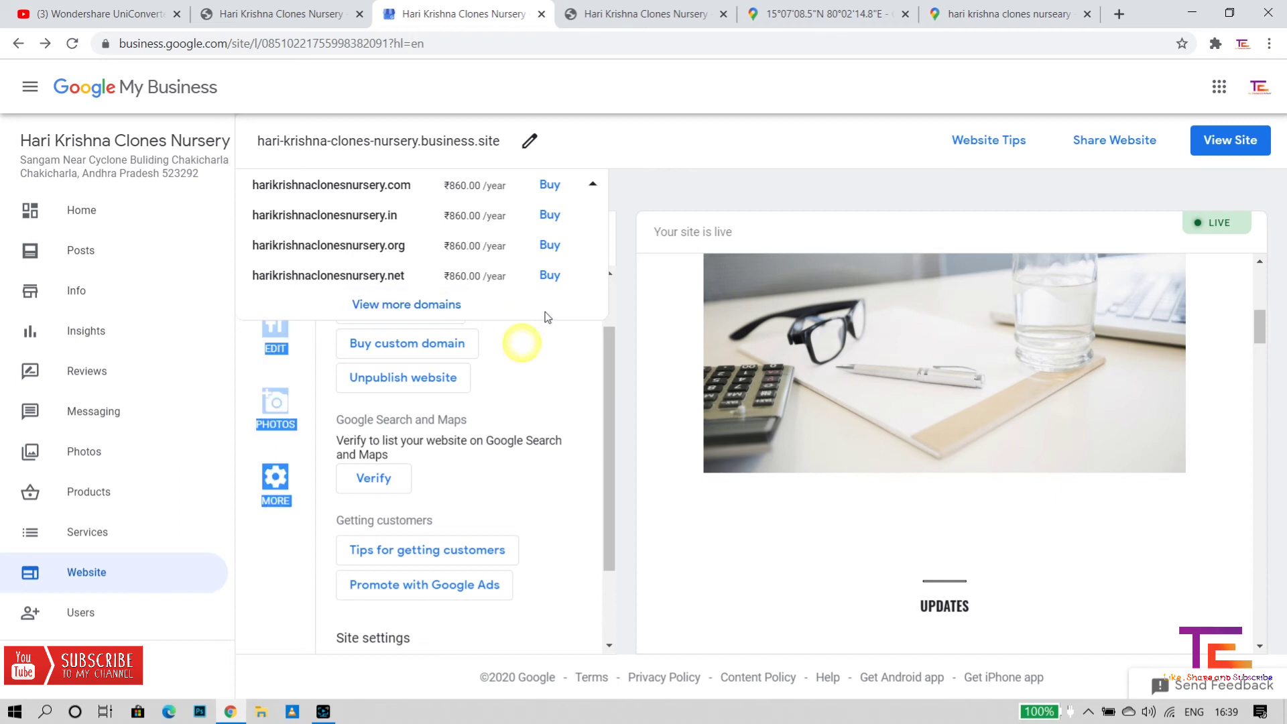
left_click(590, 185)
left_click(541, 243)
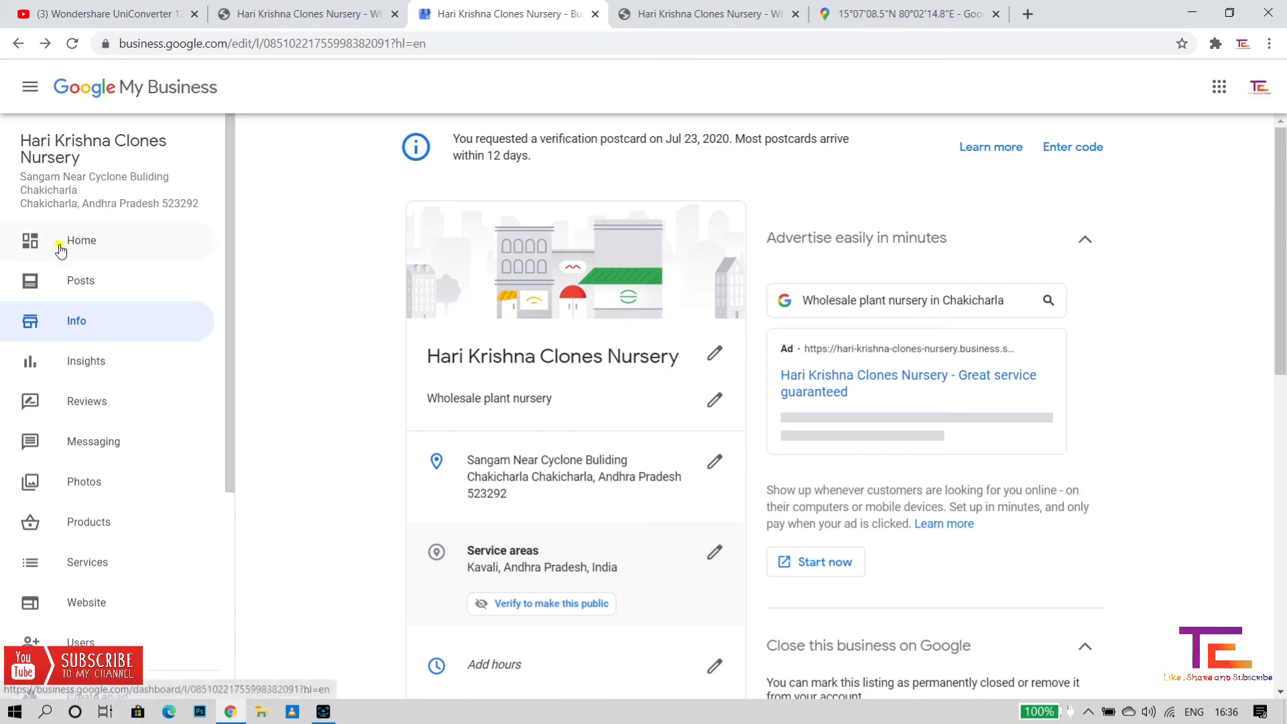
- Open the business listing's home dashboard and review its verification, website and listing-completion cards alongside the live business website
left_click(59, 246)
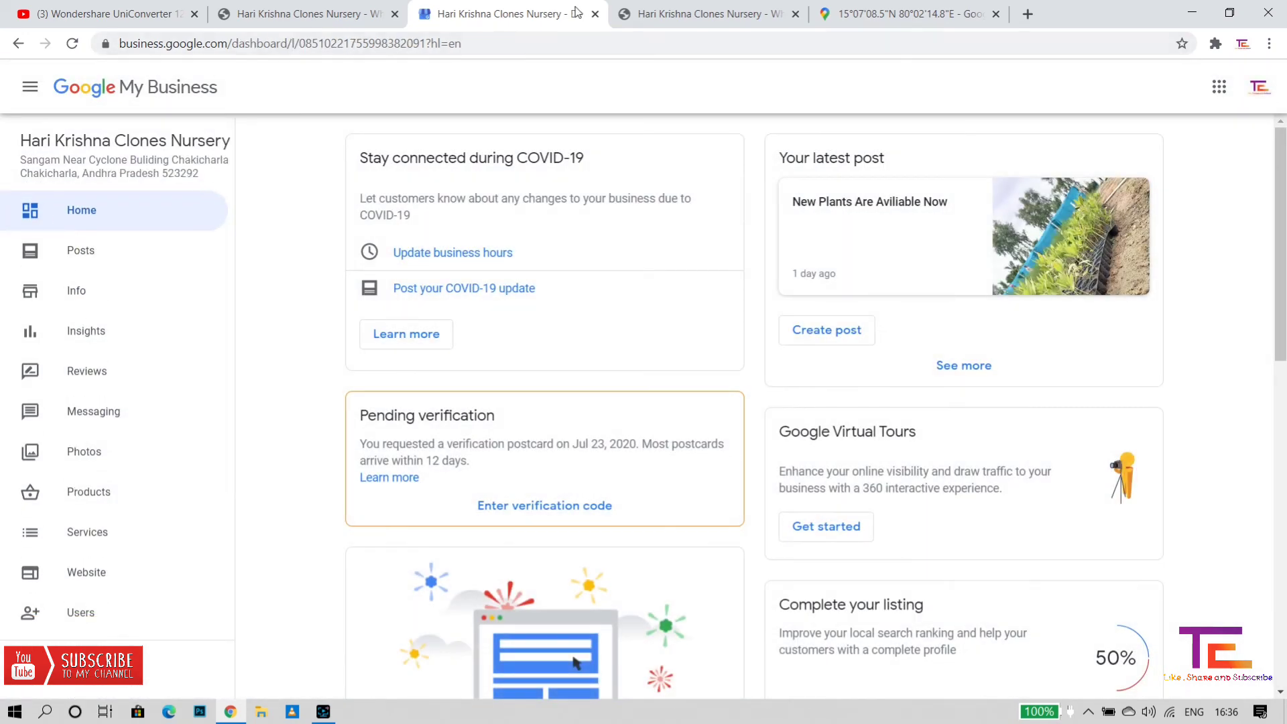
scroll(578, 251, "down", 6)
left_click(752, 8)
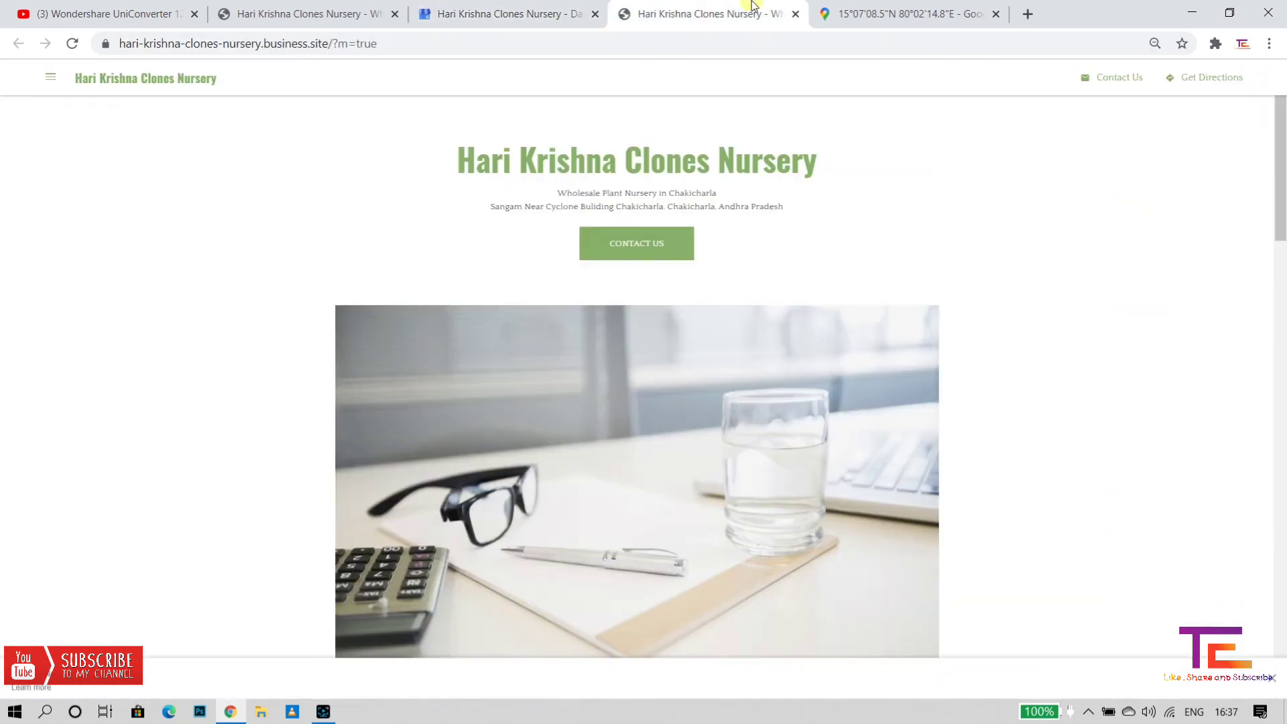
left_click(494, 10)
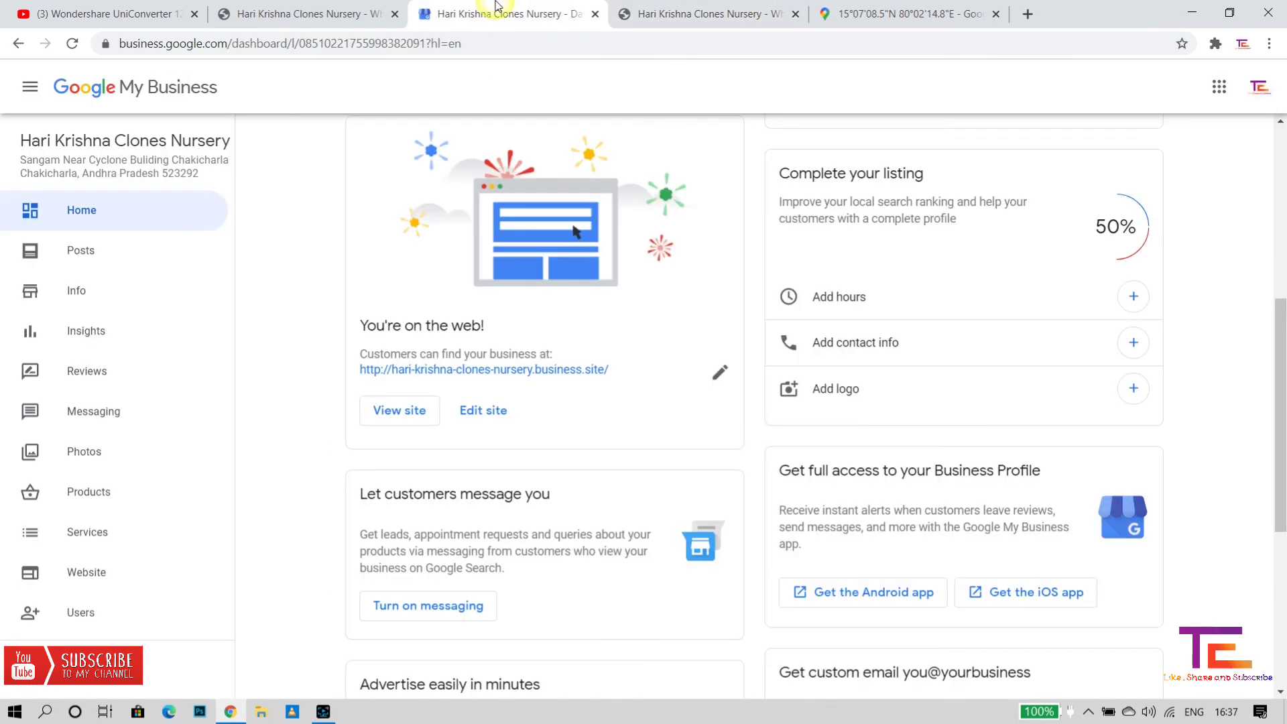
scroll(445, 382, "down", 2)
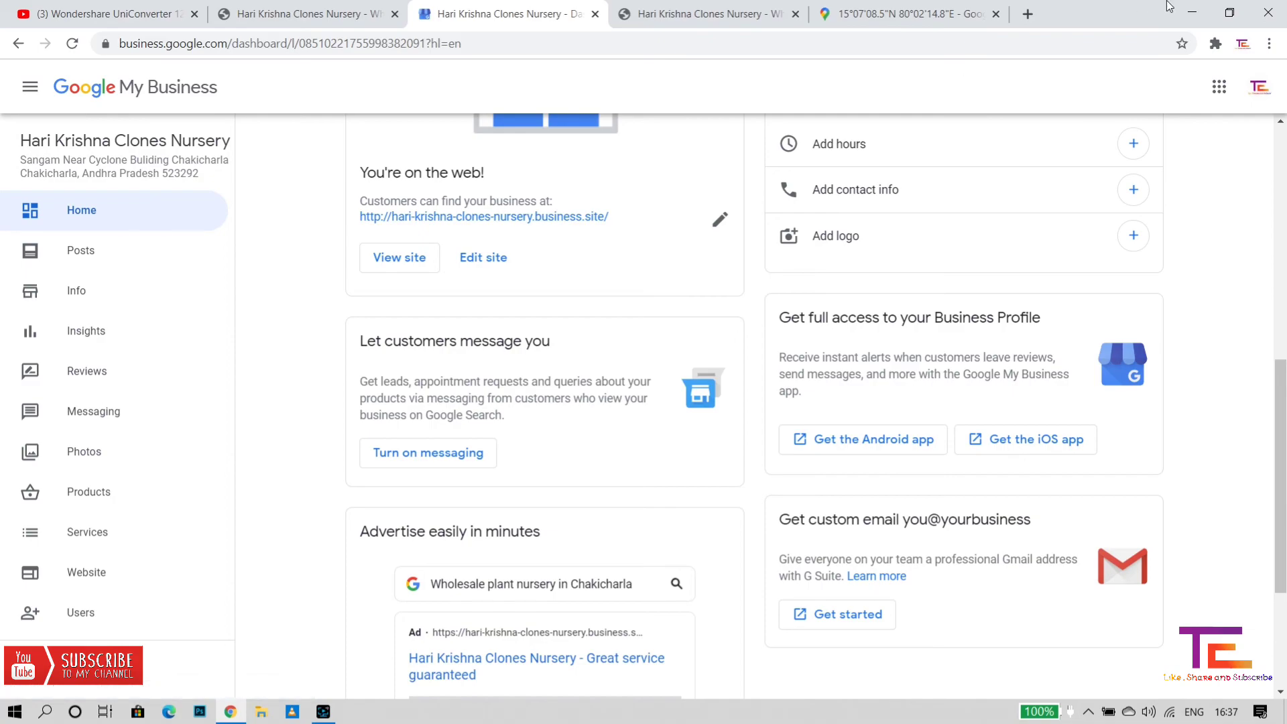
left_click(1190, 9)
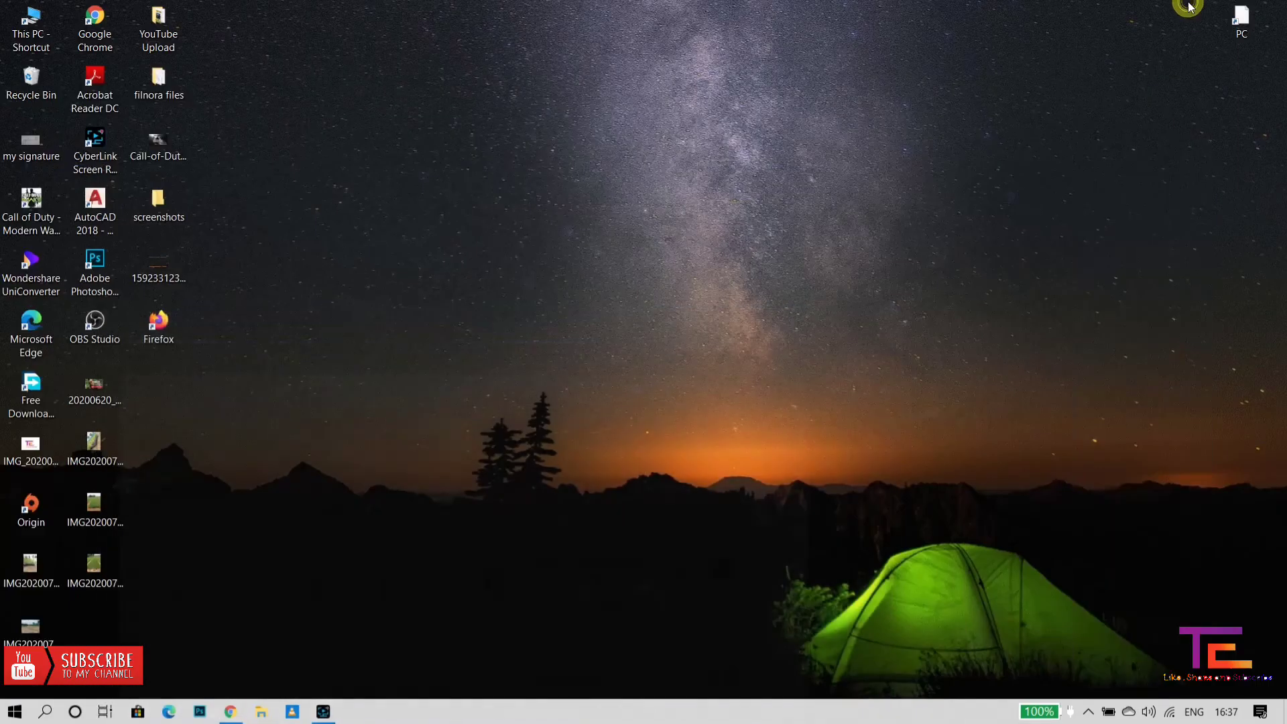
left_click(232, 716)
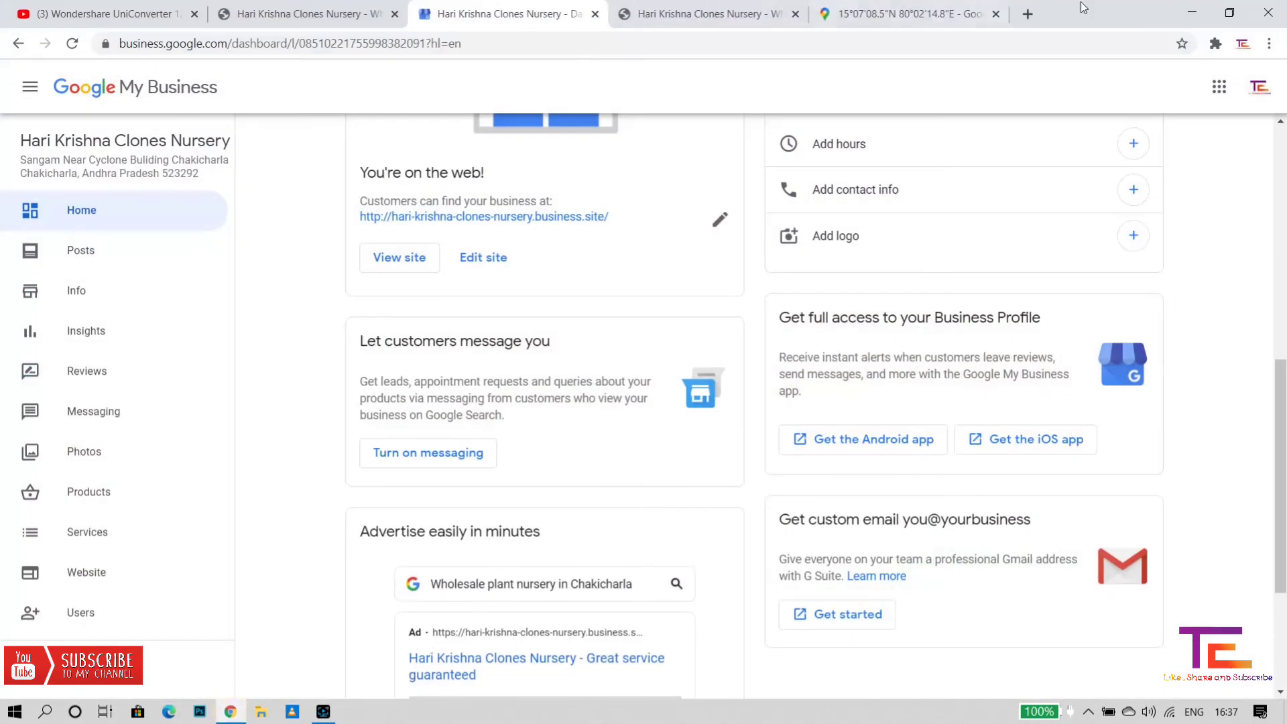
- Open google.com in a new browser tab, search for "maps", and open the Google Maps site from the results
left_click(1028, 14)
type("google.com")
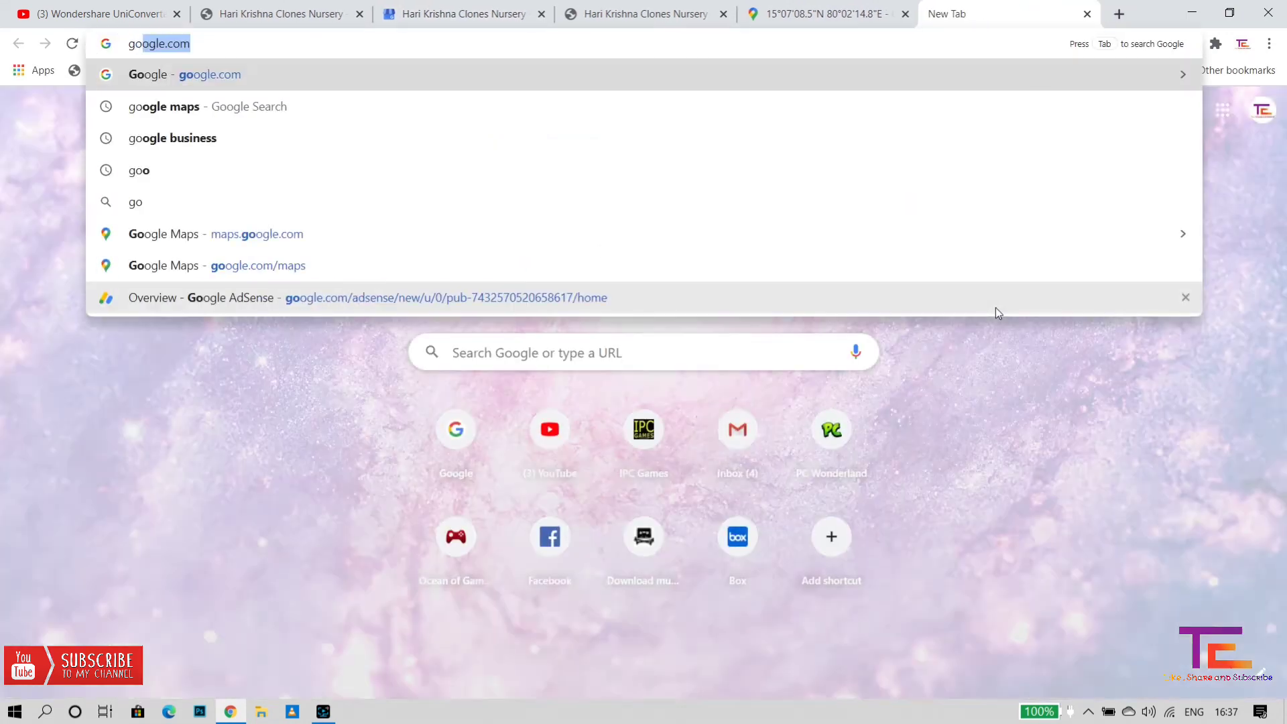
key("Return")
type("maps")
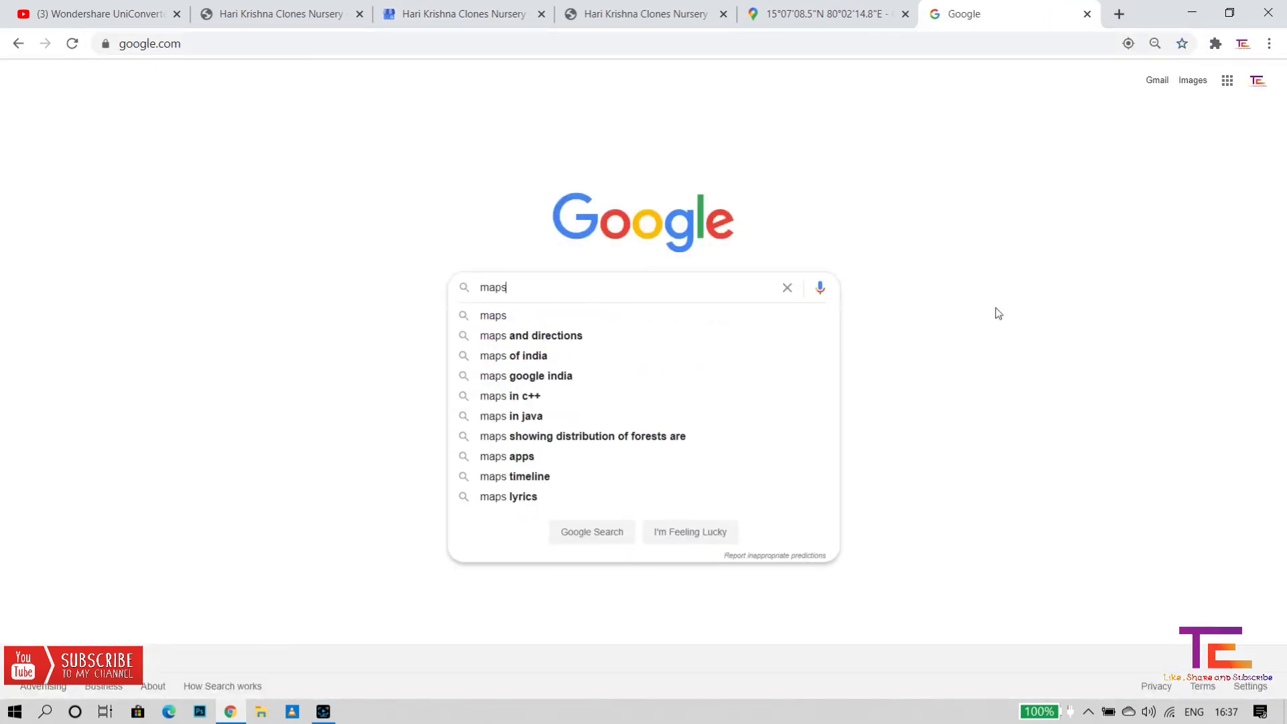
key("Return")
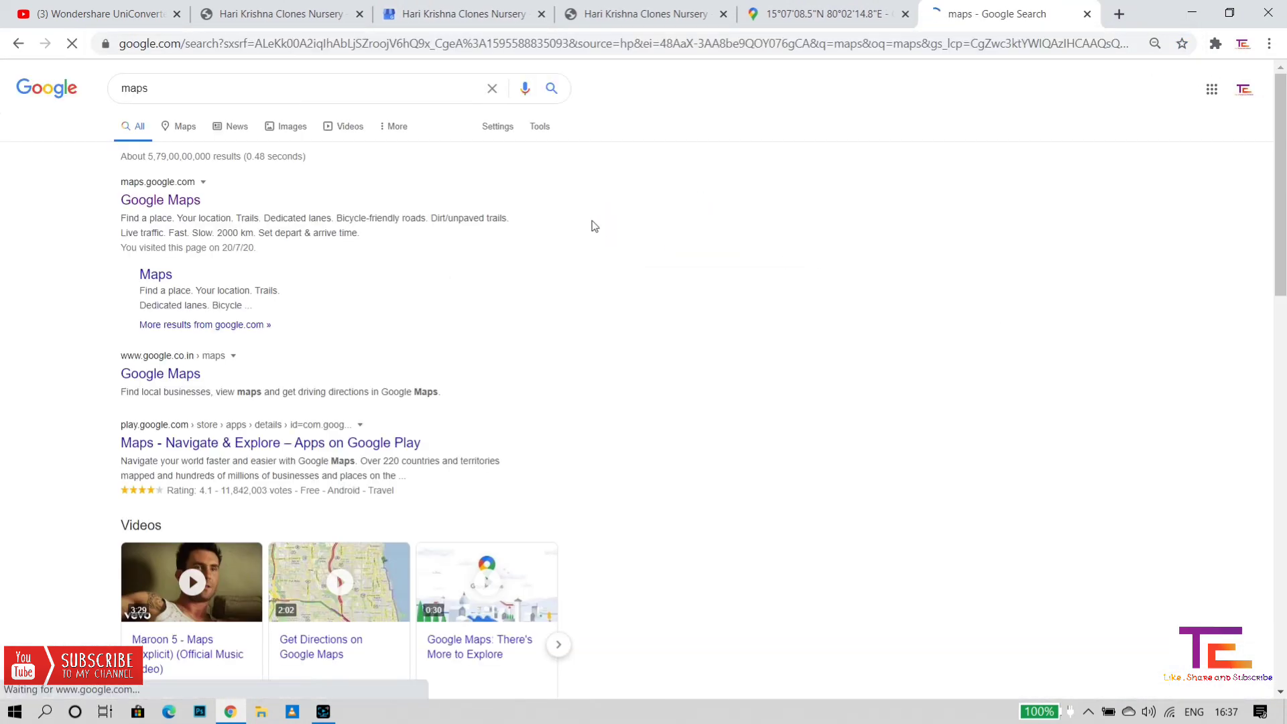
left_click(178, 213)
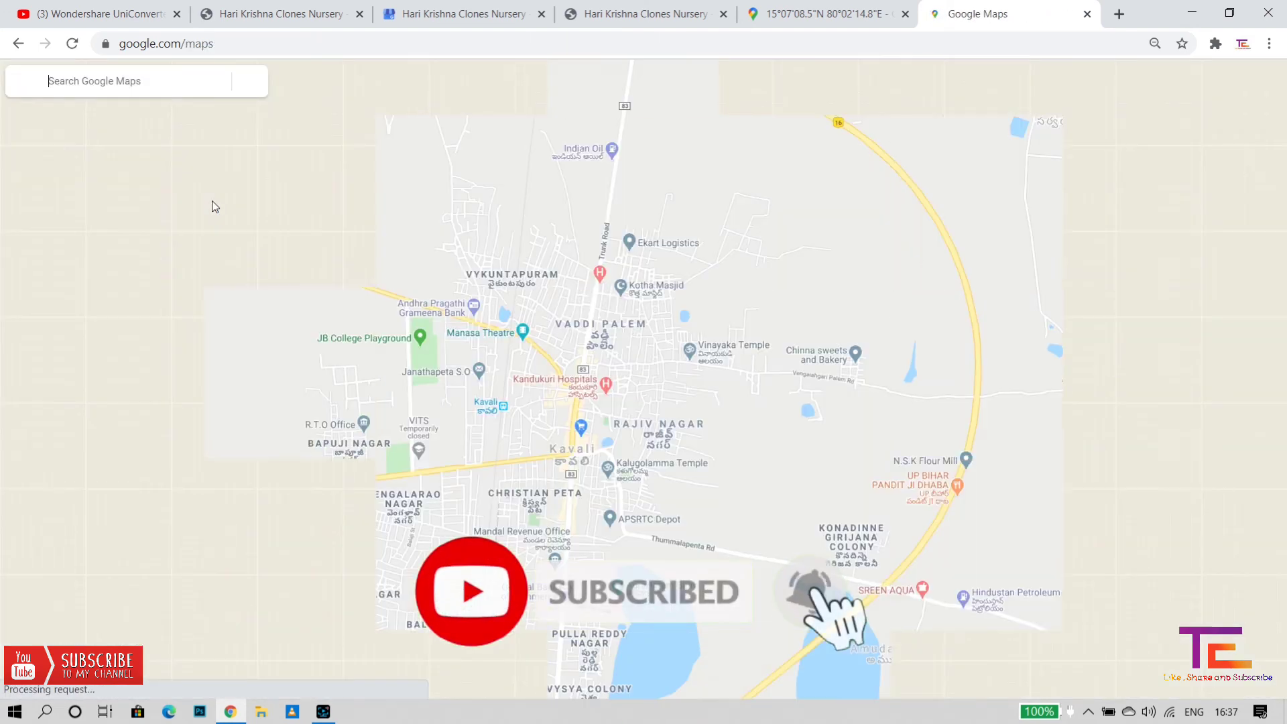
- Search Google Maps for the recent query "hari krishna clones nurseary" and locate the plant nursery saved in Favorites on the map
left_click(159, 86)
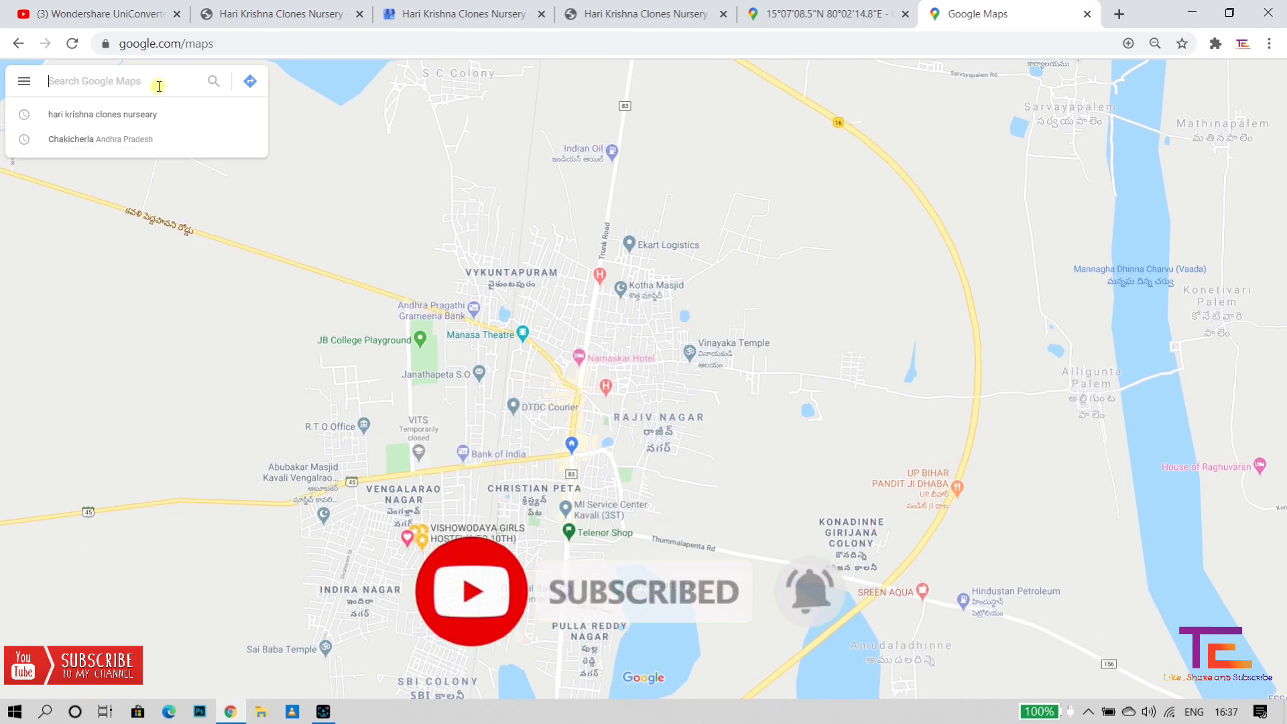
left_click(143, 118)
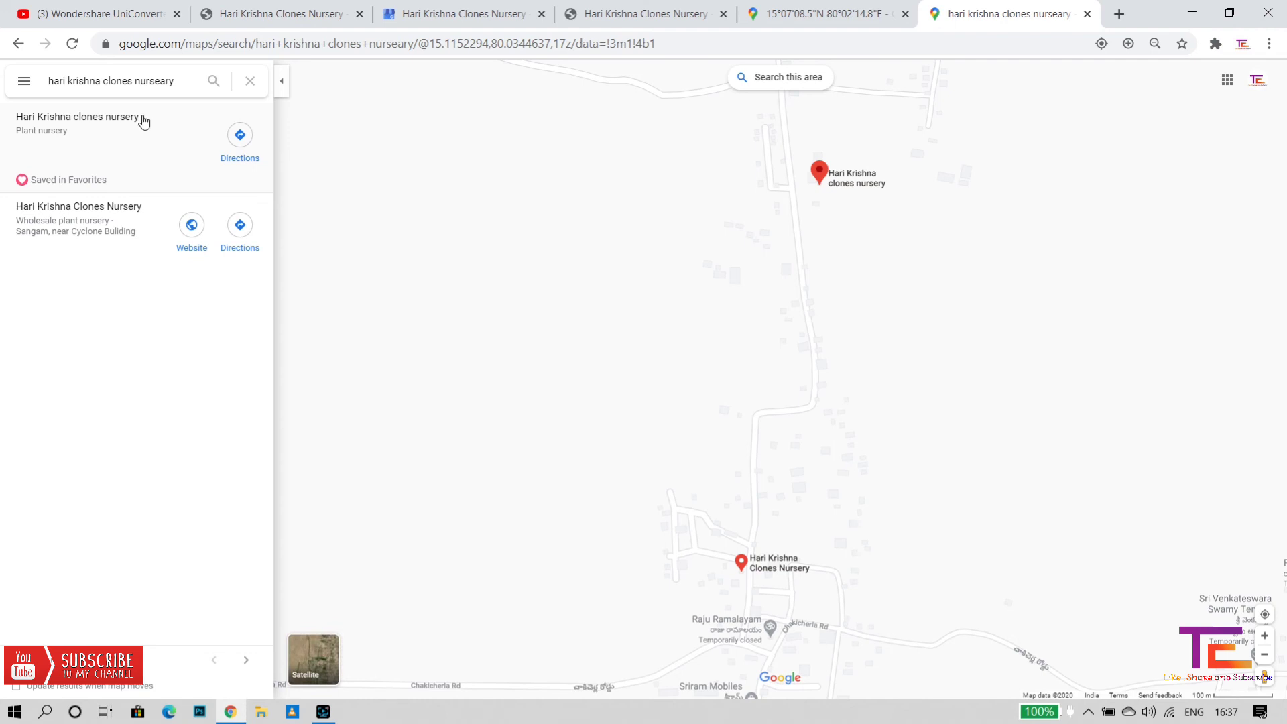
key("ctrl+plus")
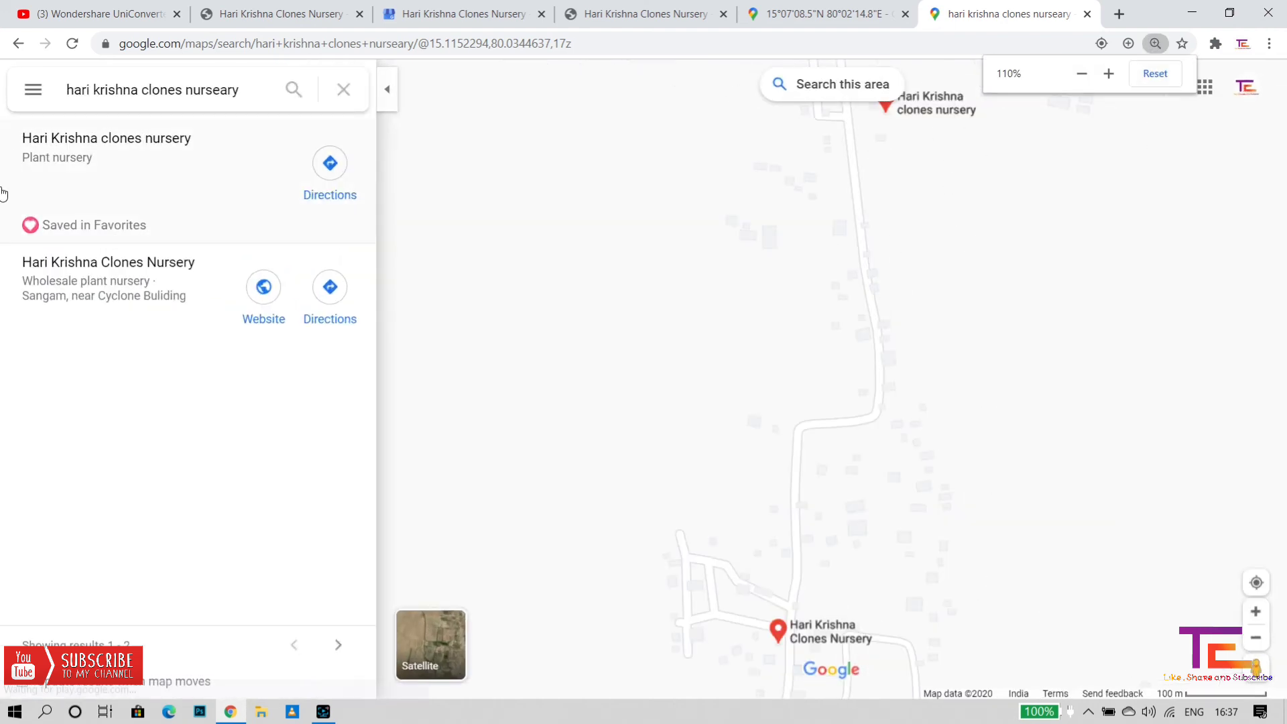
left_click_drag(879, 188, 755, 412)
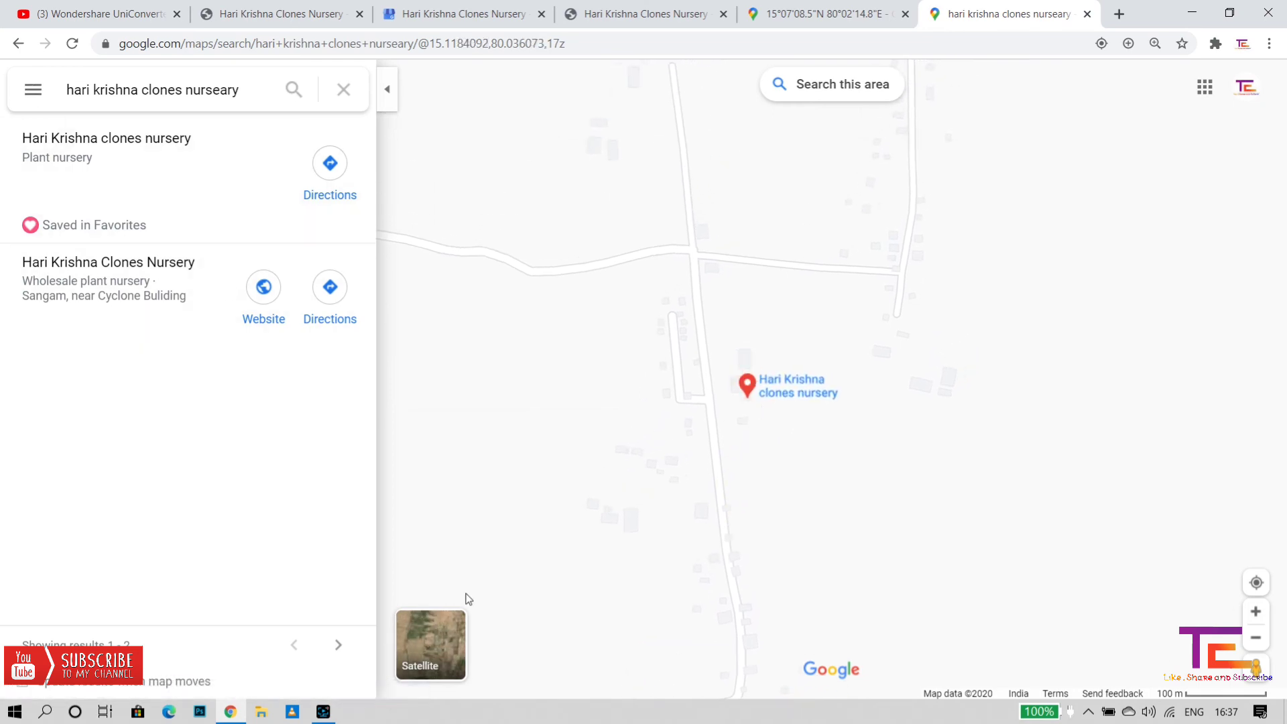
- Show satellite imagery and inspect the saved nursery's marker, its preview card, and the place details of a spot just beside it
left_click(453, 627)
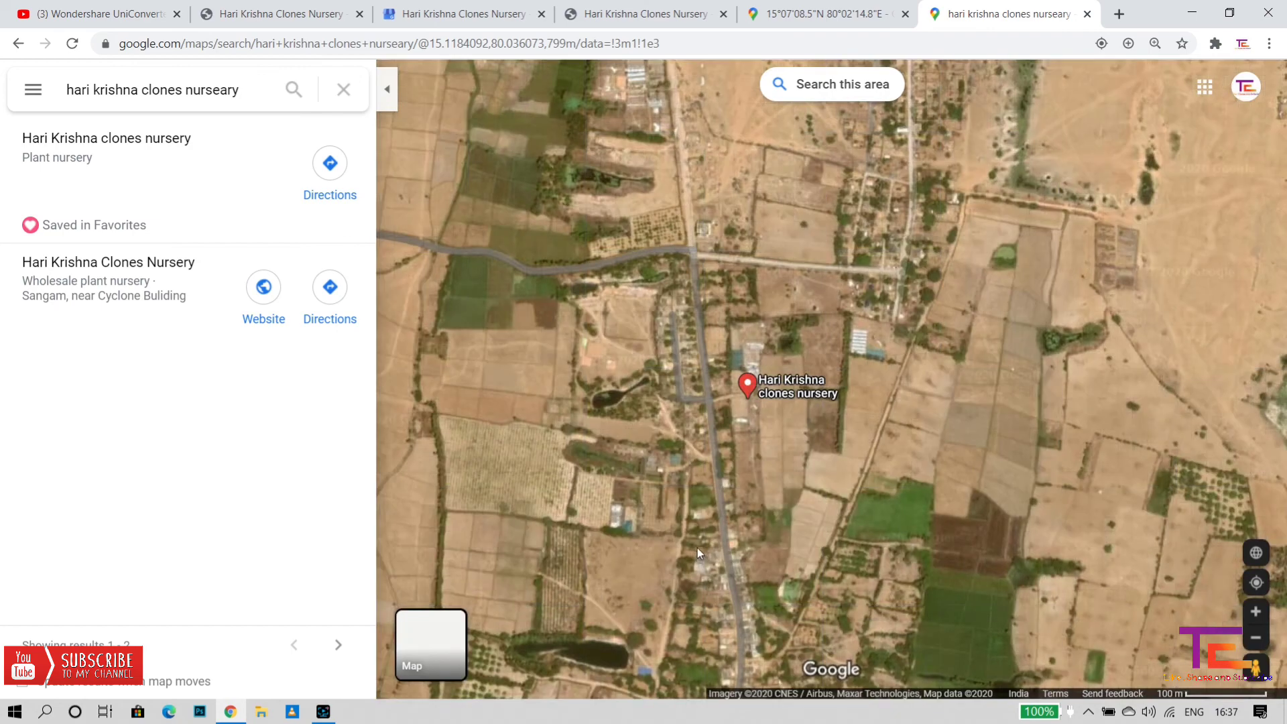
scroll(742, 408, "up", 5)
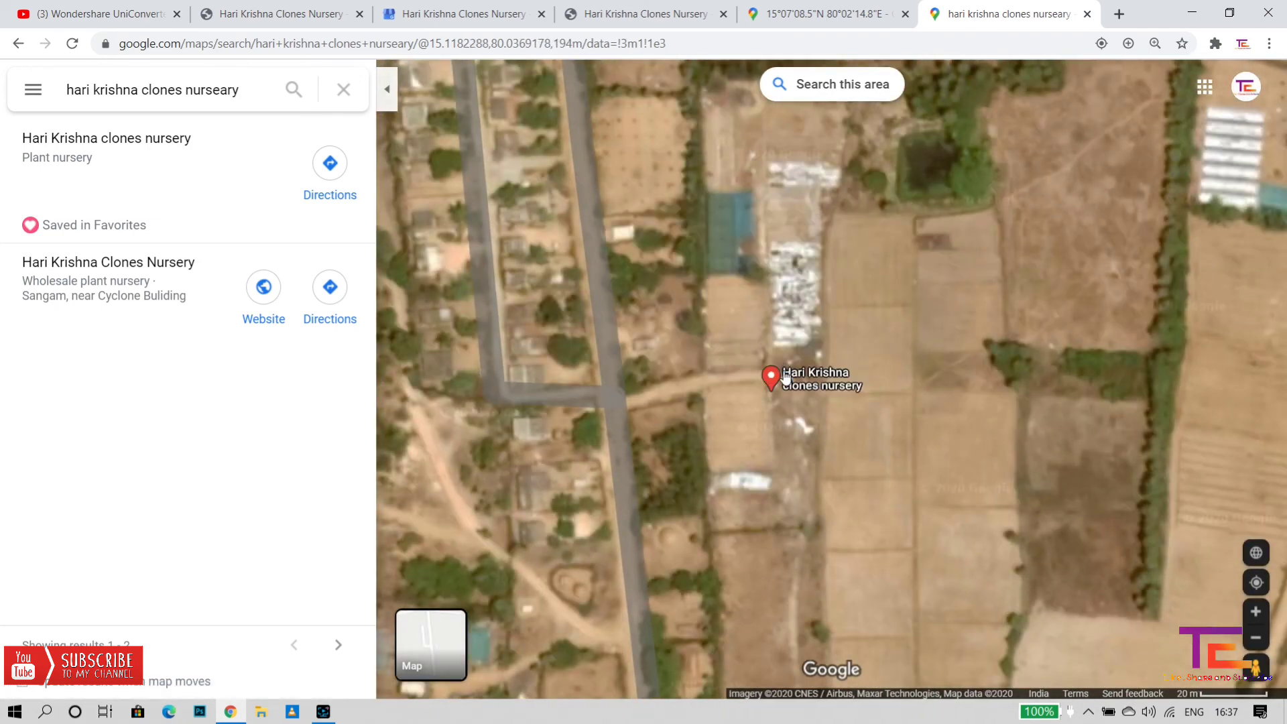
mouse_move(771, 379)
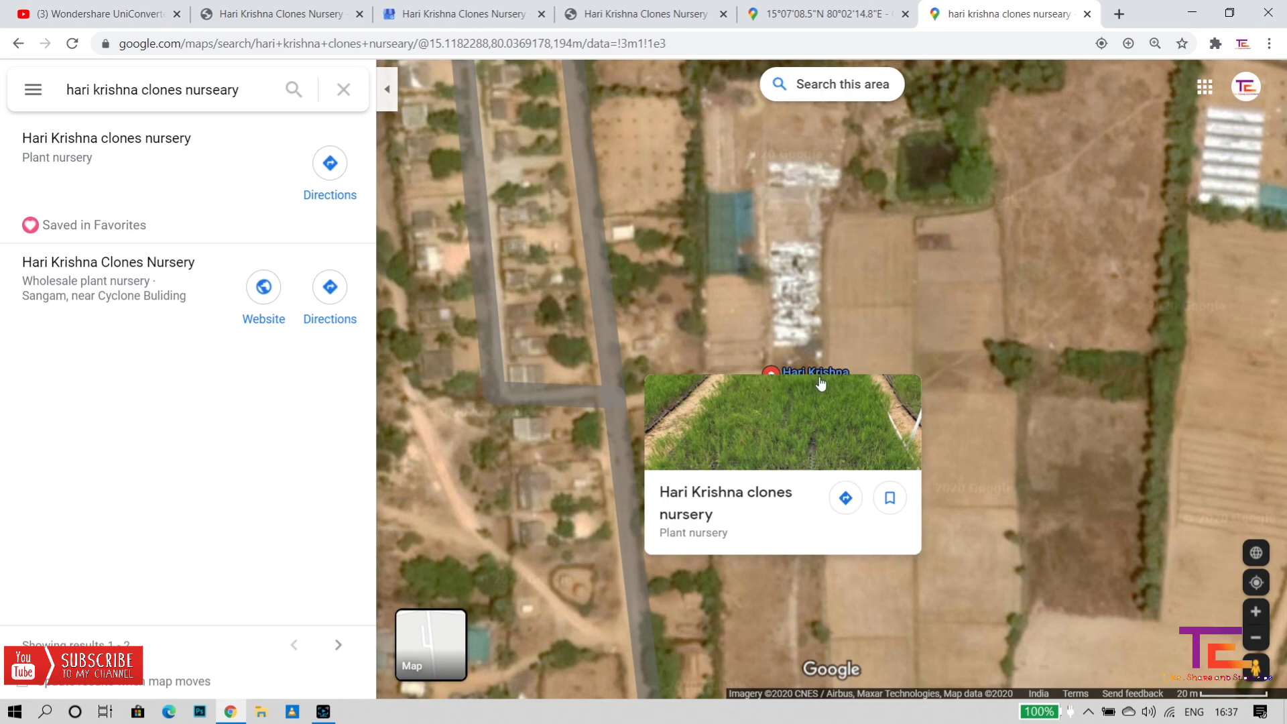
left_click(824, 315)
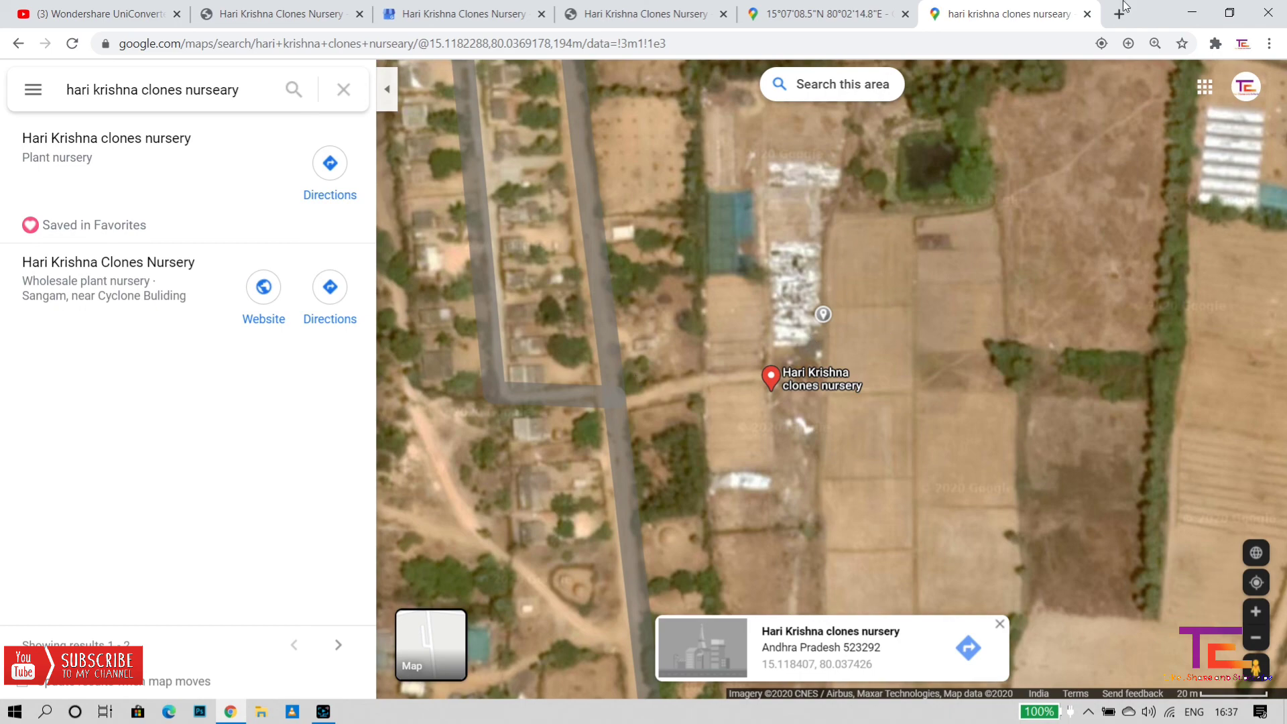
left_click(1177, 10)
right_click(710, 187)
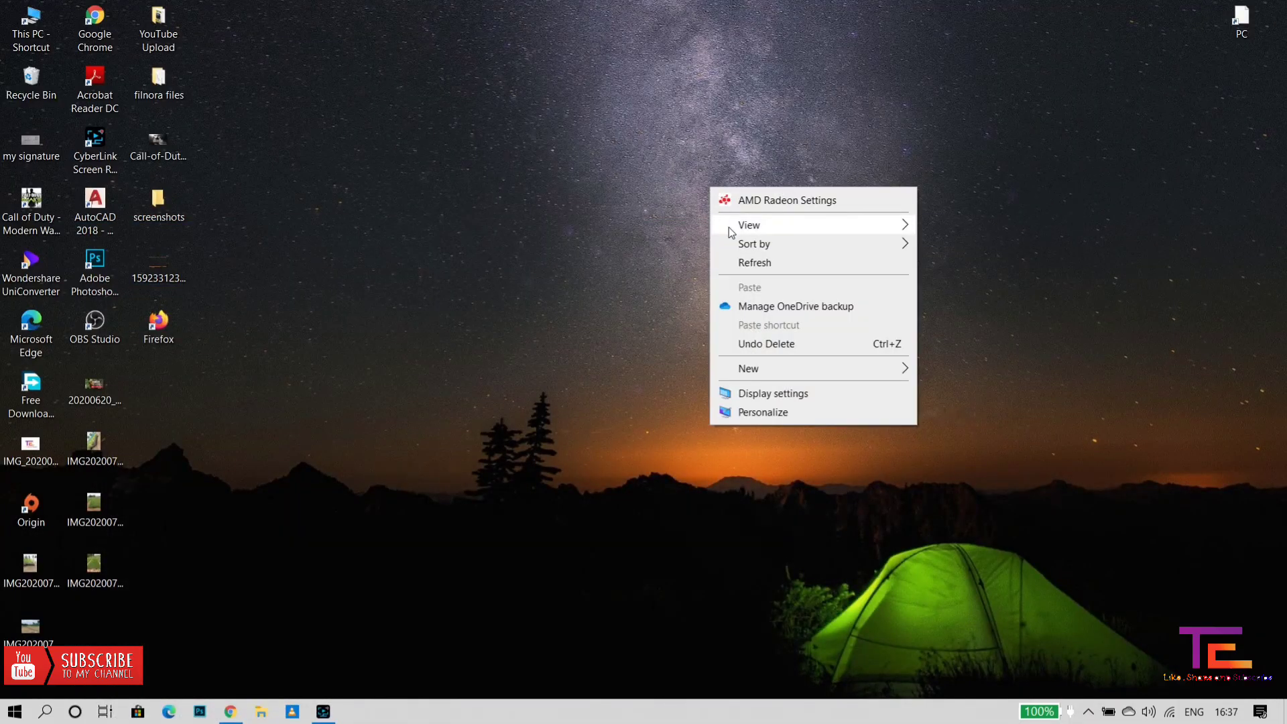
left_click(733, 266)
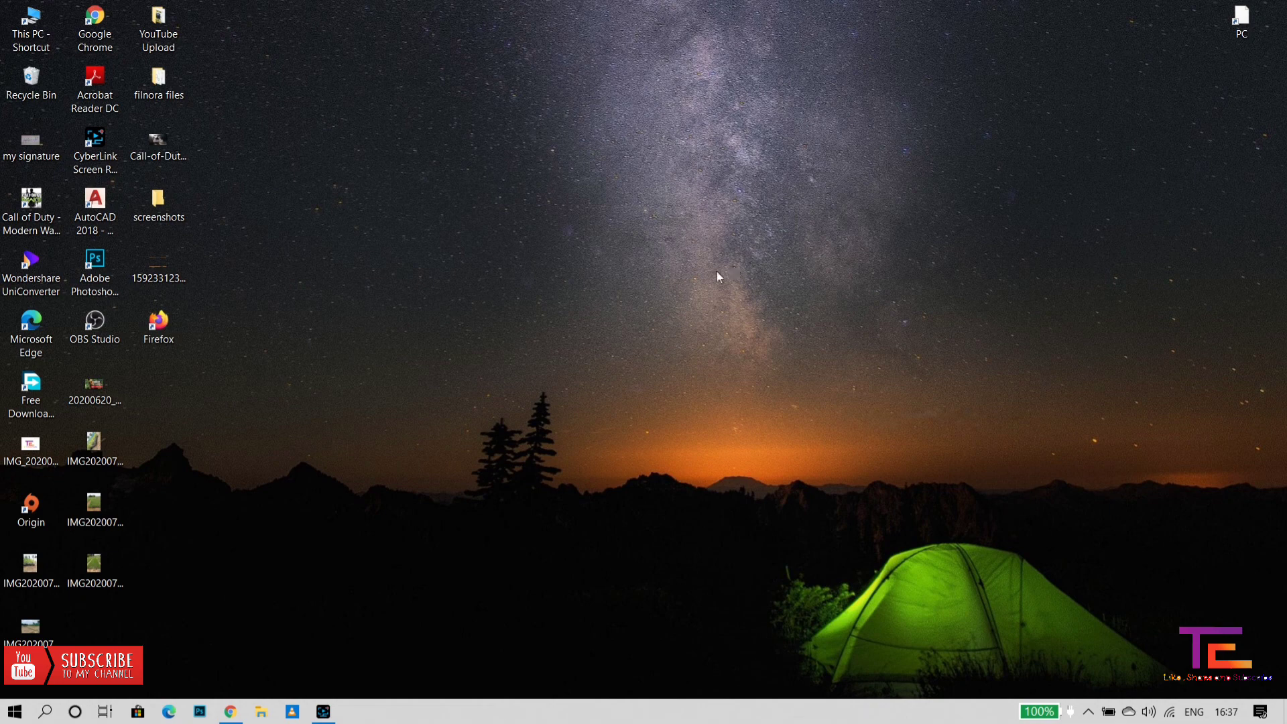
left_click(229, 711)
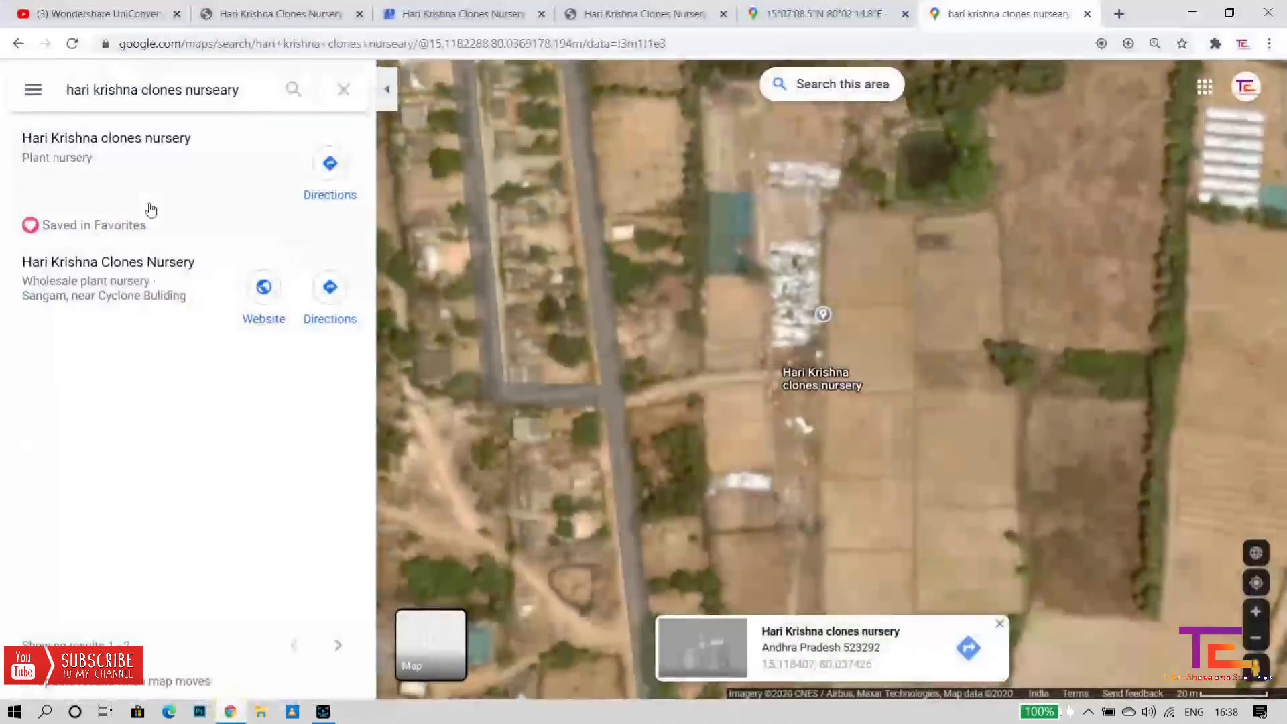
left_click(279, 10)
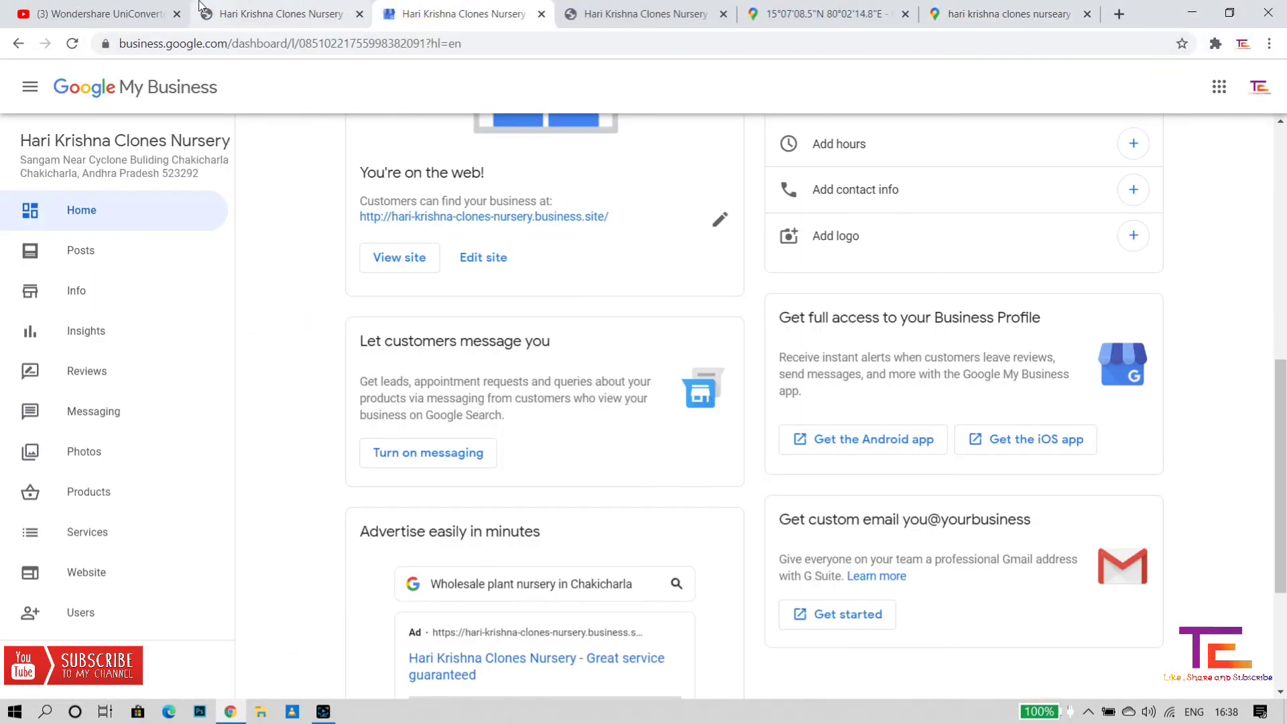
left_click(281, 13)
left_click(434, 344)
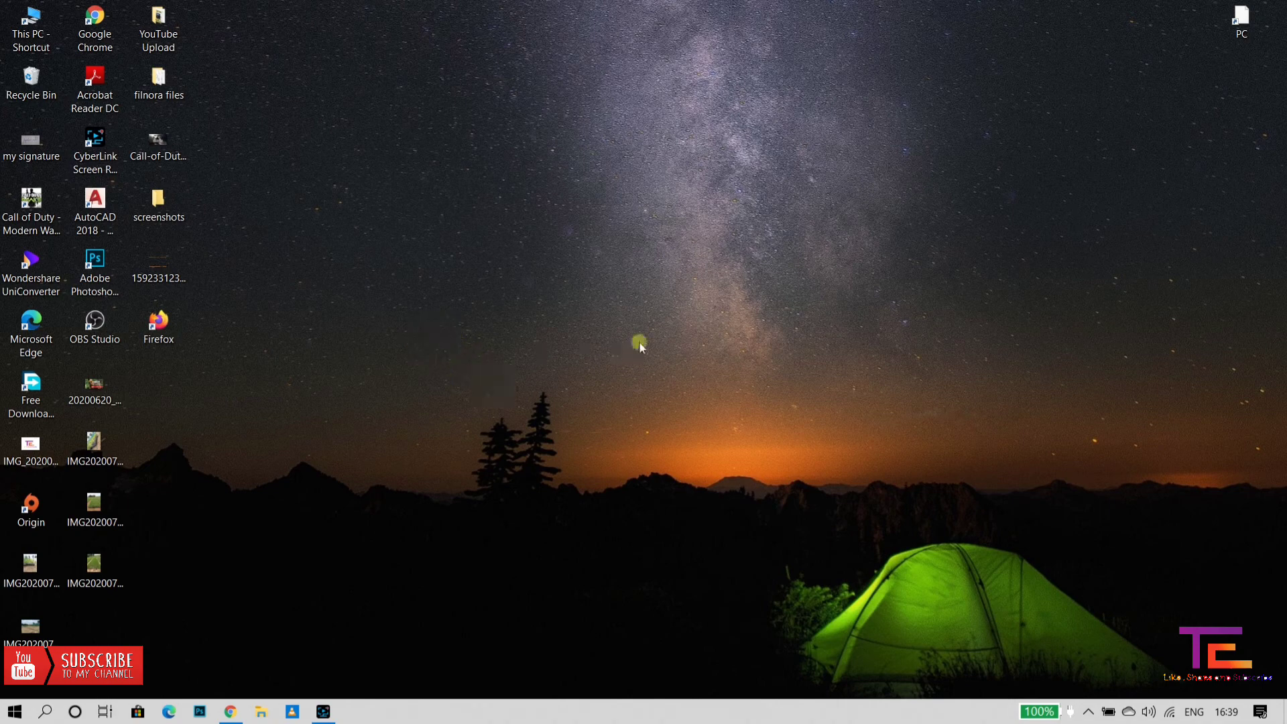
left_click(646, 224)
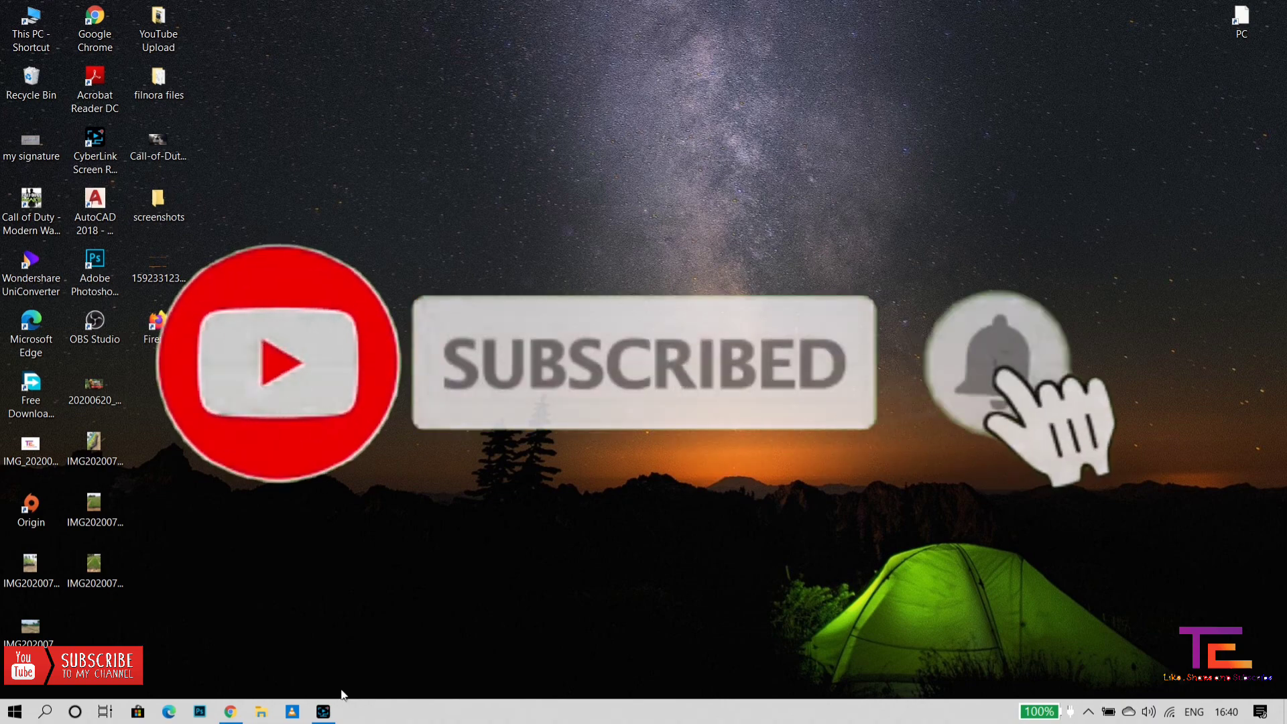
left_click(327, 710)
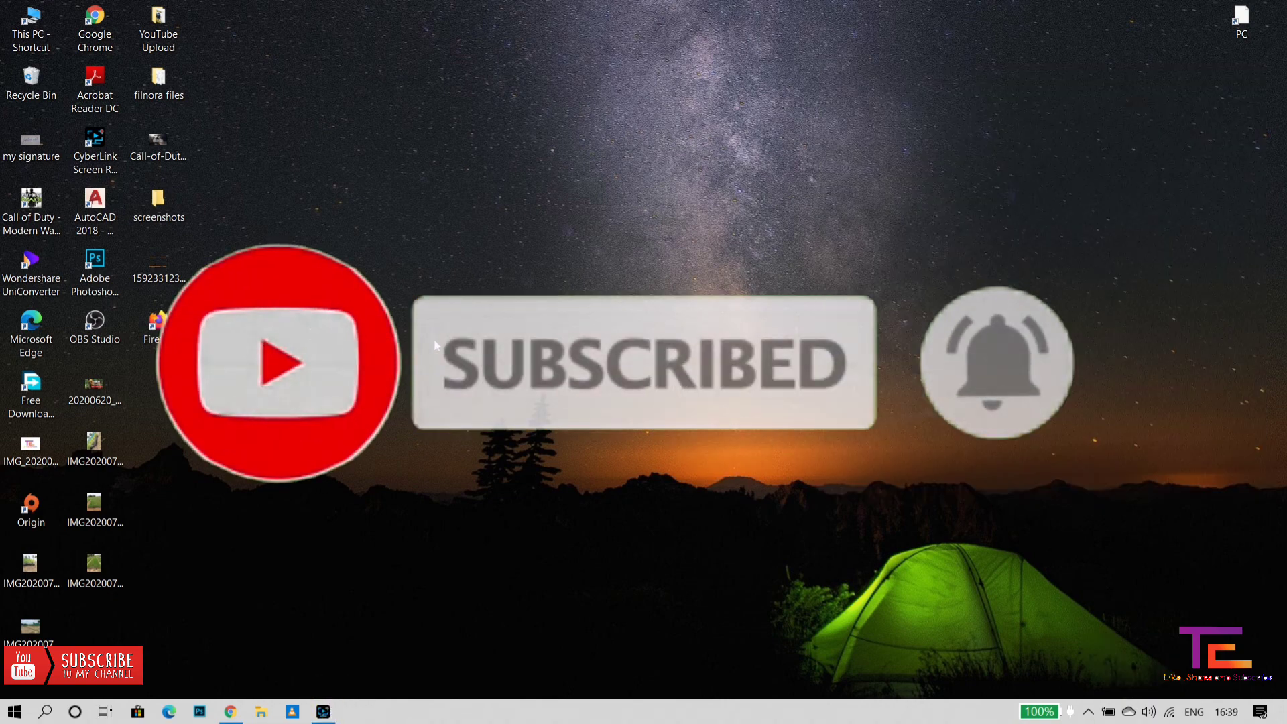
left_click(433, 339)
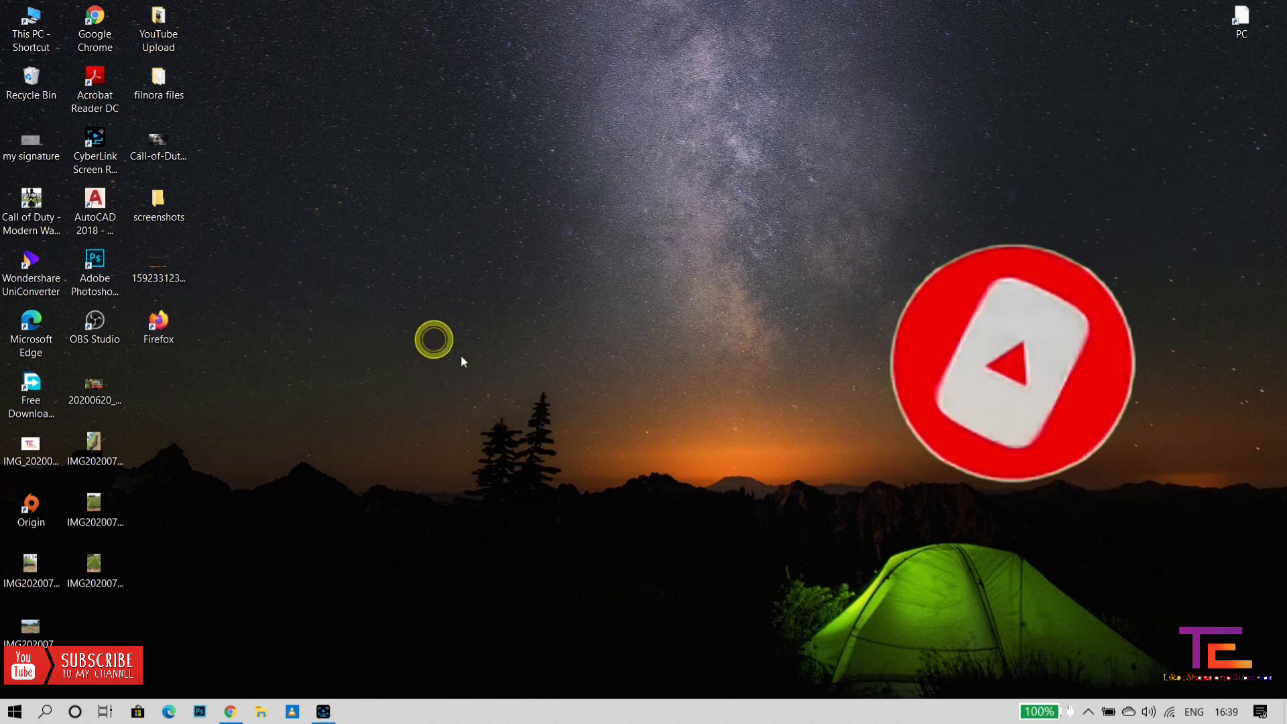
left_click(466, 362)
left_click(495, 389)
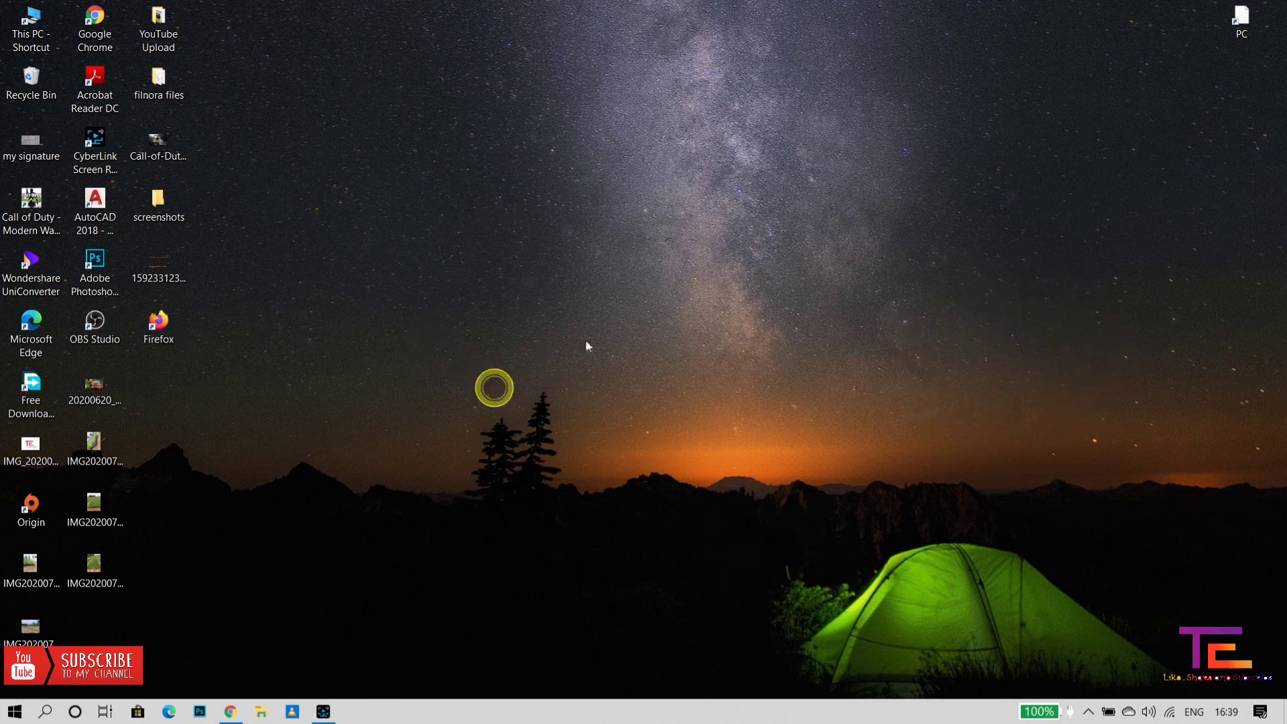
left_click(648, 227)
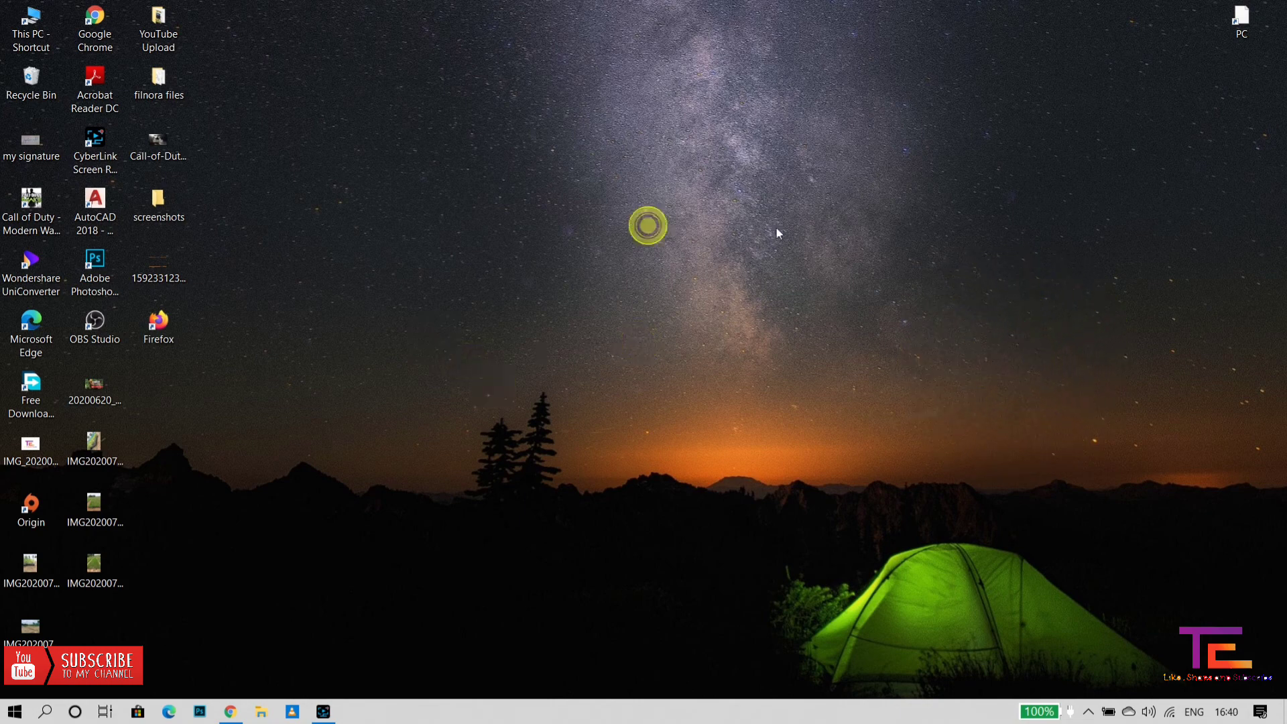